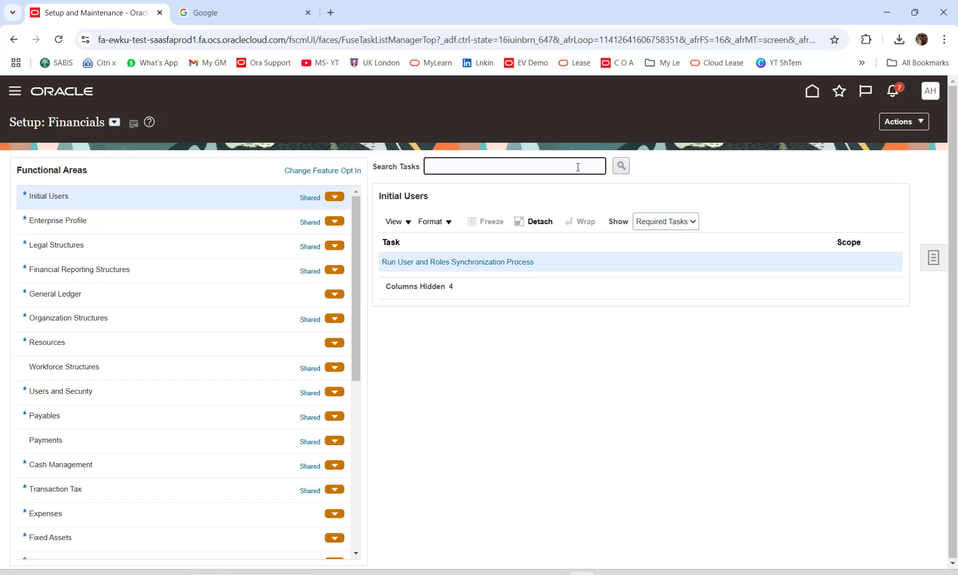
Search the setup tasks for 'invoice' and open Manage Invoice Options from the Payables list.
text(nvoice)
key(Return)
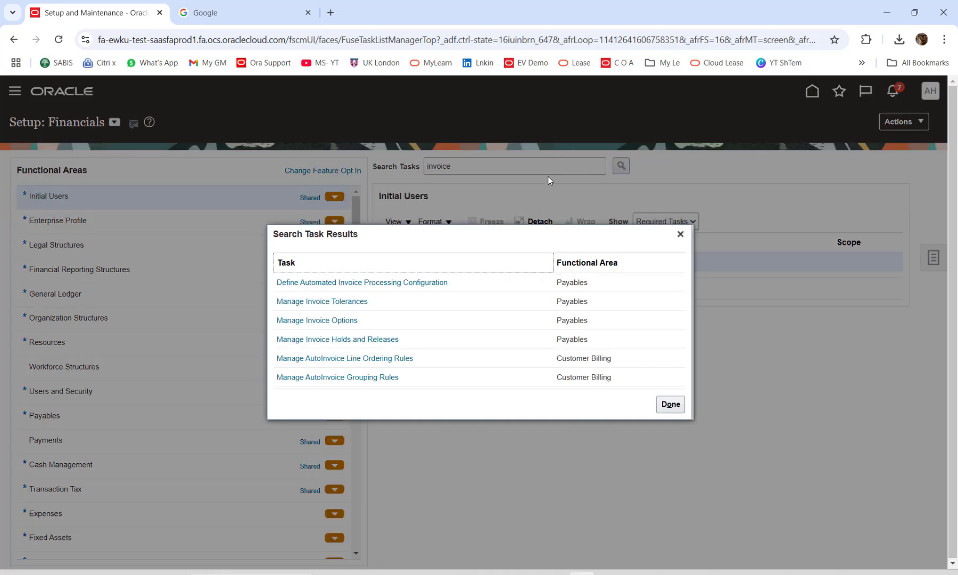
click(317, 321)
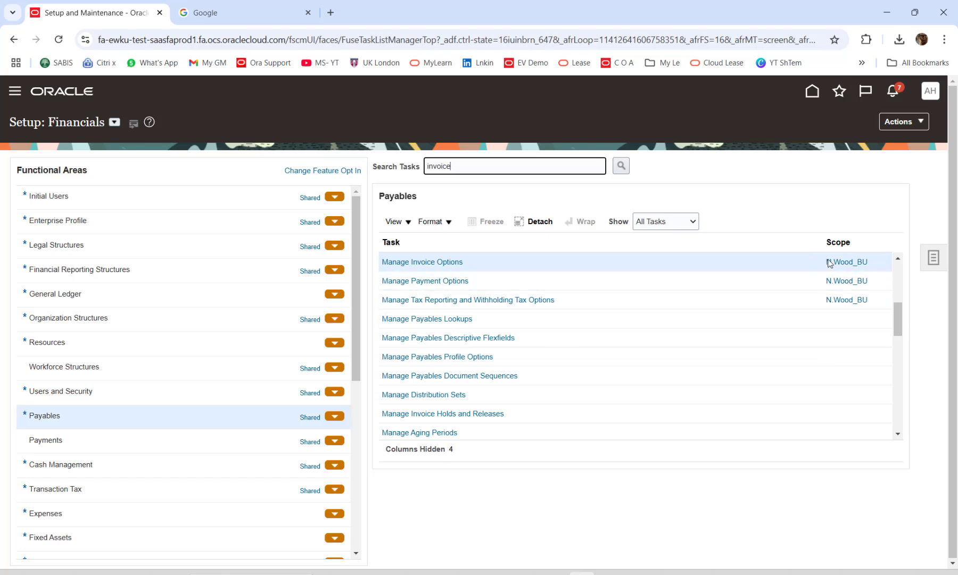
click(453, 262)
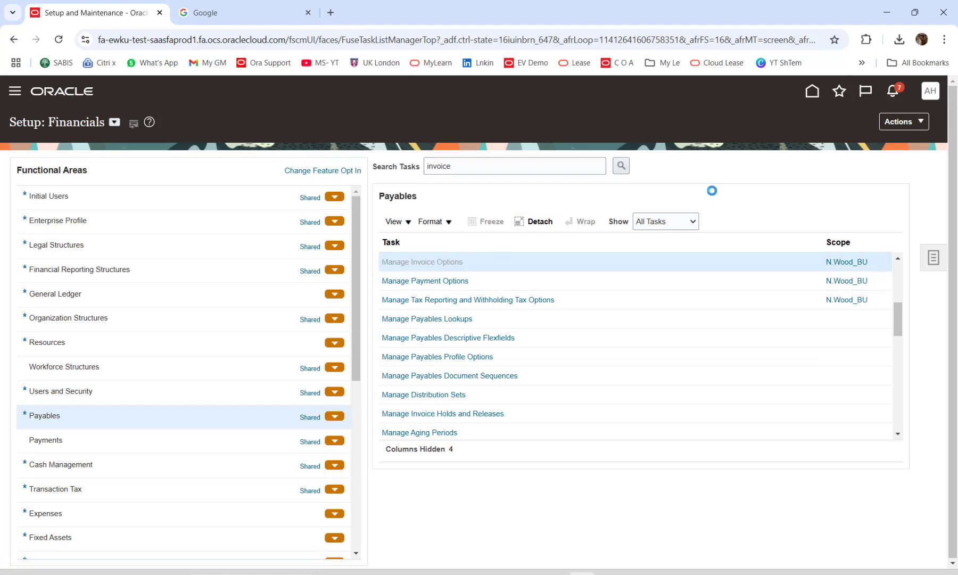
Check Enable invoice approval in the Approval section of Manage Invoice Options.
scroll(521, 245, down, 3)
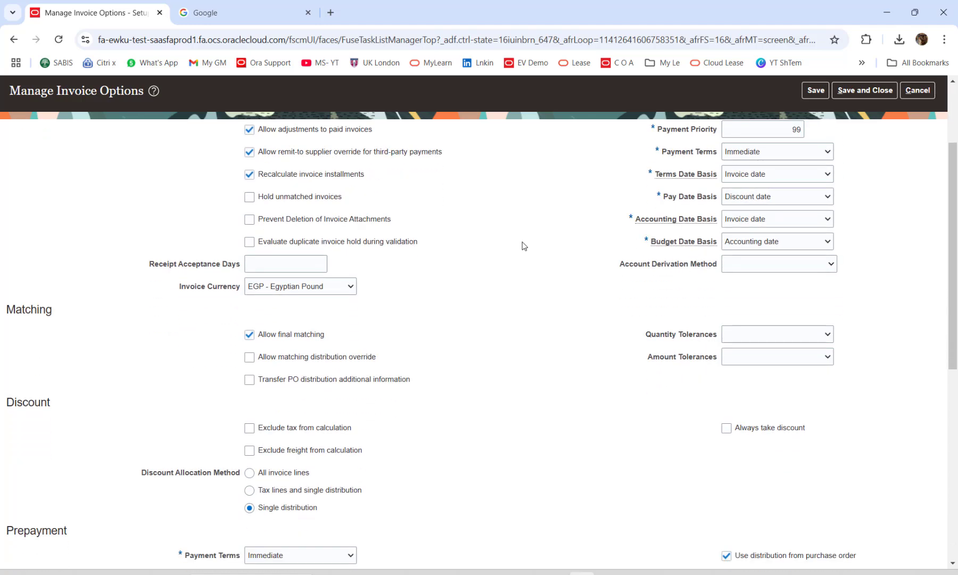
scroll(522, 246, down, 2)
scroll(522, 246, down, 3)
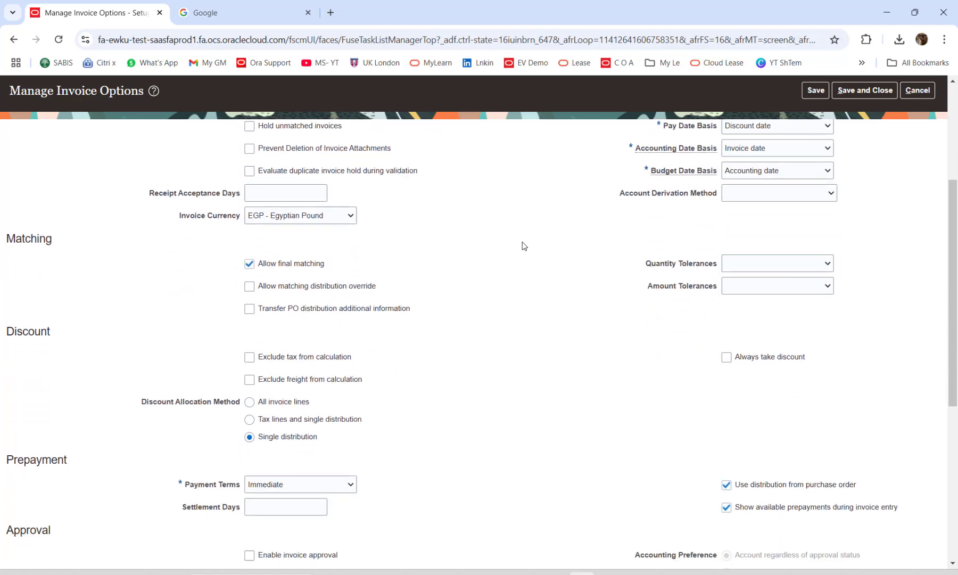
scroll(522, 246, down, 1)
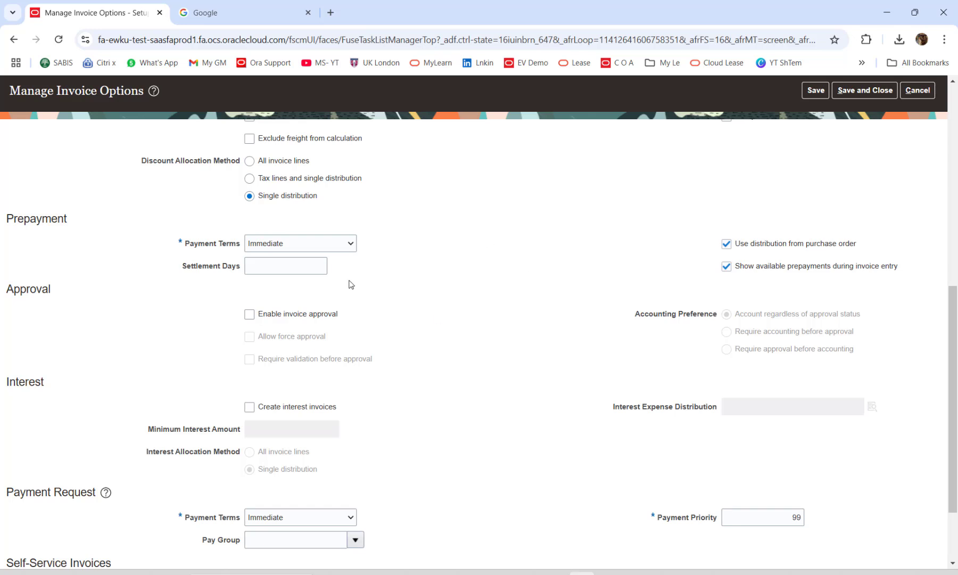
click(278, 313)
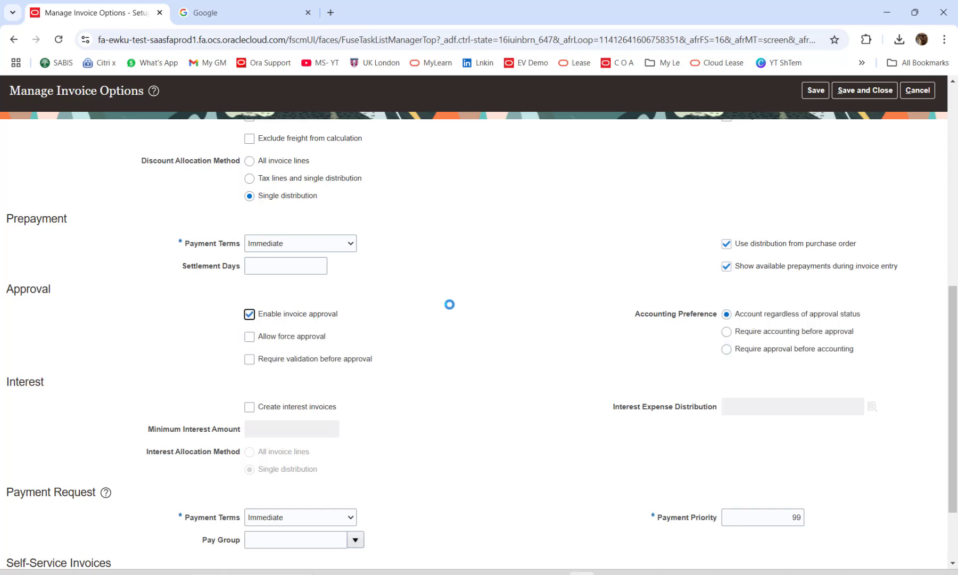
Check Allow force approval and Require validation before approval in the Approval section.
click(307, 340)
click(299, 360)
Save and close the invoice options and return to the Setup: Financials task list.
click(877, 92)
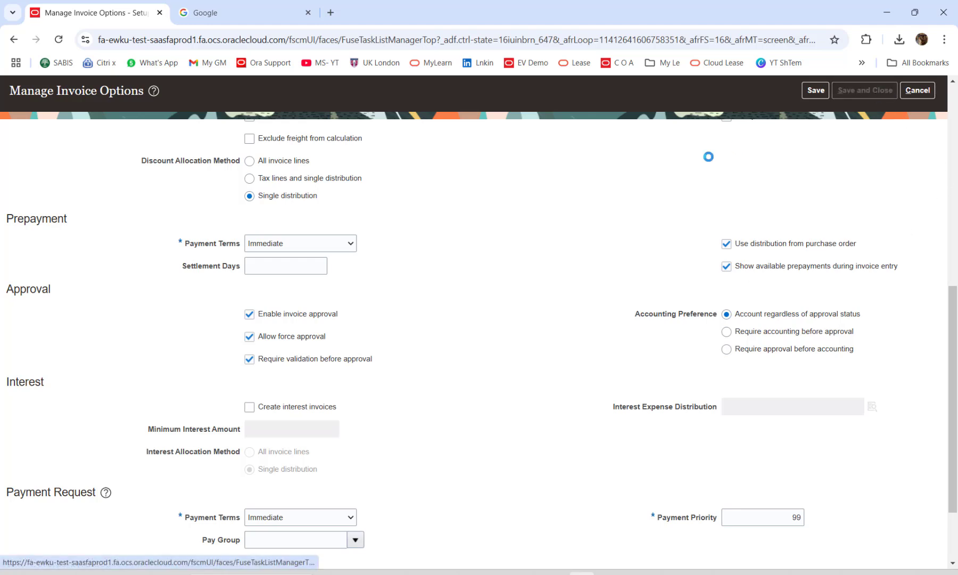
scroll(612, 205, up, 5)
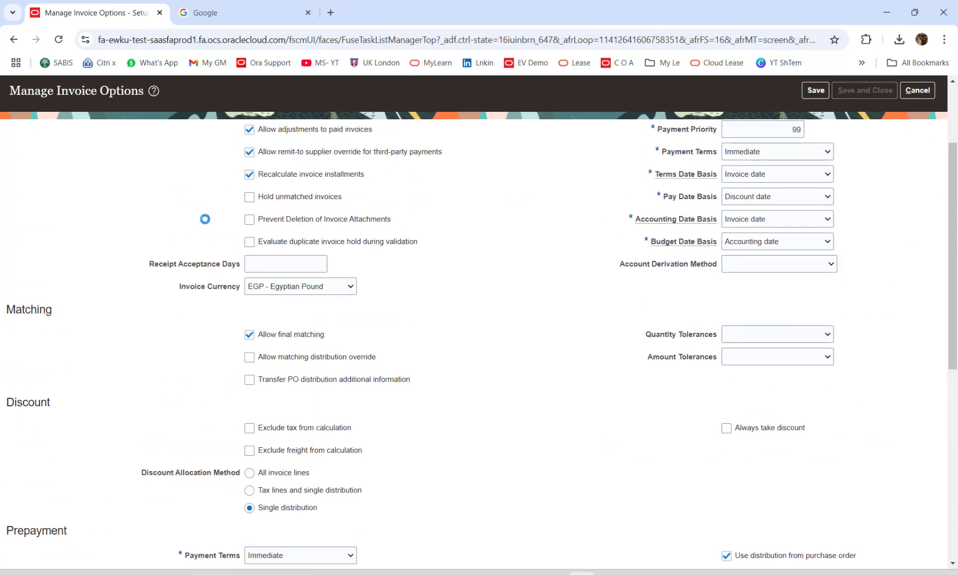
scroll(205, 219, up, 3)
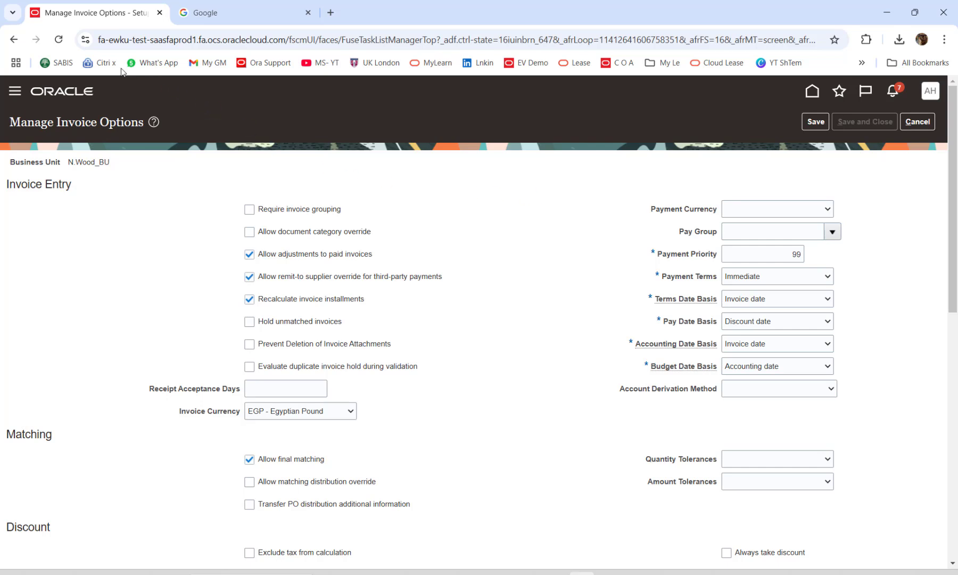
click(59, 40)
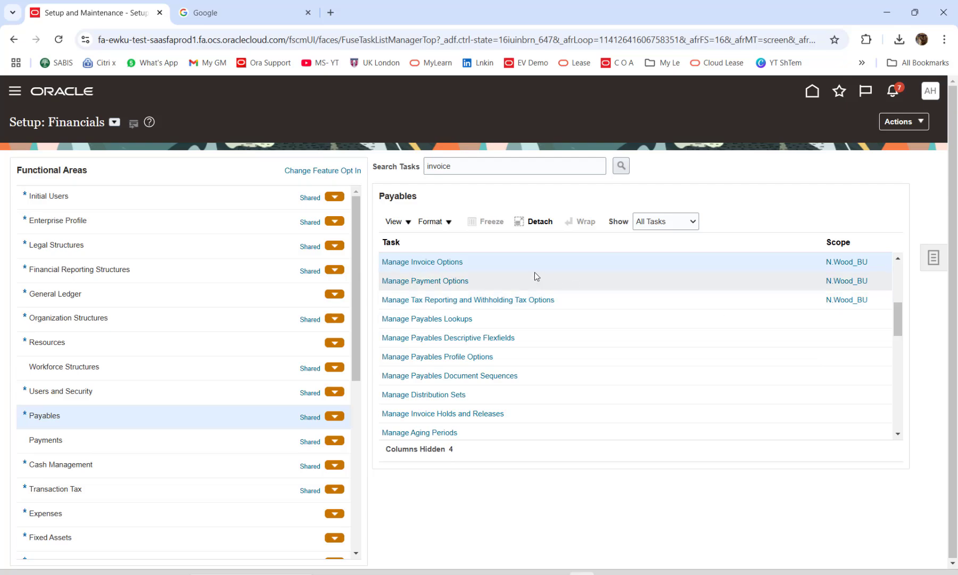
Advance the slide show to the invoice approval rules spreadsheet slide, then return to Oracle.
key(alt+Tab)
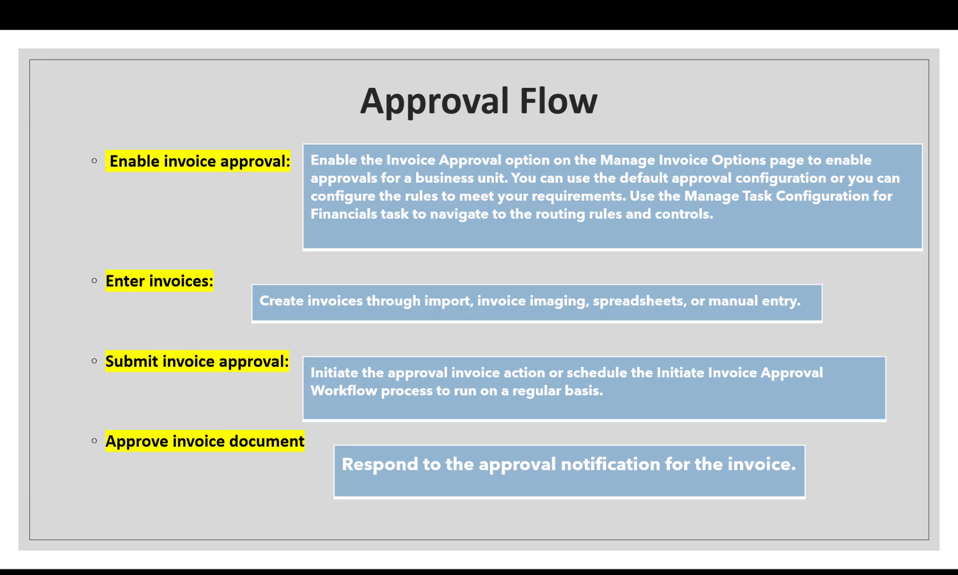
key(Right)
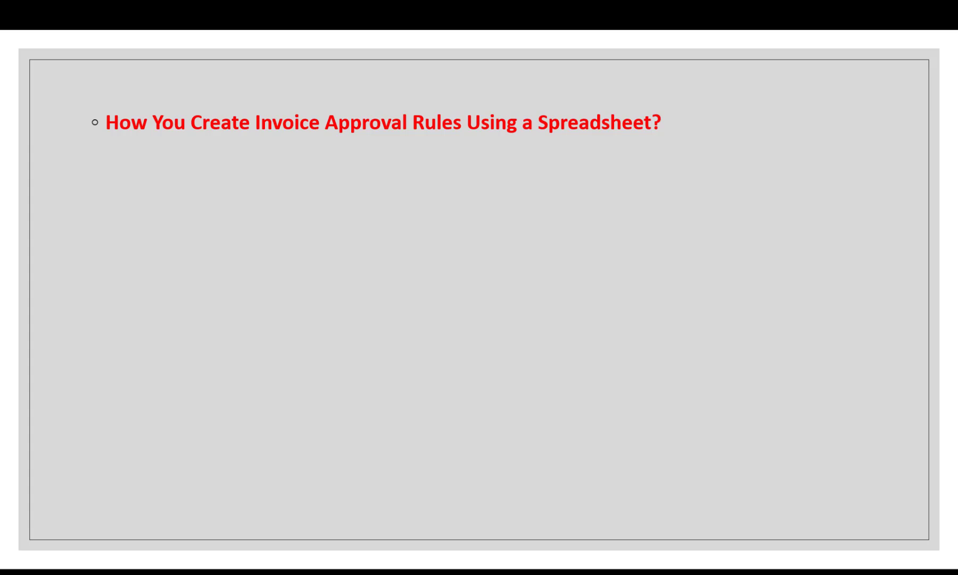
key(alt+Tab)
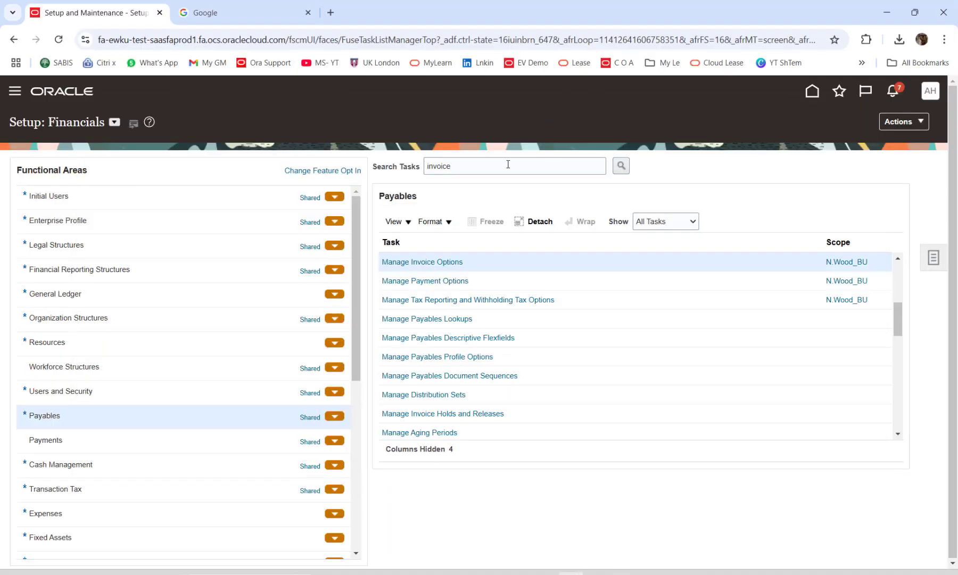
Replace the task search with 'workflow' to list Manage Payables Workflow Rules first.
triple_click(488, 168)
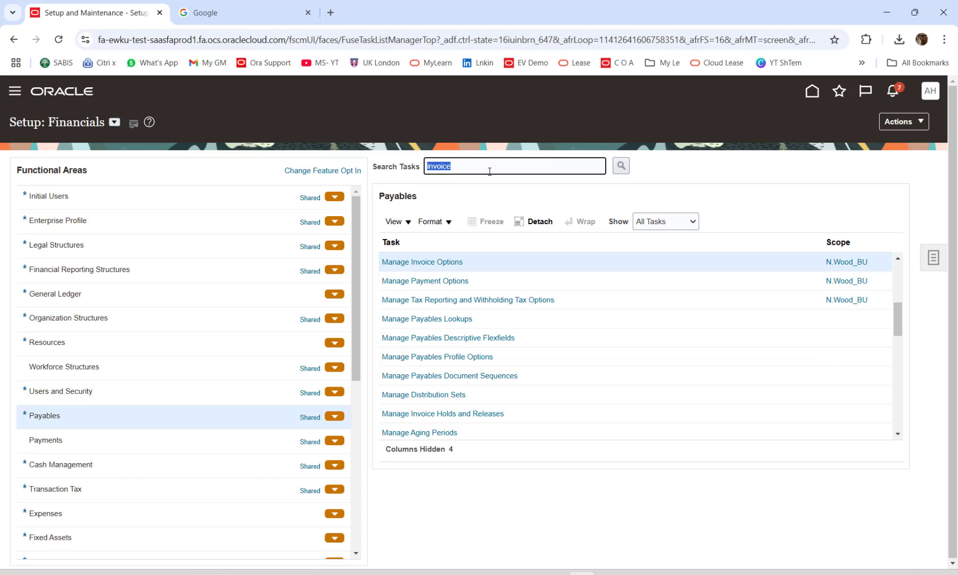
text(workflow)
key(Return)
double_click(468, 160)
text(wor)
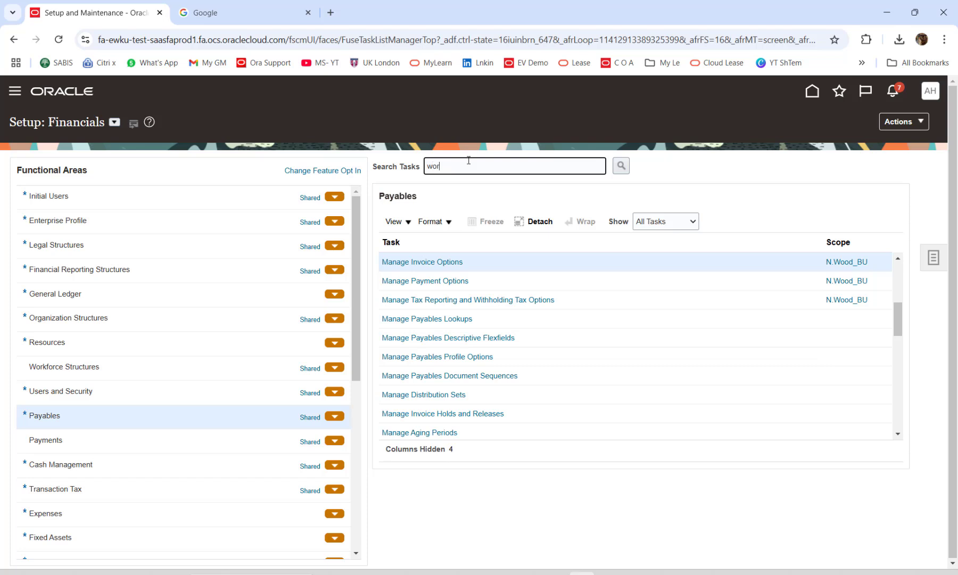
text(kflow)
key(Return)
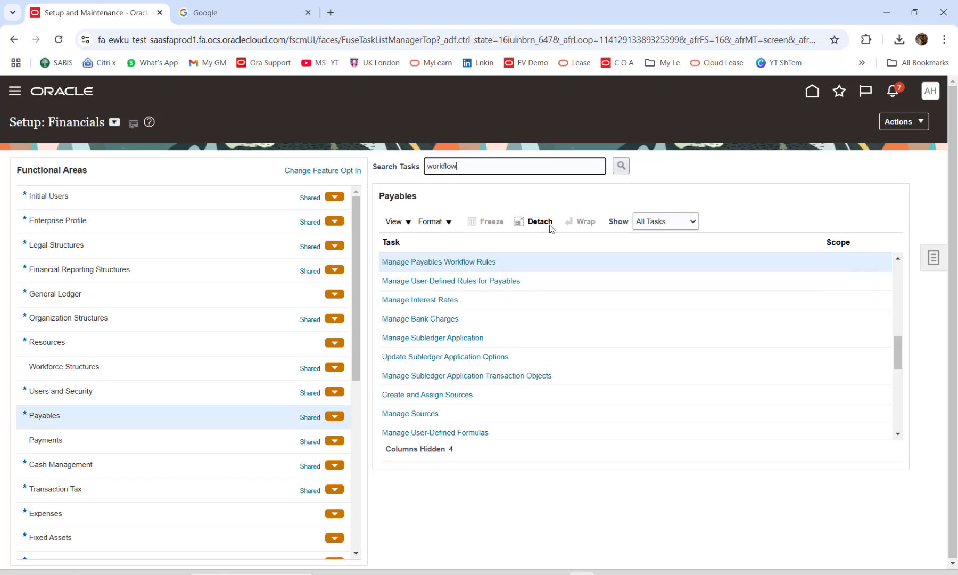
Open Manage Payables Workflow Rules and check the Invoice Approval template's upload history.
click(454, 262)
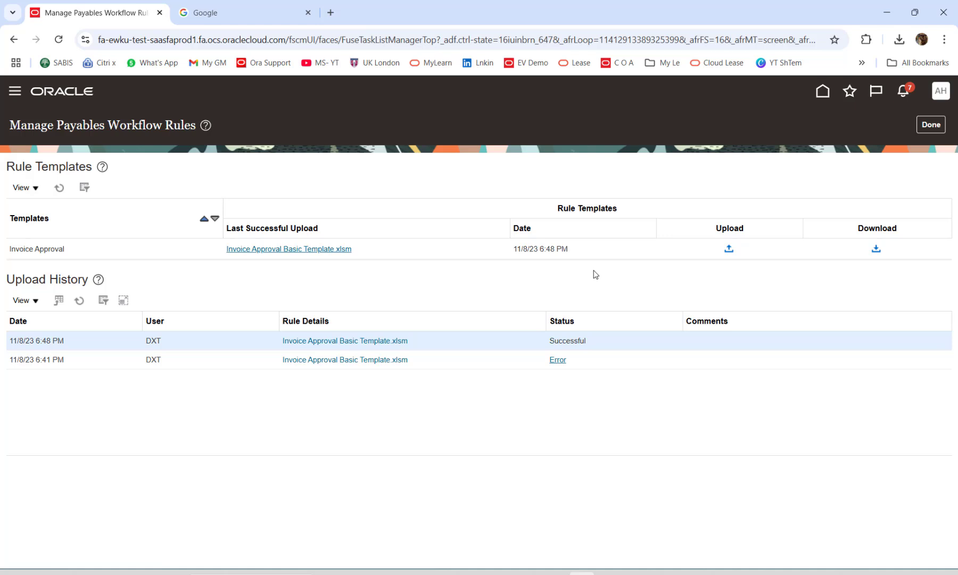
click(876, 249)
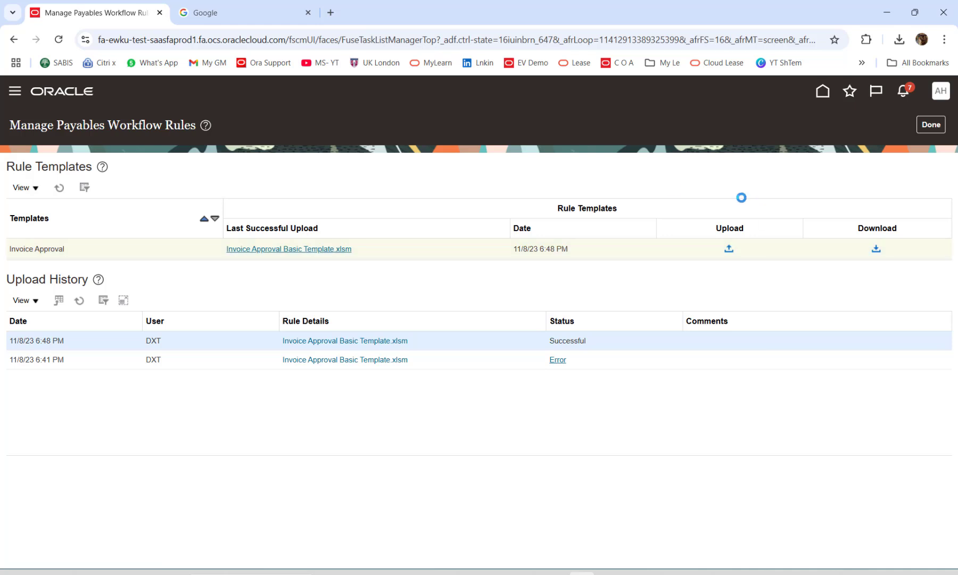
Reload the workflow rules page and show the Invoice Approval download templates list.
click(58, 42)
click(876, 249)
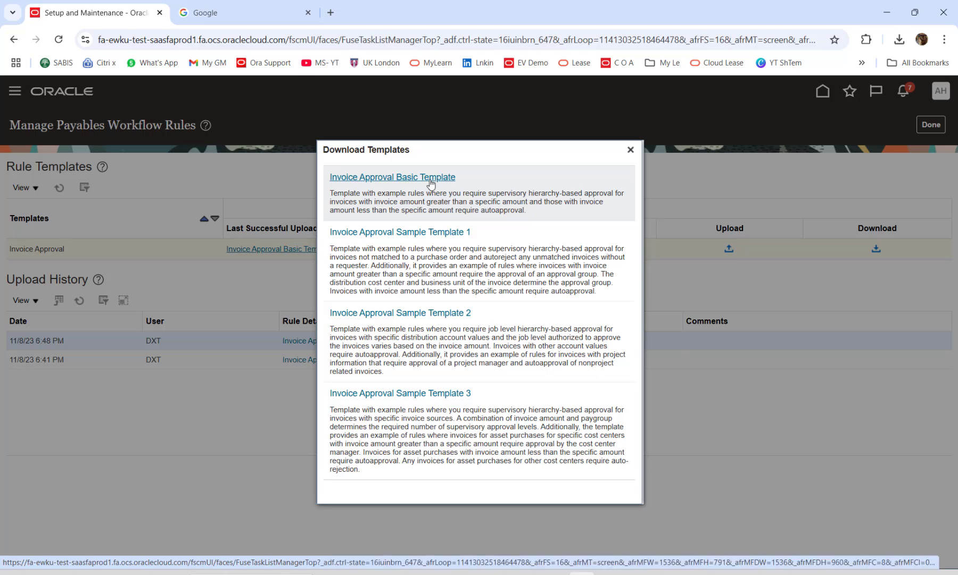
Download the Invoice Approval Basic Template and open its containing folder from Chrome's downloads.
click(430, 181)
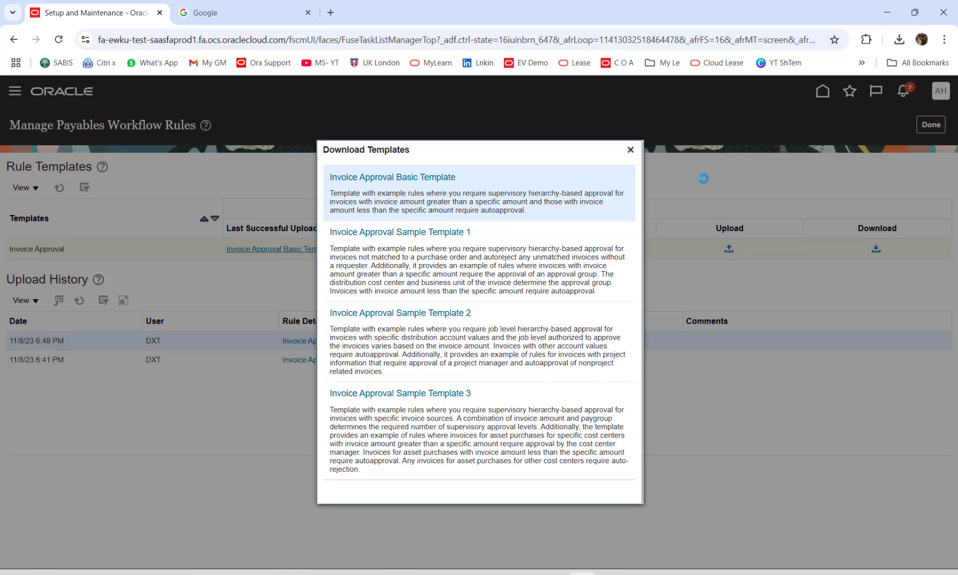
click(630, 150)
click(875, 249)
click(900, 39)
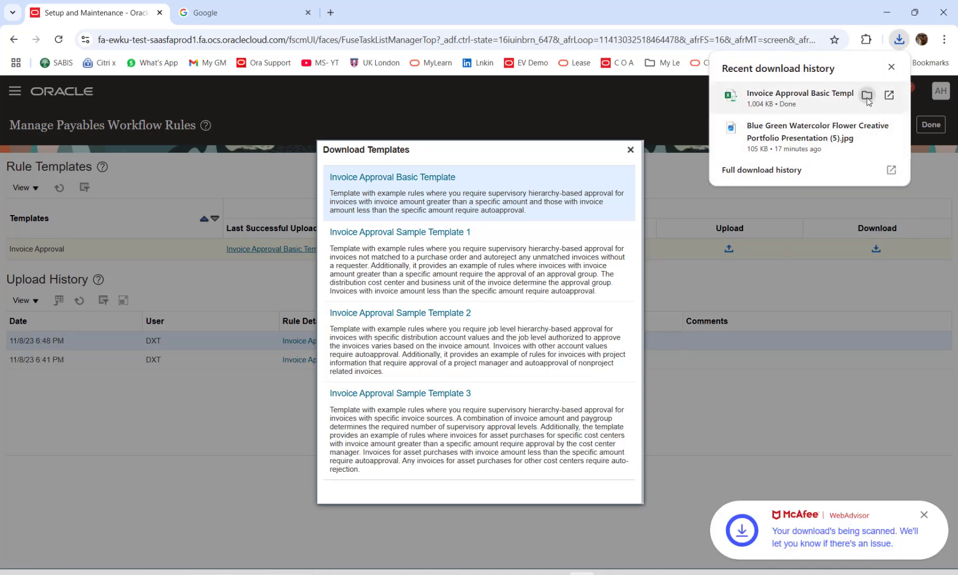
click(870, 102)
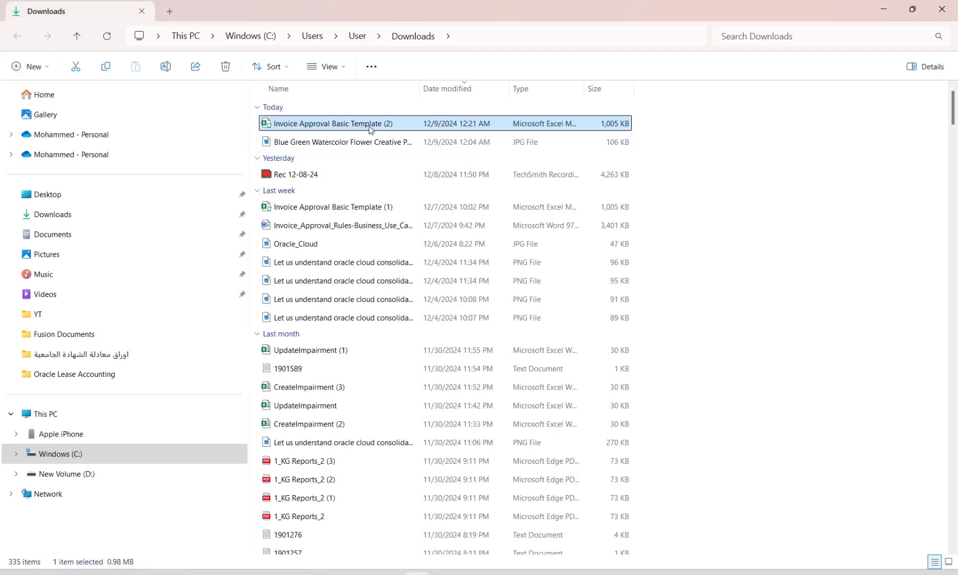
Unblock the Invoice Approval Basic Template (2) file in its Properties and open it in Excel.
right_click(367, 123)
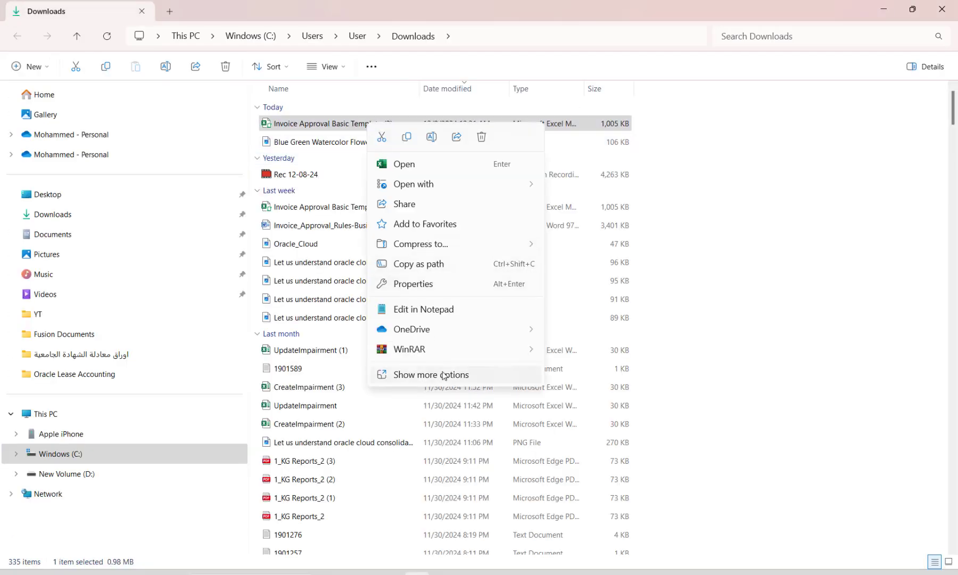
click(413, 284)
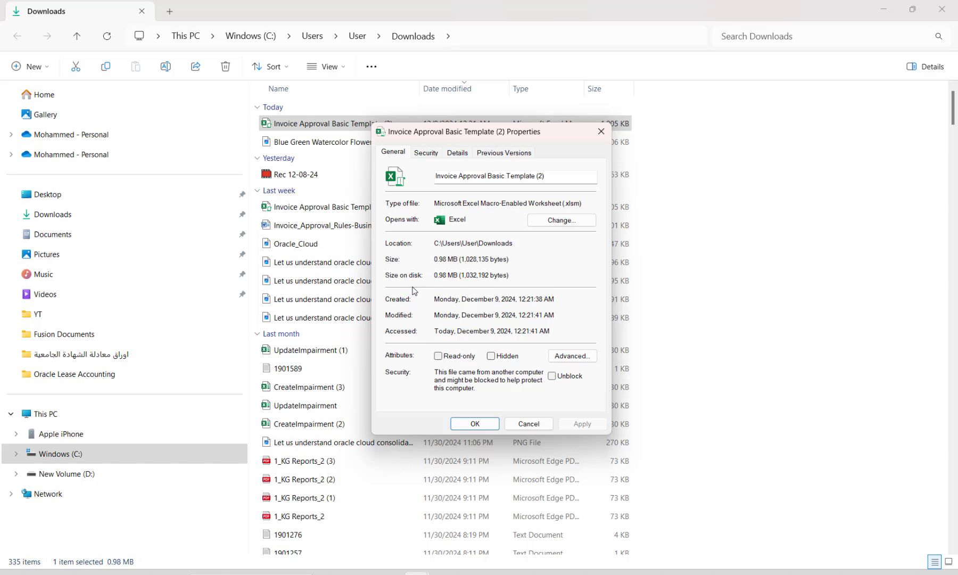
click(552, 375)
click(577, 425)
click(476, 425)
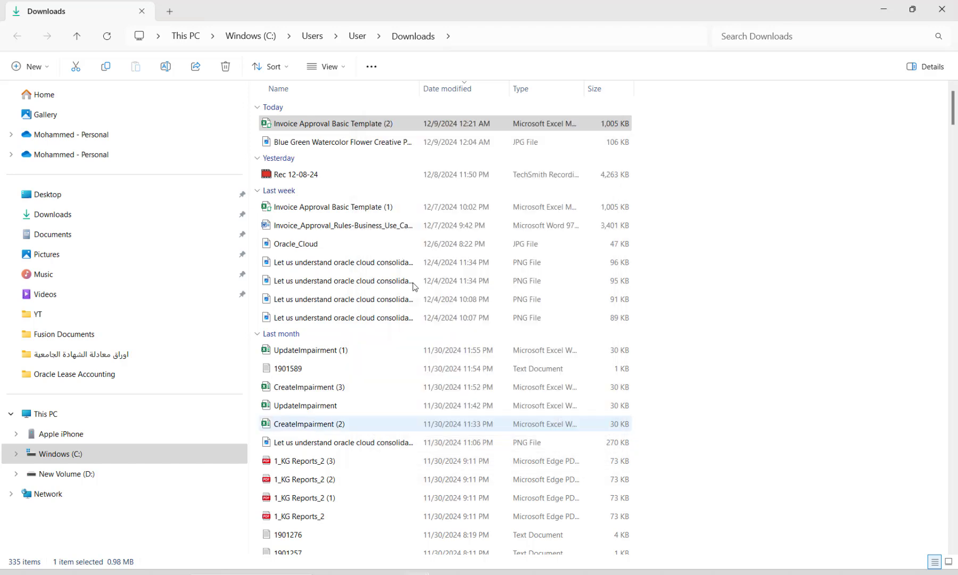
double_click(353, 123)
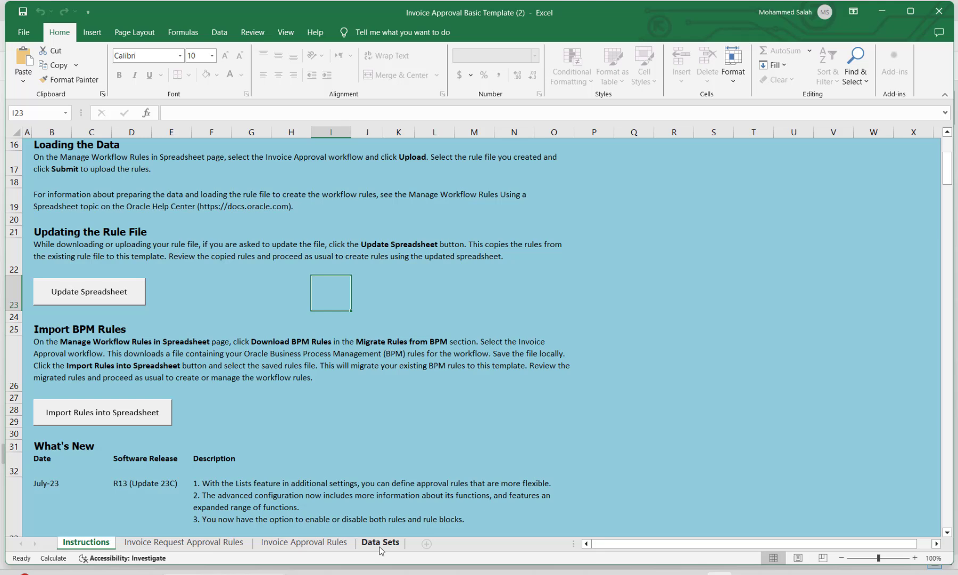
Switch to the Invoice Approval Rules sheet to view its Manager Approval rule block.
click(304, 542)
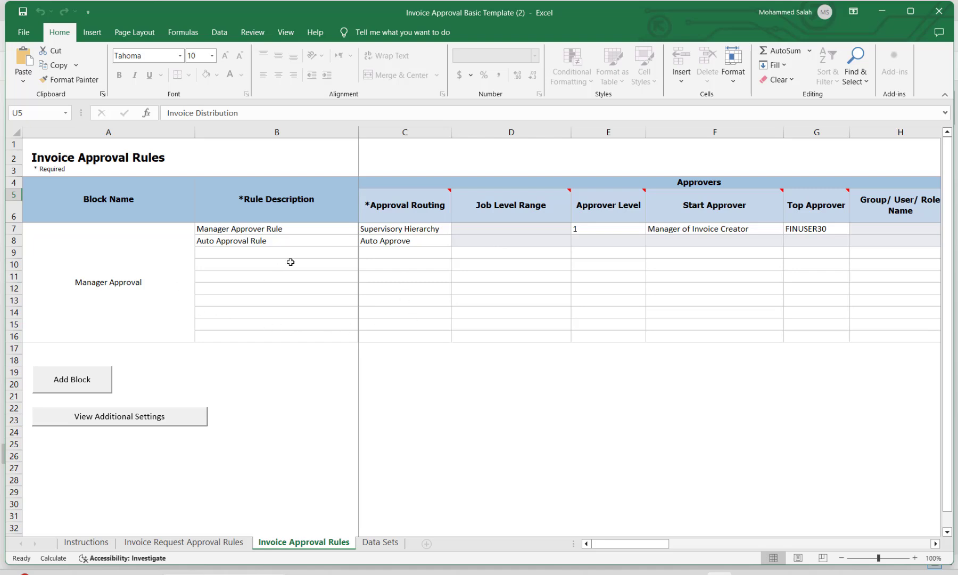
click(278, 230)
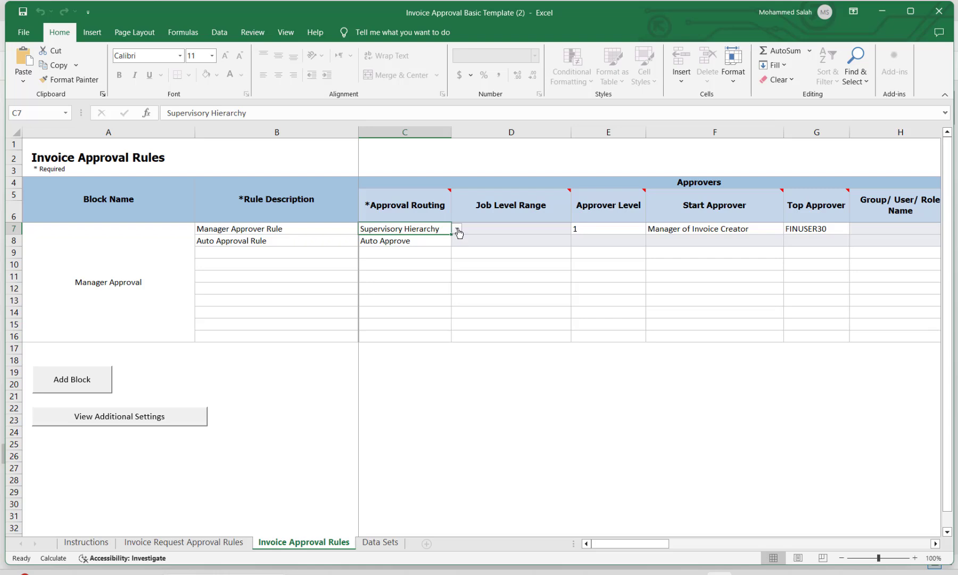
click(456, 229)
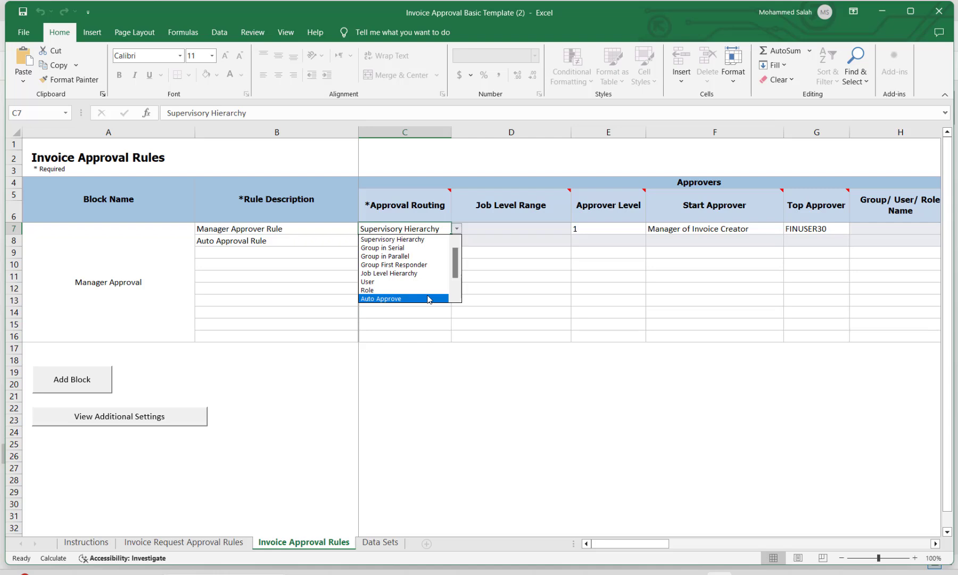
click(498, 231)
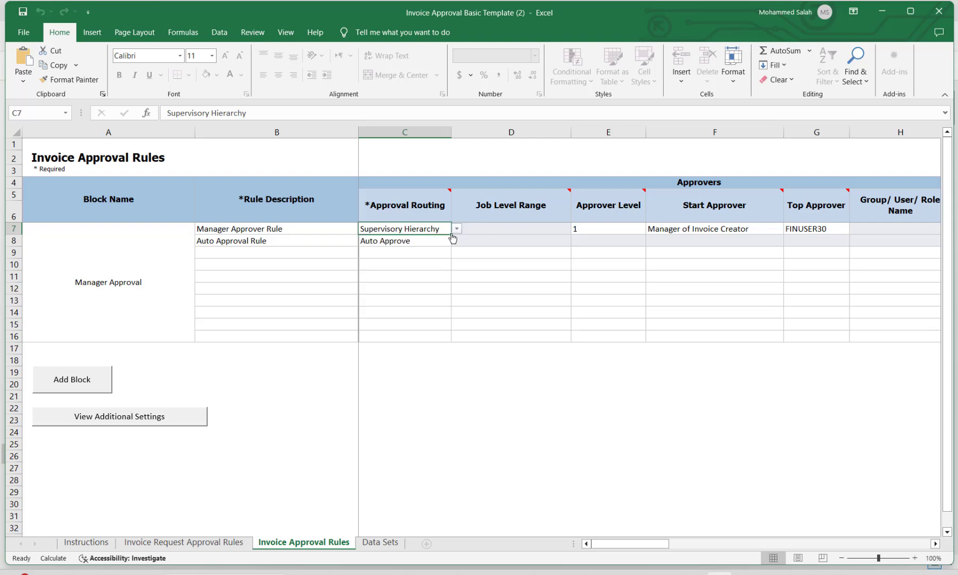
click(457, 229)
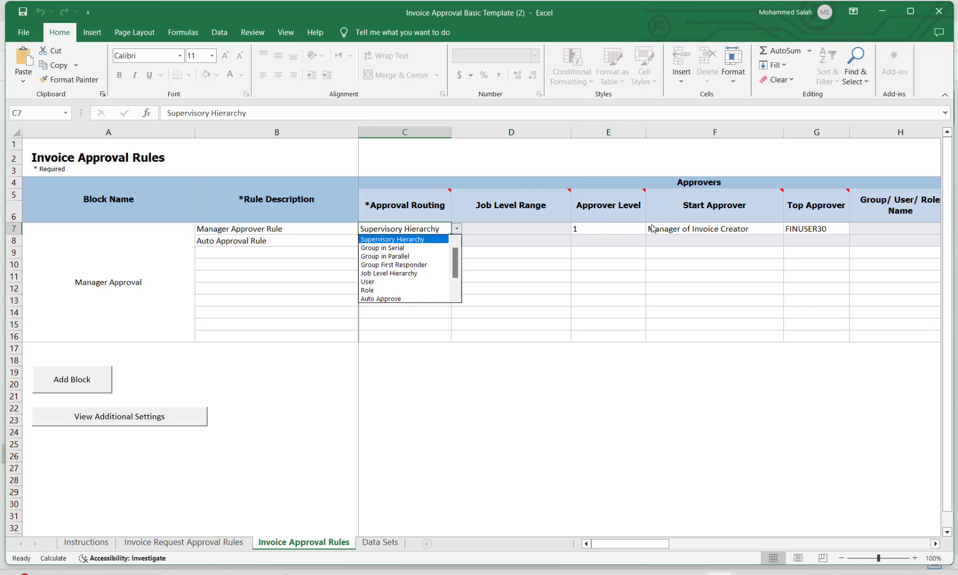
click(510, 230)
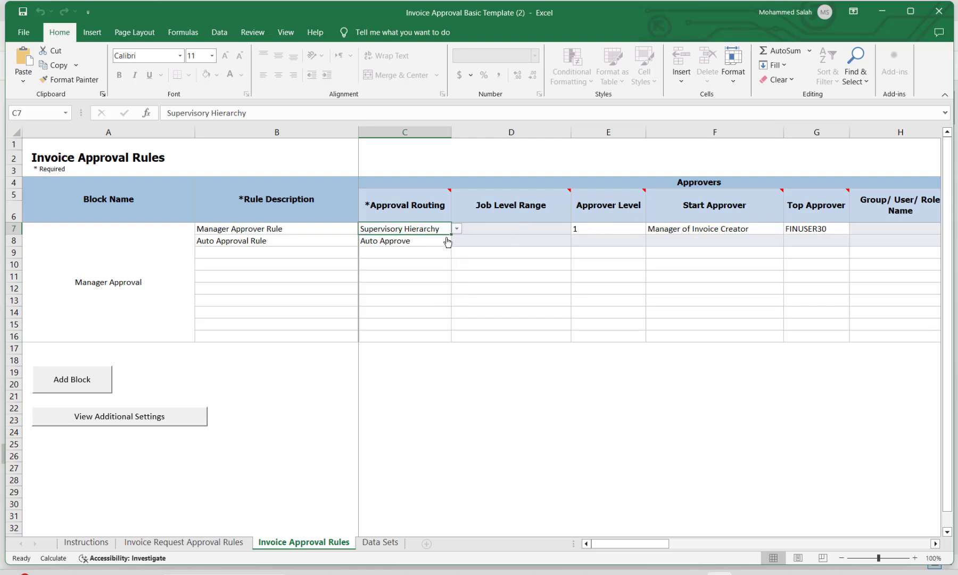
click(592, 229)
mouse_move(644, 192)
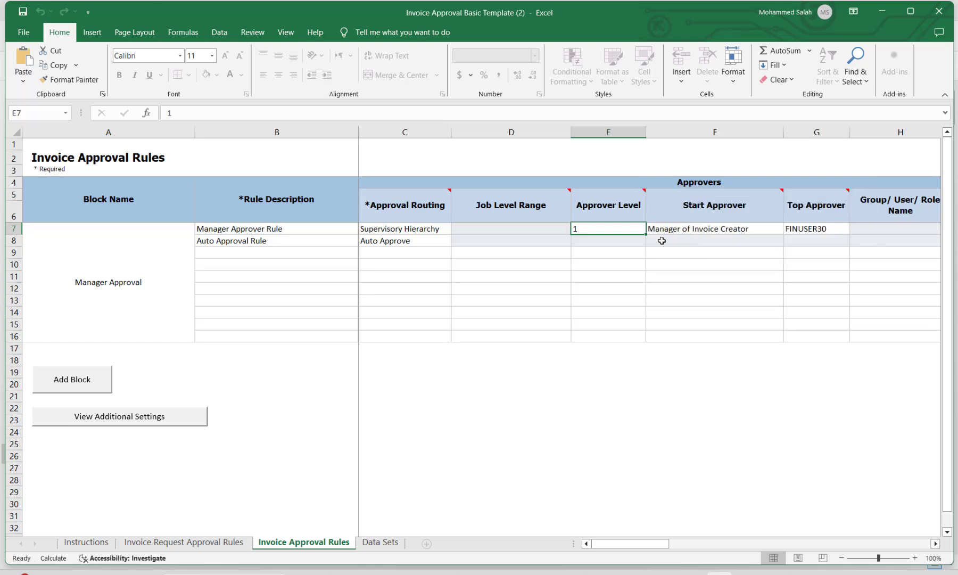
click(673, 231)
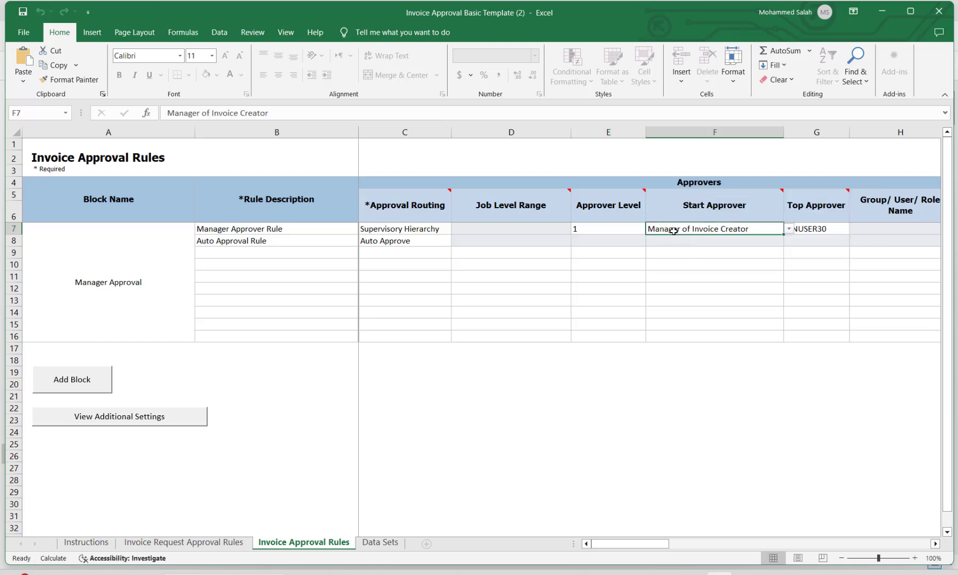
click(790, 229)
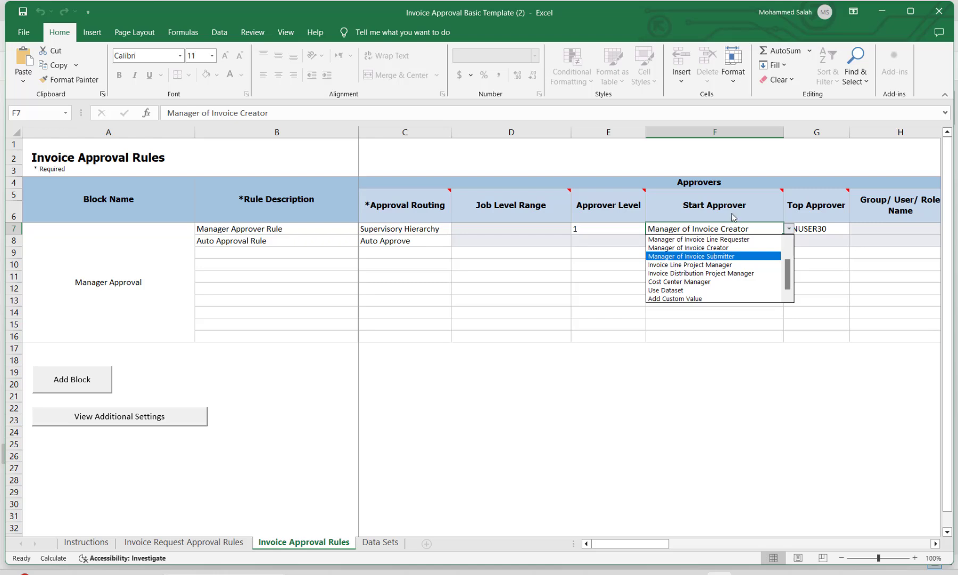
click(675, 200)
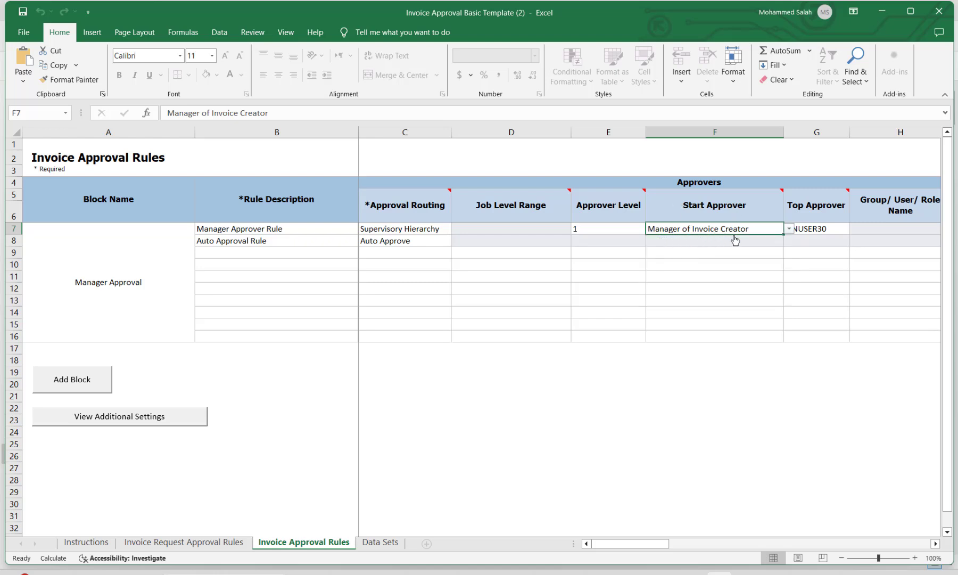
click(829, 229)
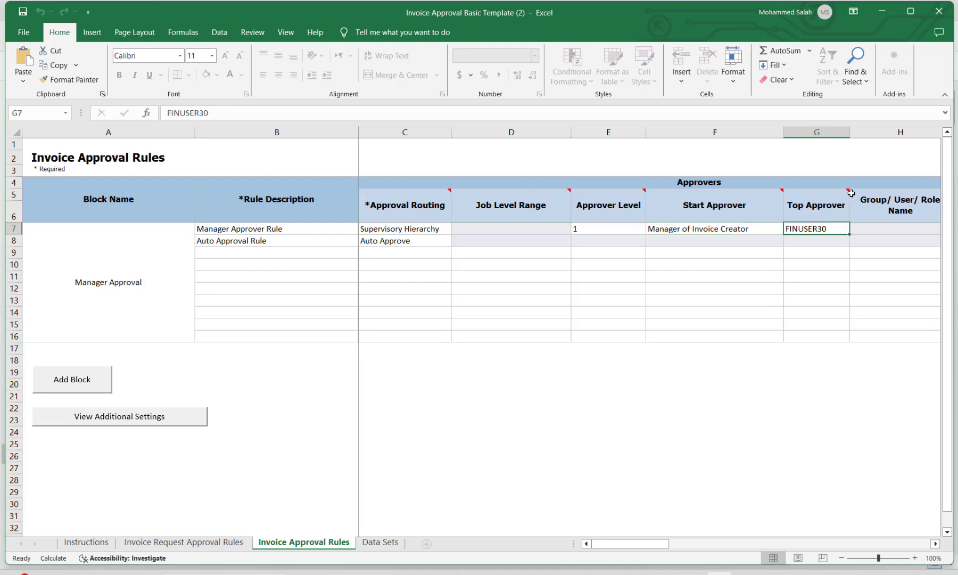
Confirm C7 routes by Supervisory Hierarchy, then scroll right to the Medium priority and >=1000 columns.
mouse_move(847, 191)
drag(660, 548, 689, 548)
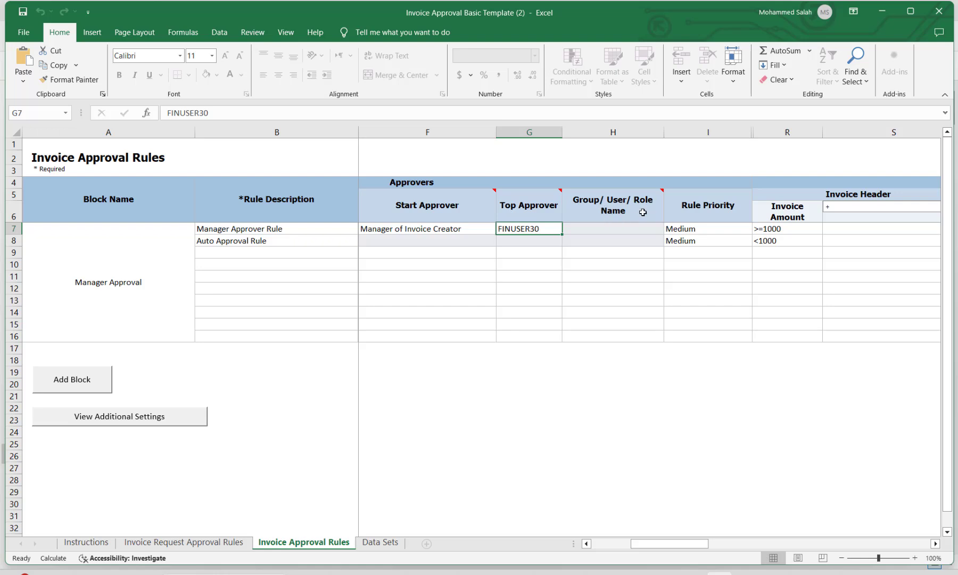
mouse_move(630, 202)
drag(680, 543, 624, 544)
click(446, 230)
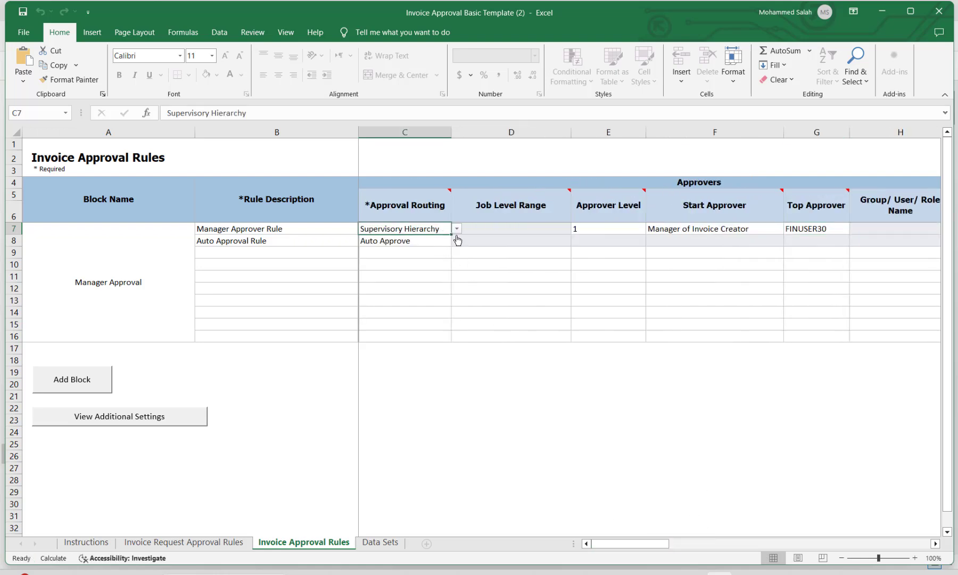
click(456, 230)
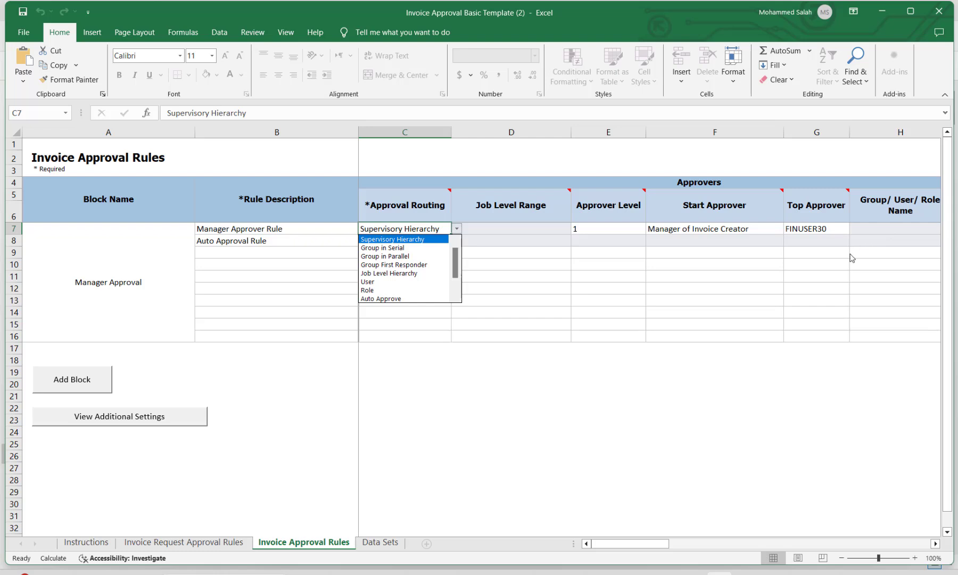
click(651, 544)
drag(658, 543, 713, 541)
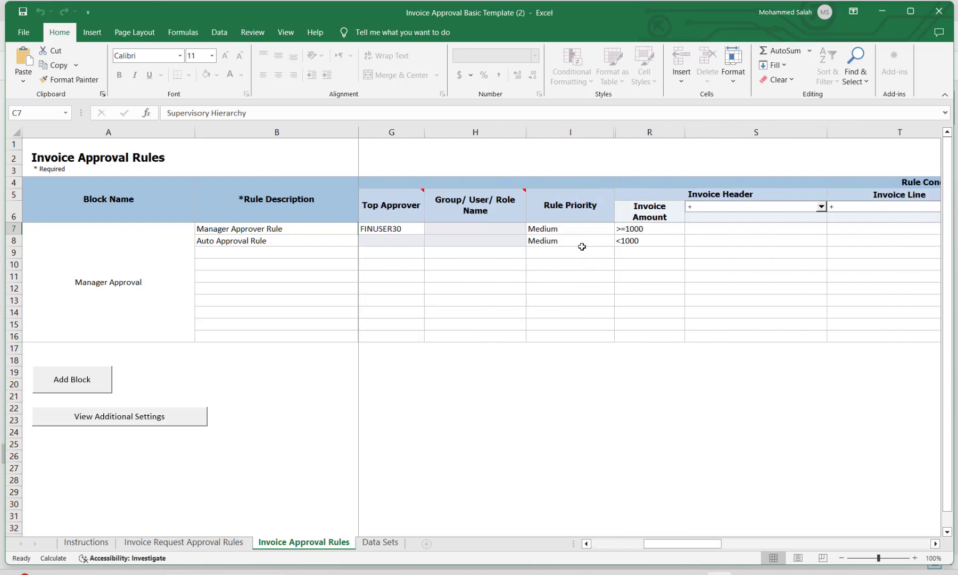
Check the Medium priority in I7 and >=1000 in R7, then list the Invoice Header attributes.
click(573, 227)
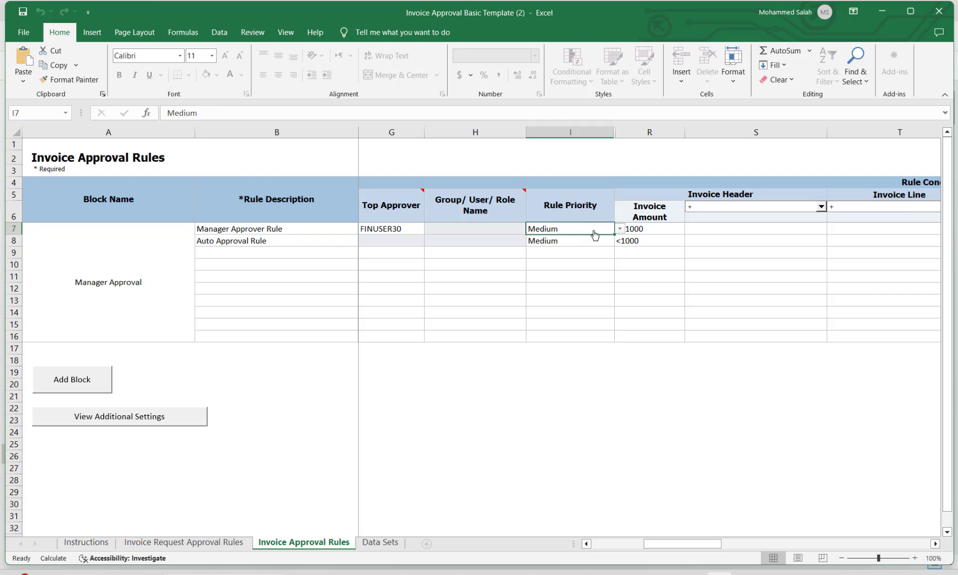
click(654, 229)
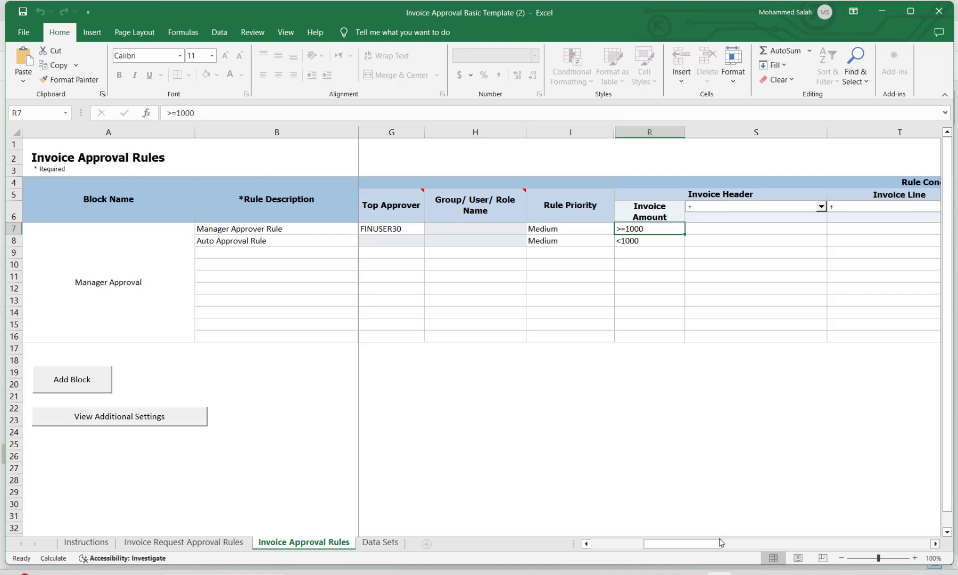
drag(720, 542, 755, 541)
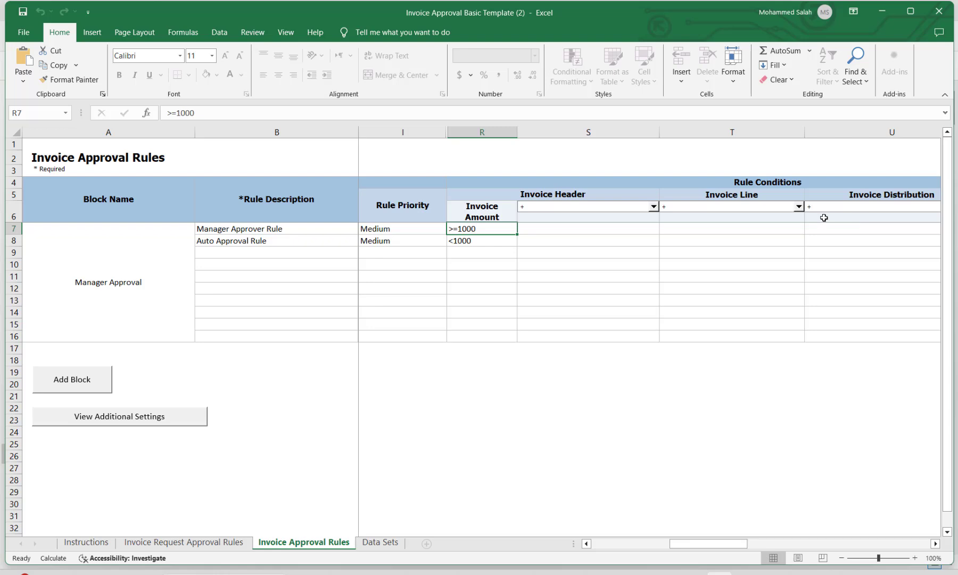
click(654, 207)
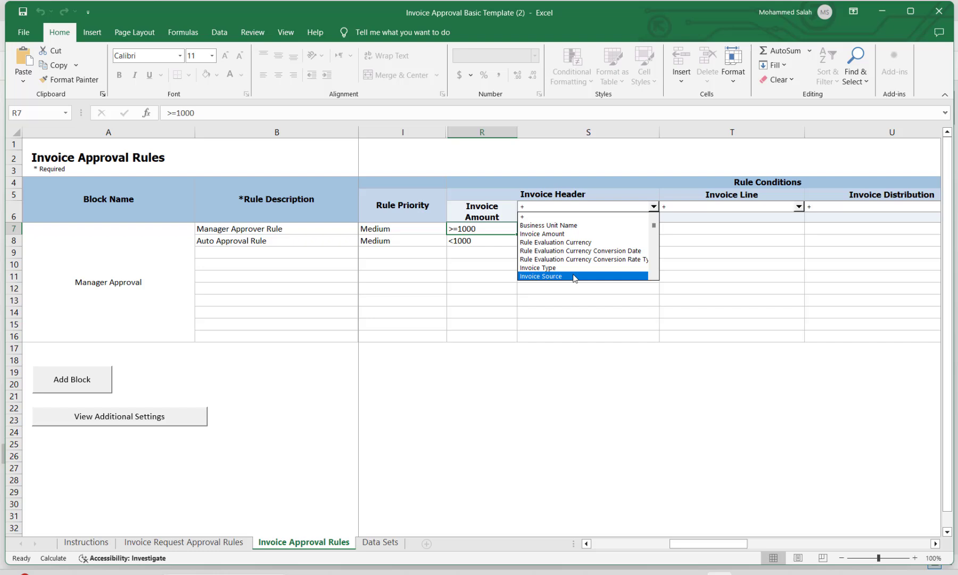
click(653, 277)
click(654, 278)
click(654, 278)
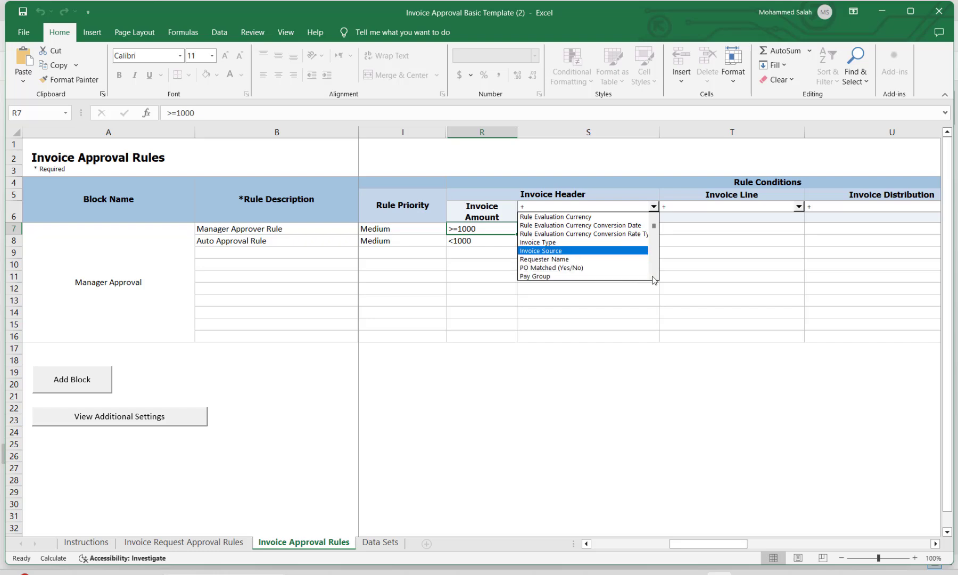
click(654, 278)
click(653, 277)
click(654, 277)
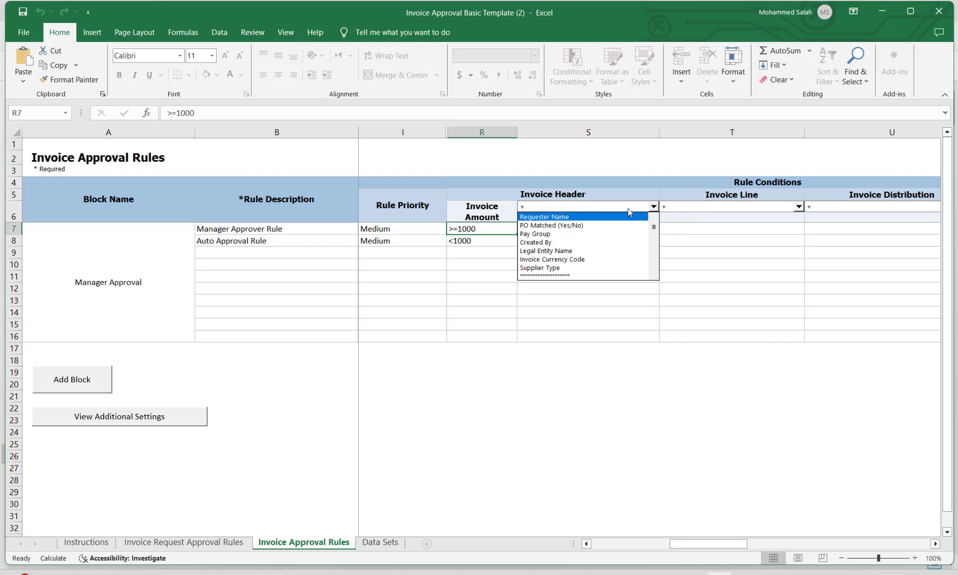
click(623, 188)
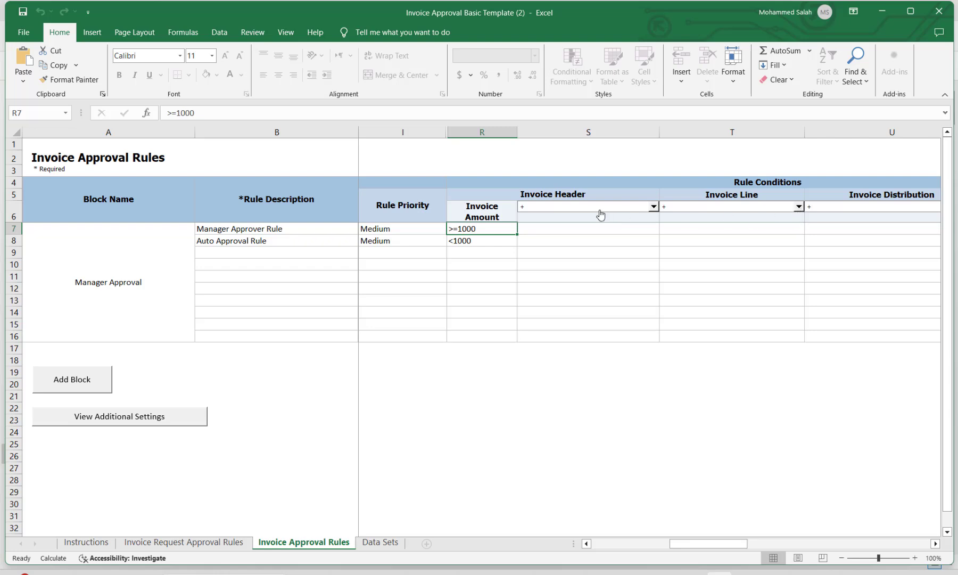
click(799, 207)
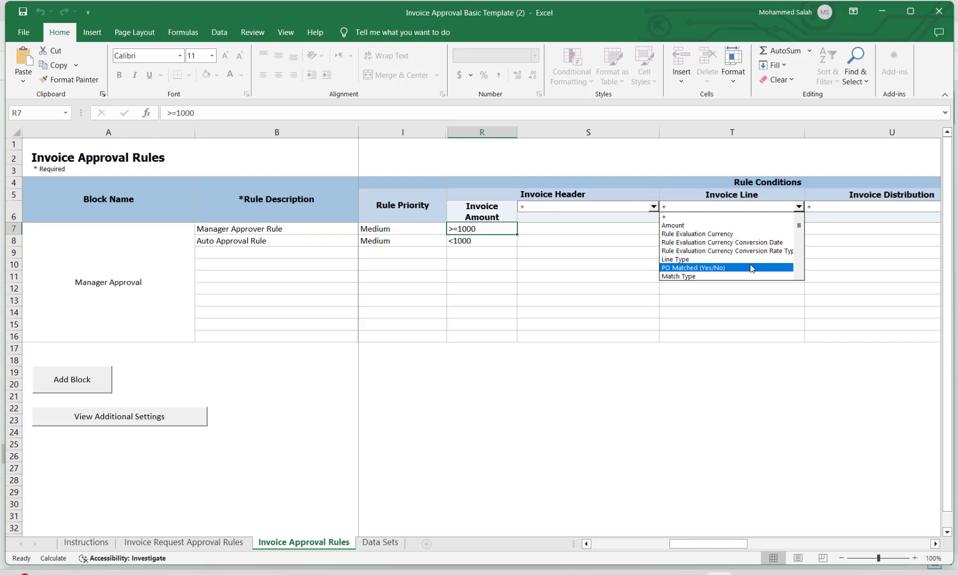
click(801, 277)
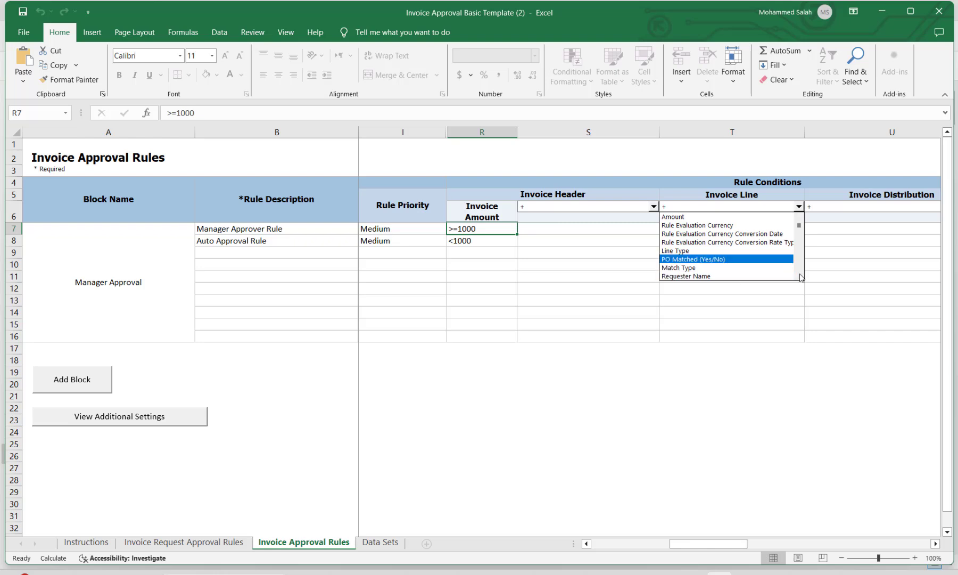
scroll(801, 277, down, 5)
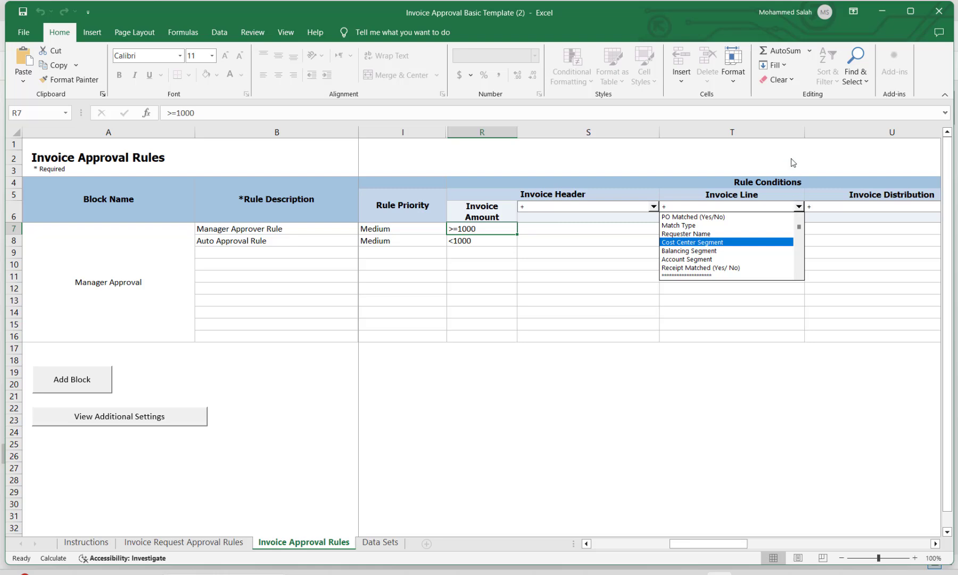
click(841, 216)
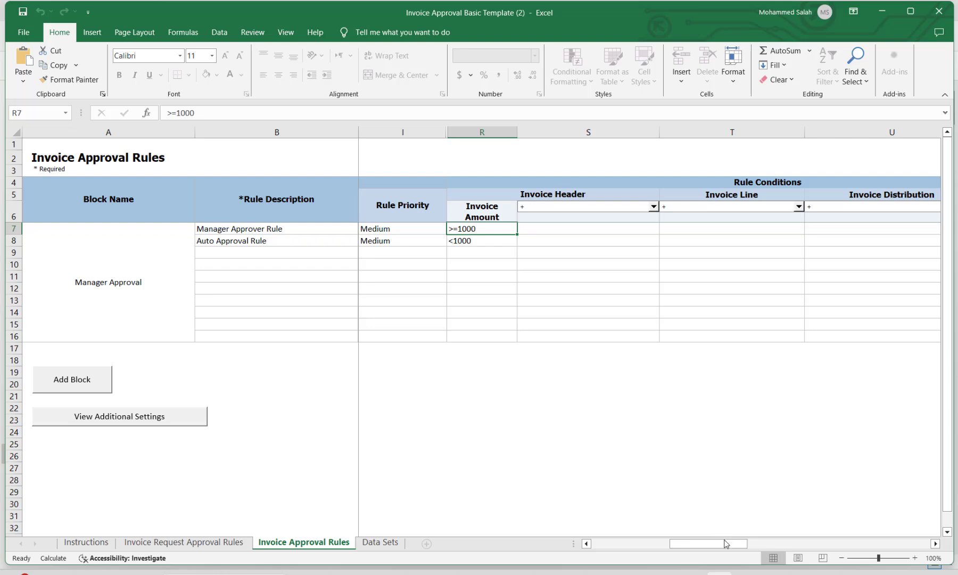
drag(726, 543, 752, 535)
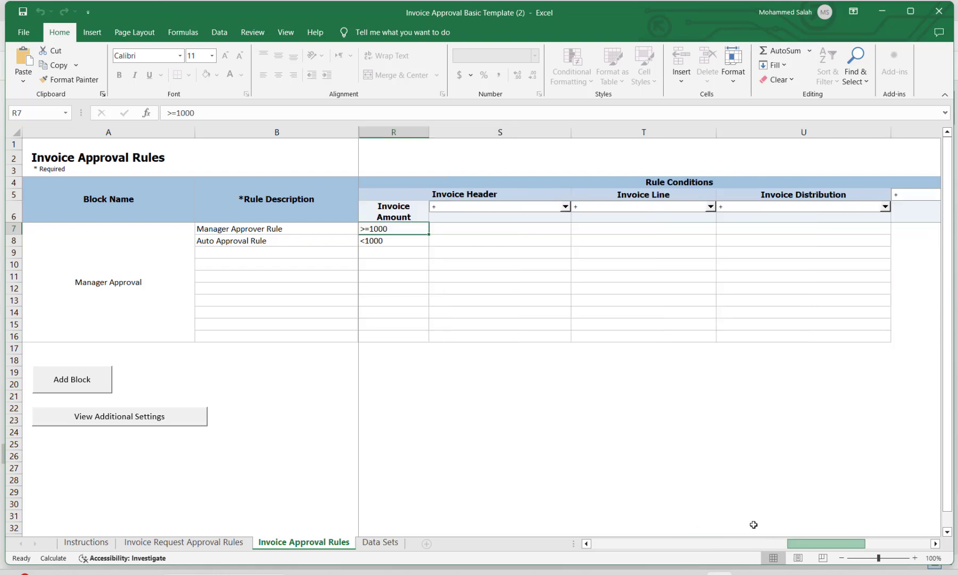
click(885, 210)
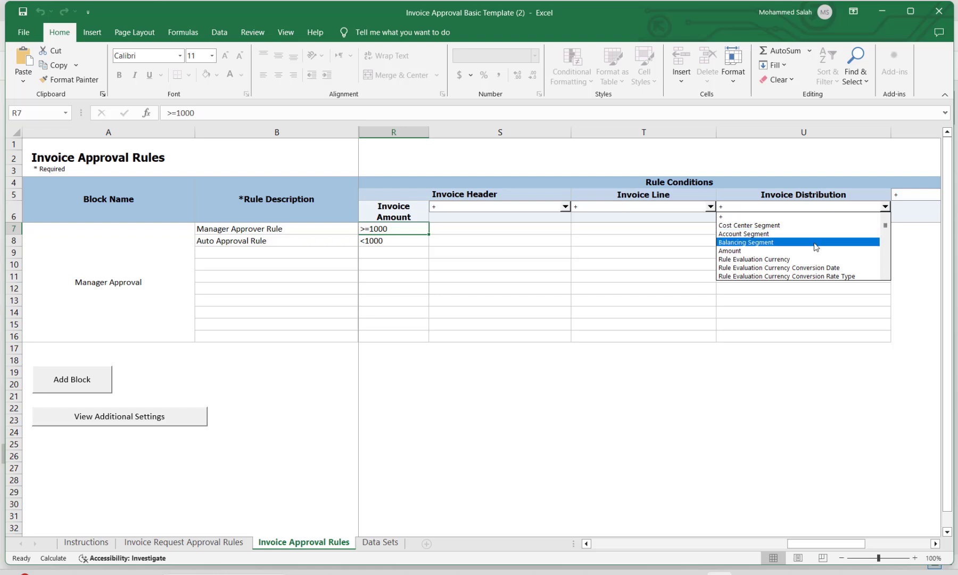
click(884, 276)
click(885, 276)
click(884, 277)
click(885, 276)
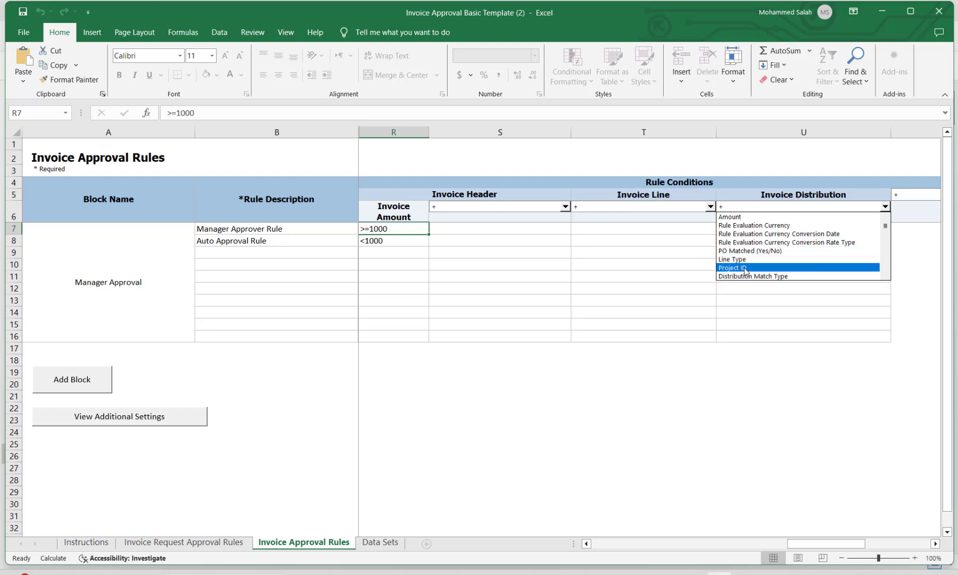
click(740, 162)
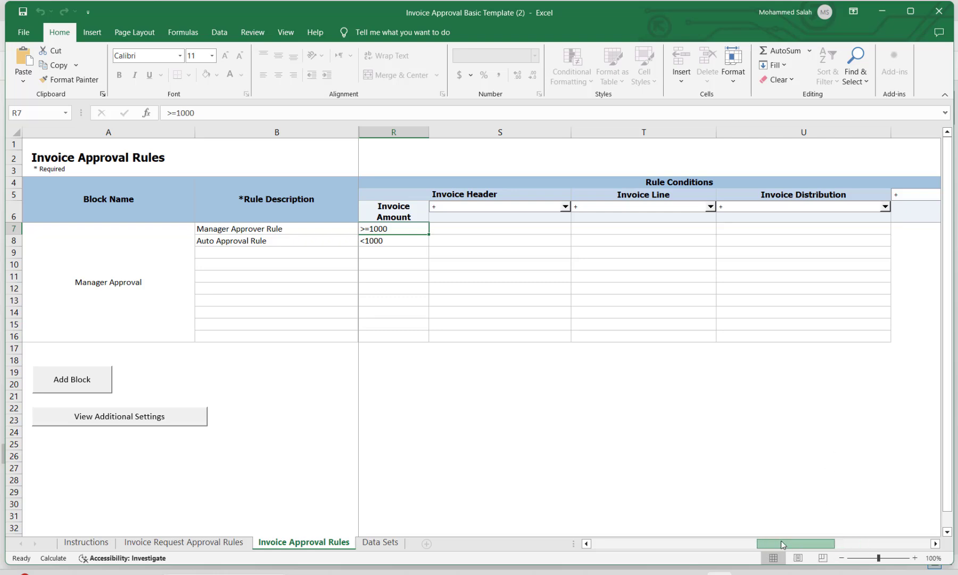
click(761, 543)
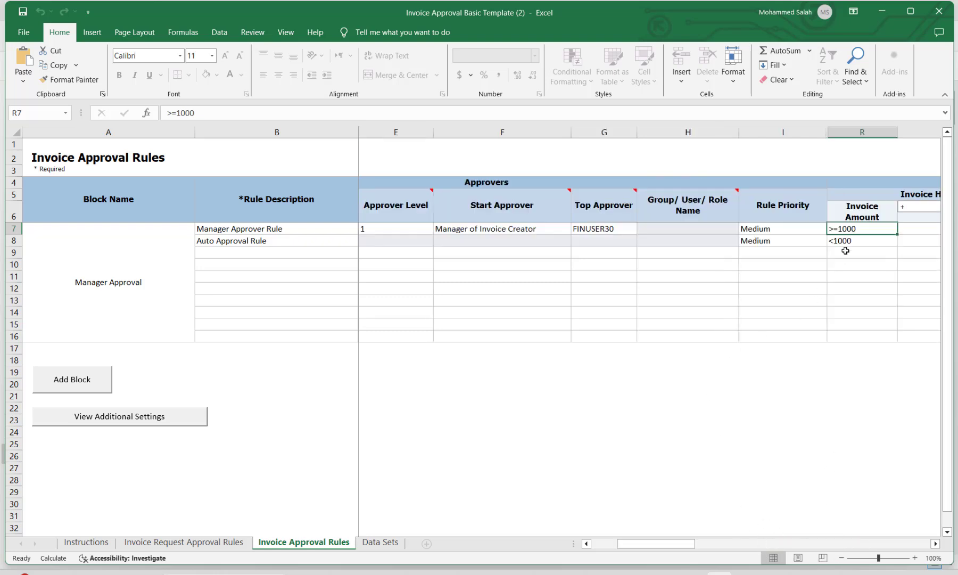
click(781, 229)
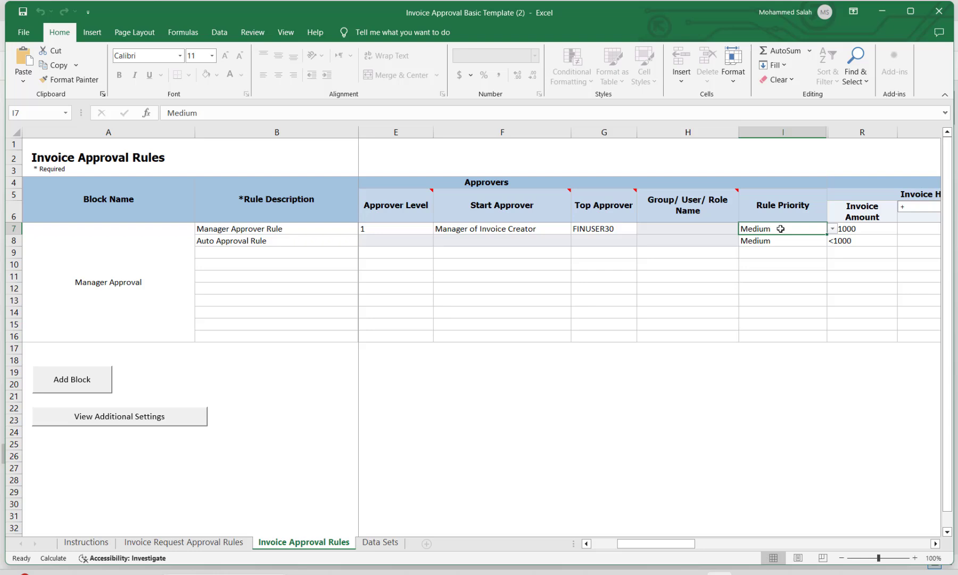
click(859, 230)
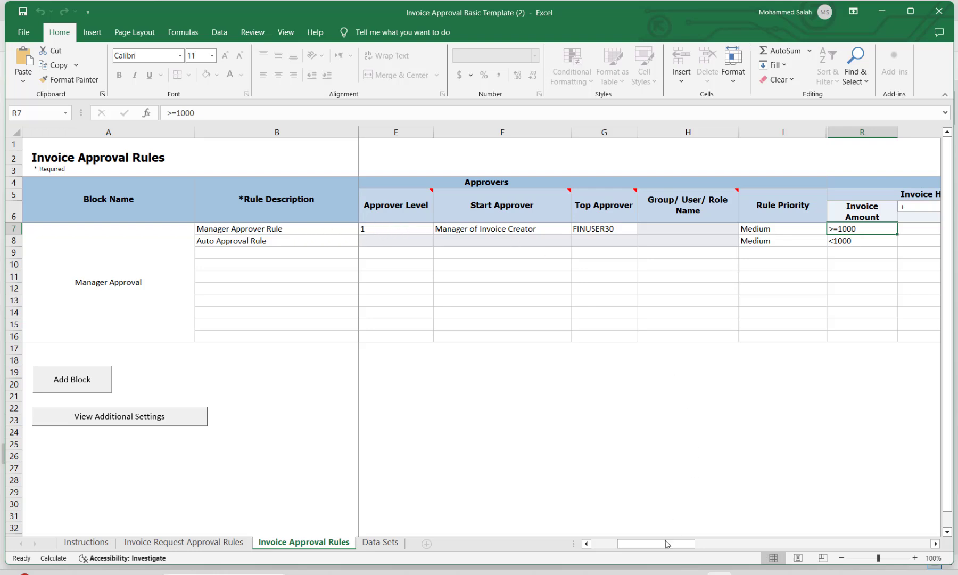
drag(648, 549, 697, 549)
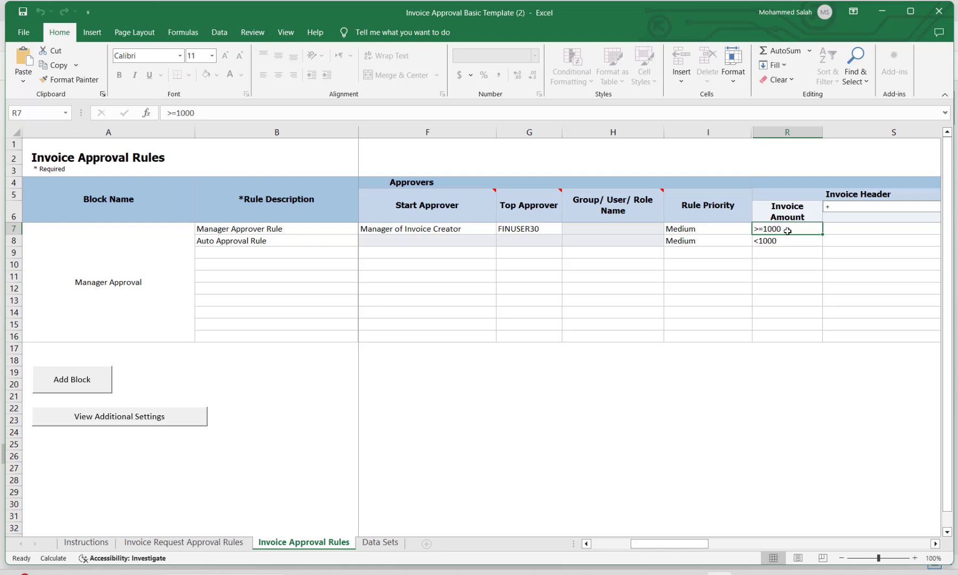
click(721, 241)
click(783, 241)
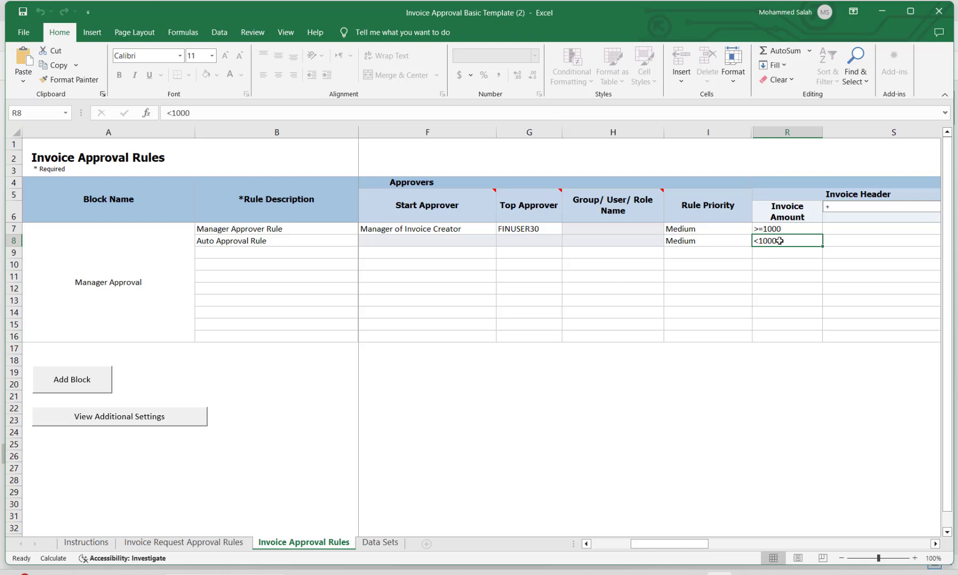
click(281, 241)
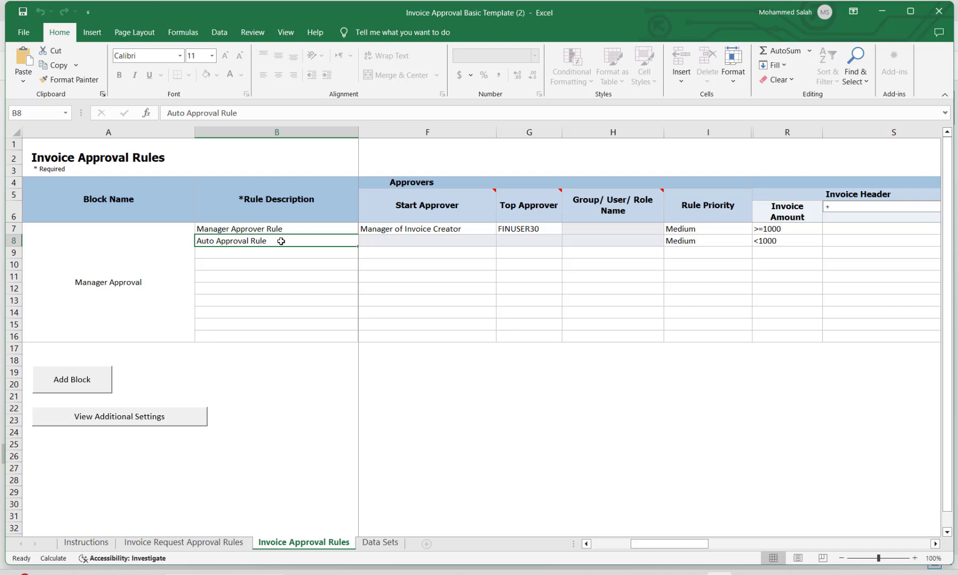
click(546, 228)
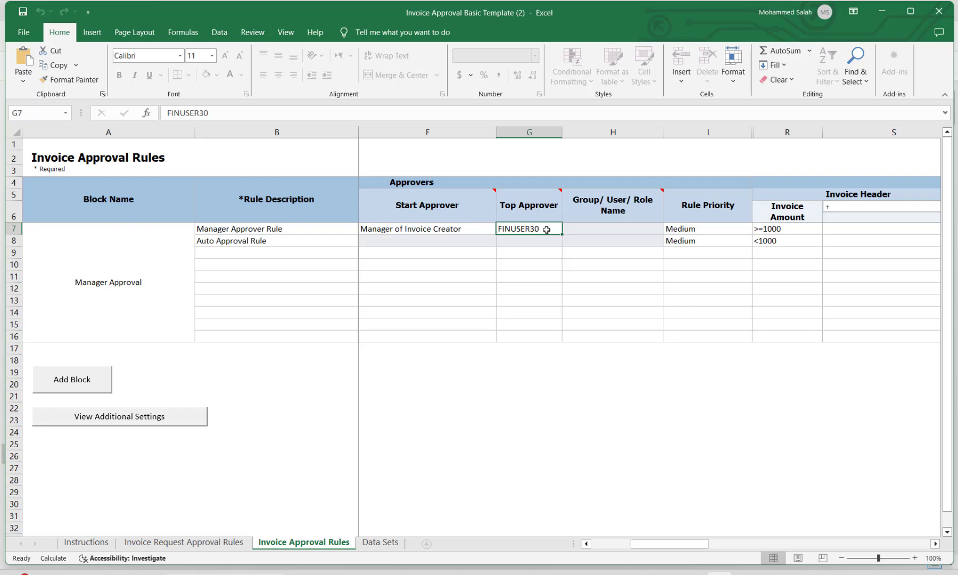
Replace the Top Approver in G7 with the new approver's user name from the clipboard.
key(Delete)
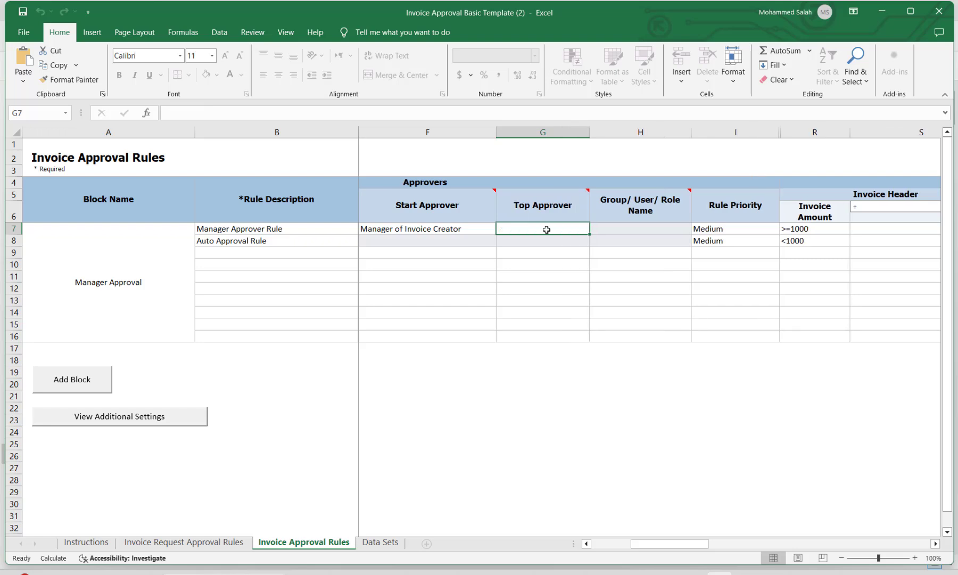
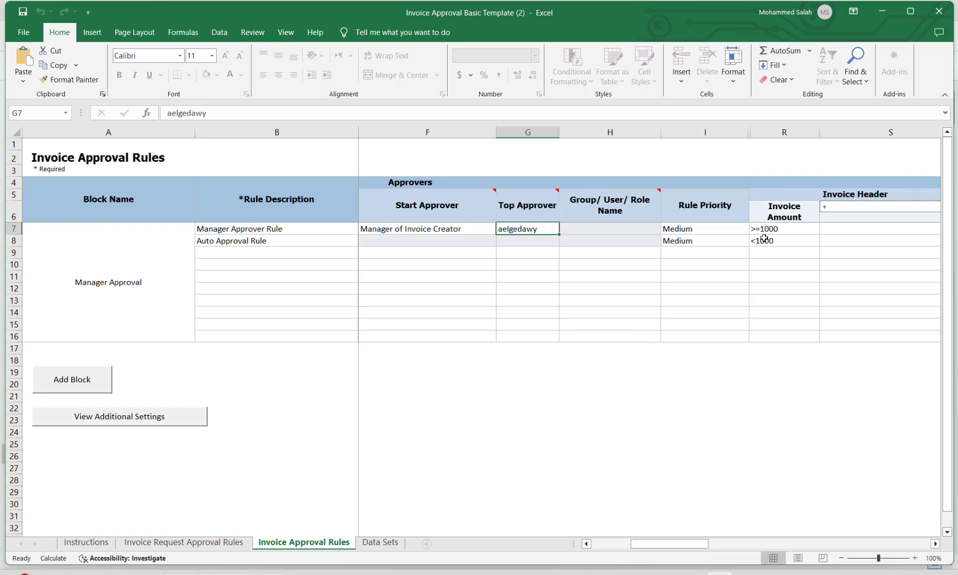
drag(697, 543, 672, 544)
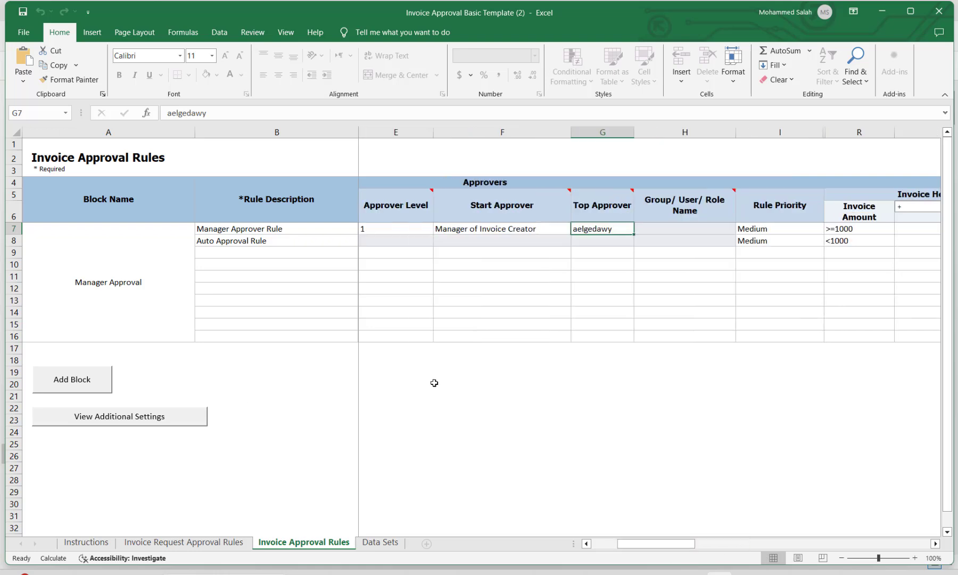
Start a blank Book1 workbook for scratch notes and select a starting cell.
key(super)
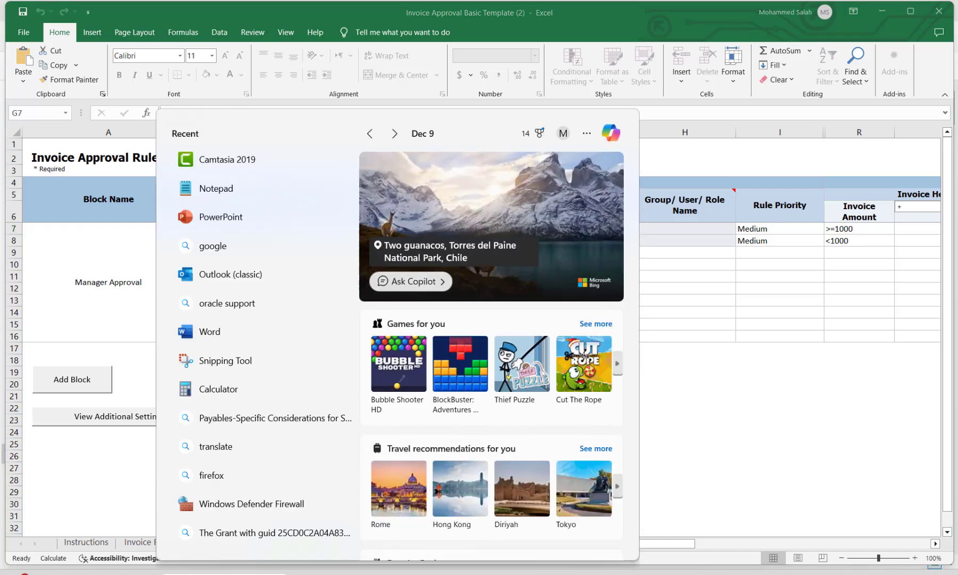
text(ex)
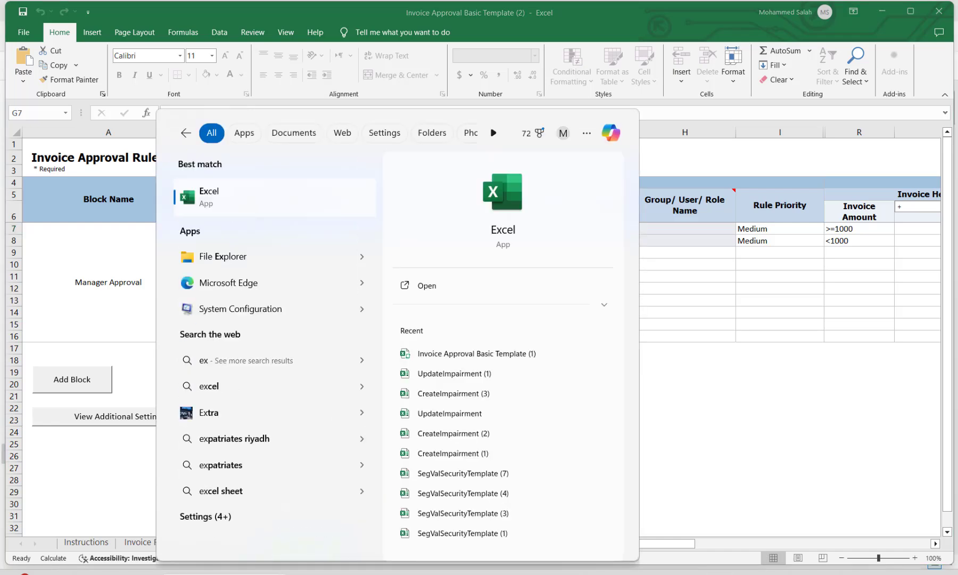
key(Escape)
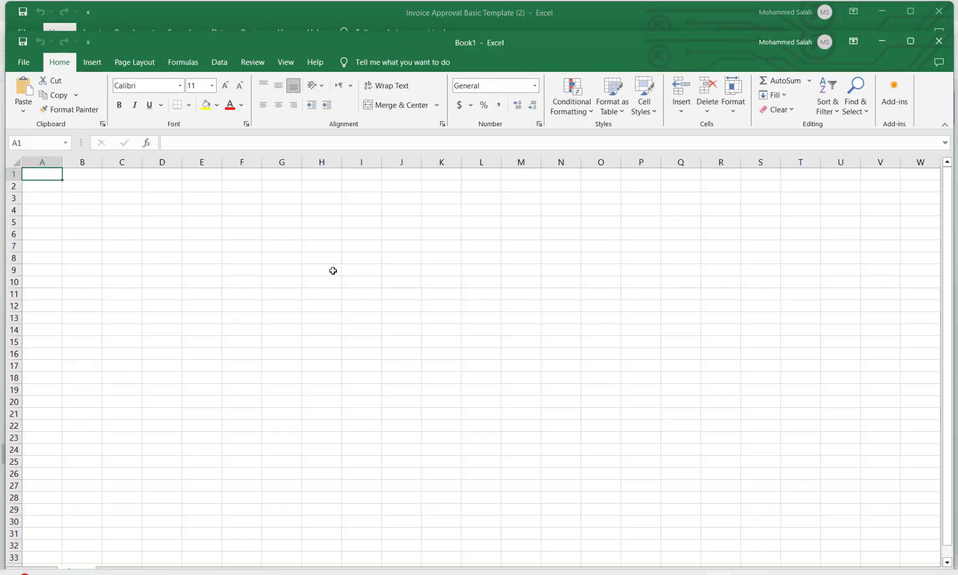
click(350, 245)
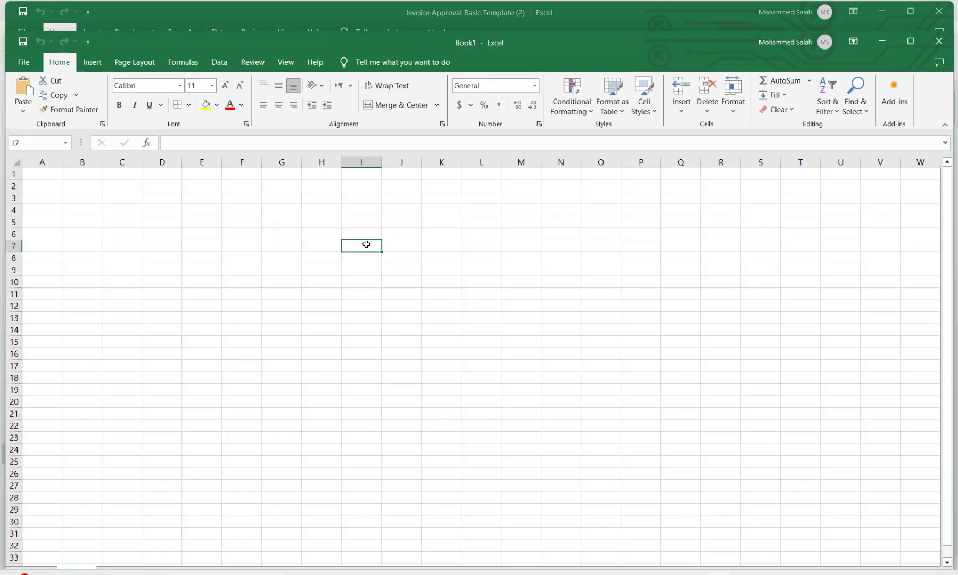
Note 'invoice approval bu ca' in I7, then supervisor, group of approval 3 and fi manager in K8, K10, K13.
text(invo)
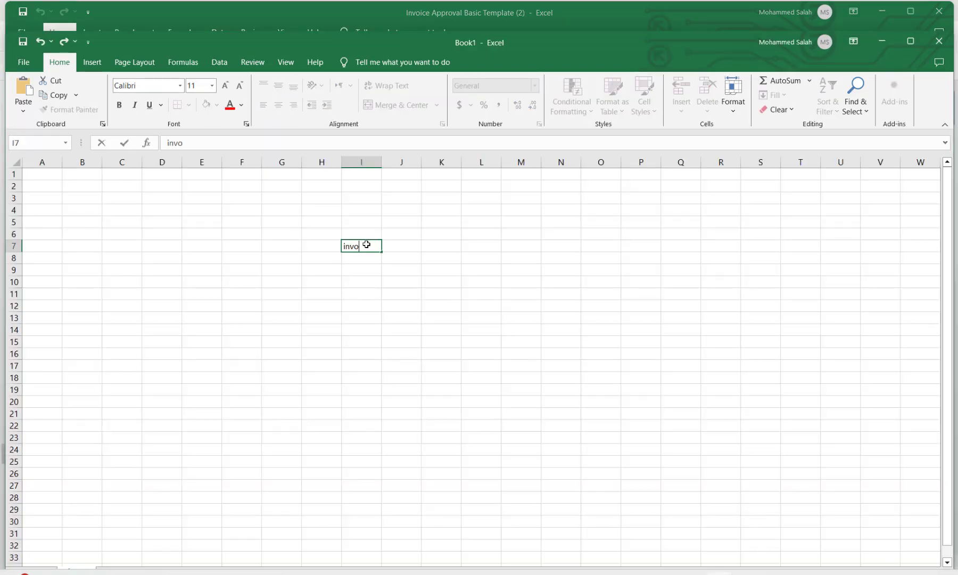
text(ice approval)
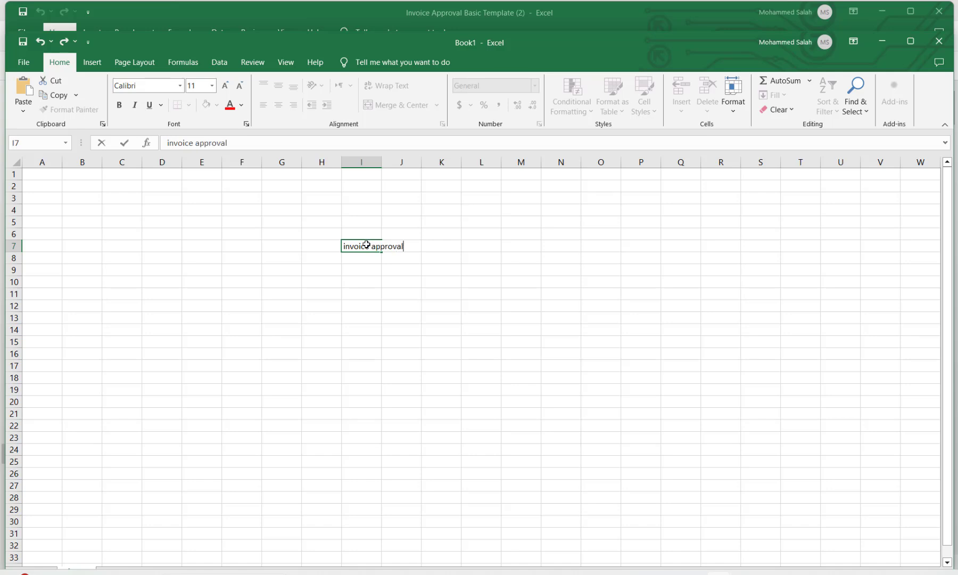
text( bu case)
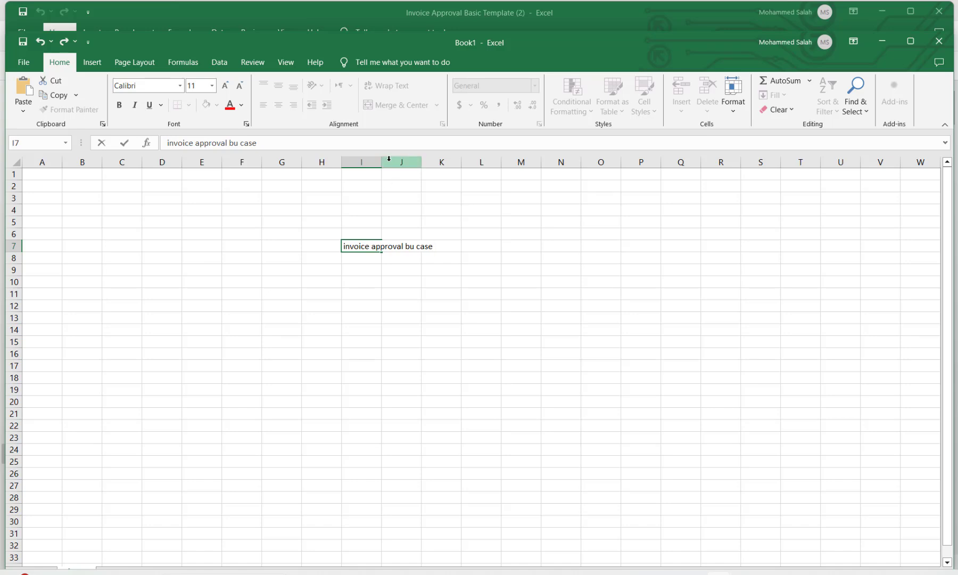
double_click(385, 161)
click(497, 259)
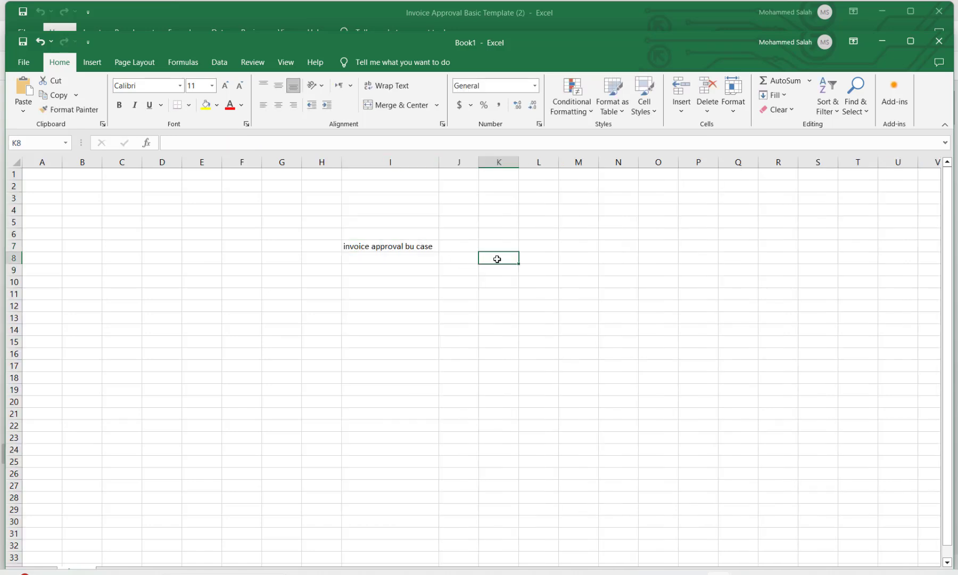
text(supe)
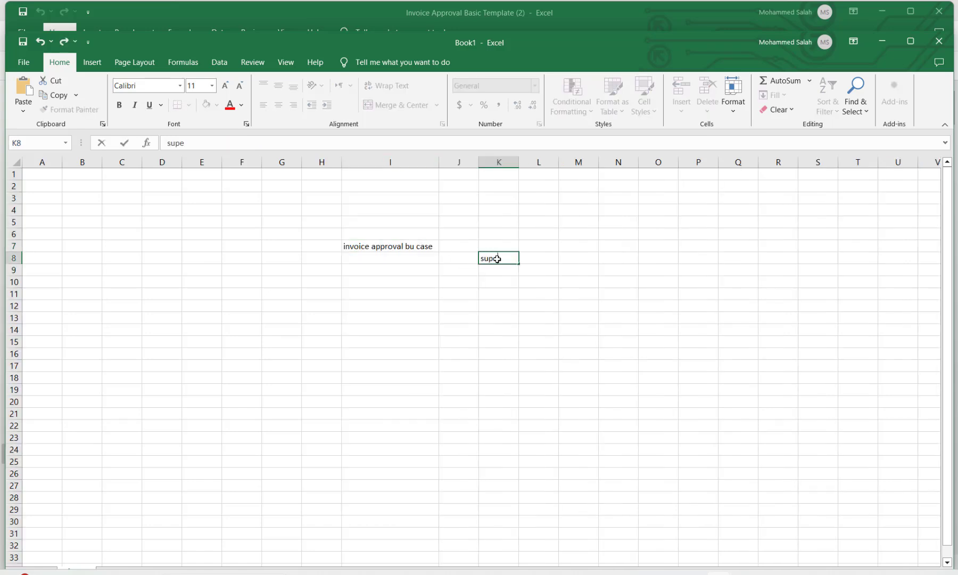
text(rvisor)
click(497, 282)
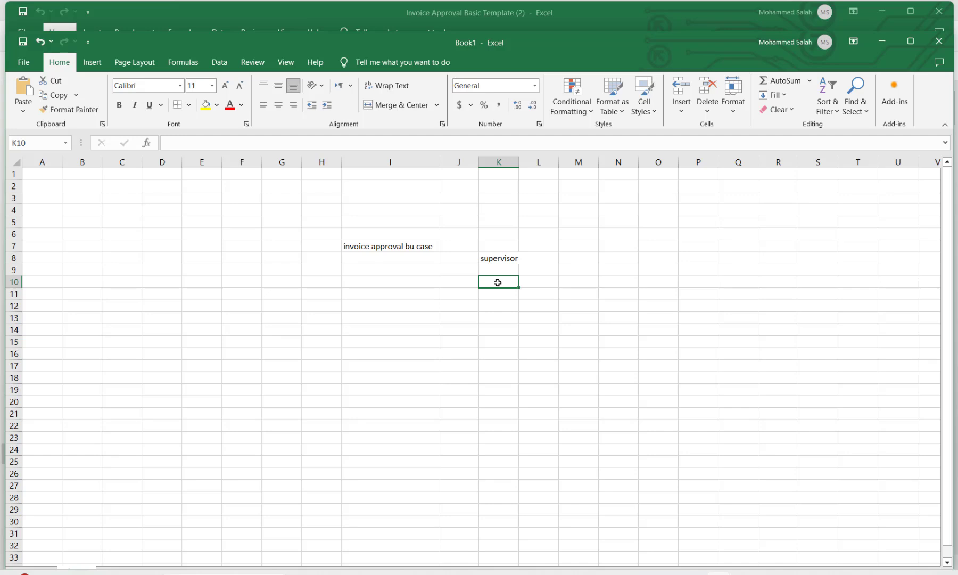
text(g)
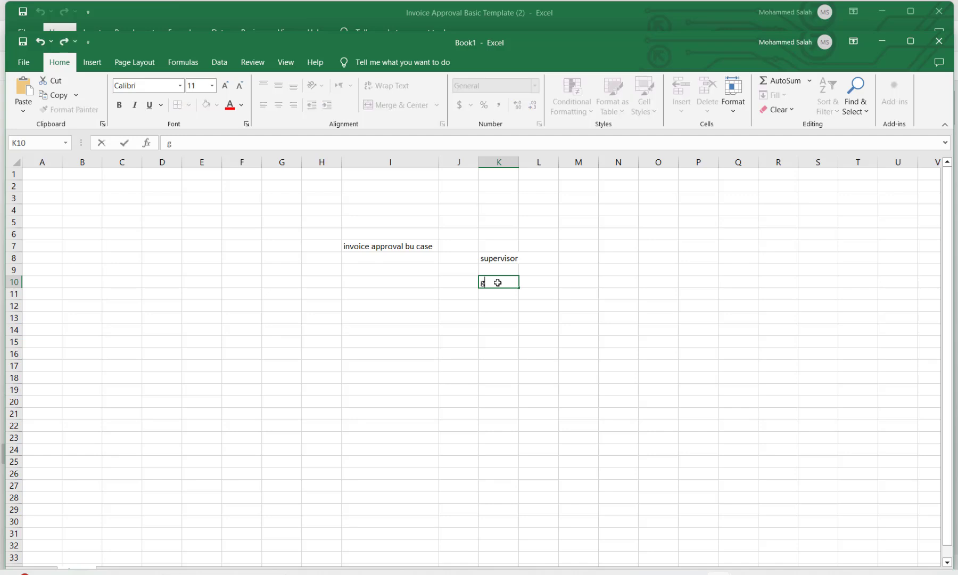
text(roup of approval)
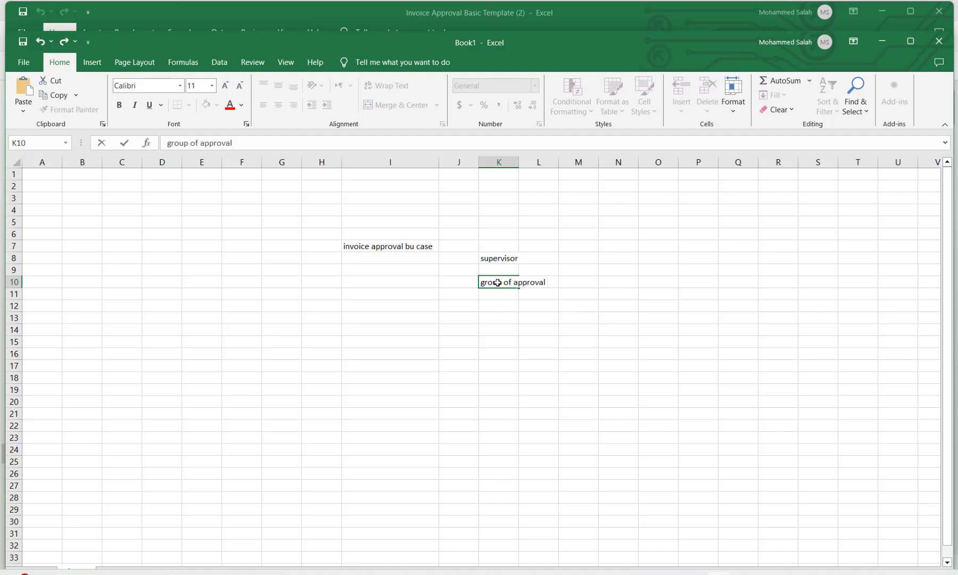
text( 3)
click(503, 317)
text(ceo)
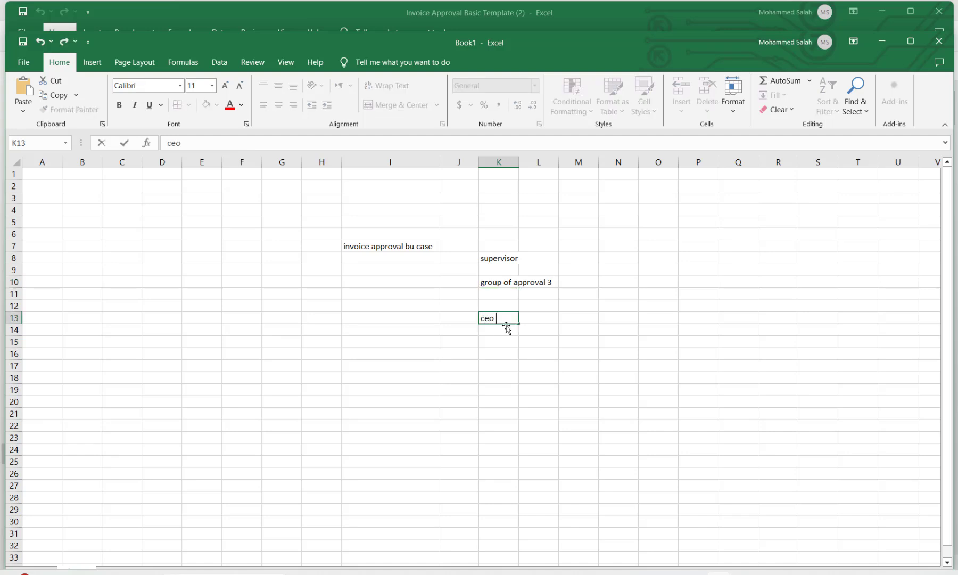
text(fo)
key(BackSpace)
key(BackSpace)
key(BackSpace)
text(fi manage)
click(506, 330)
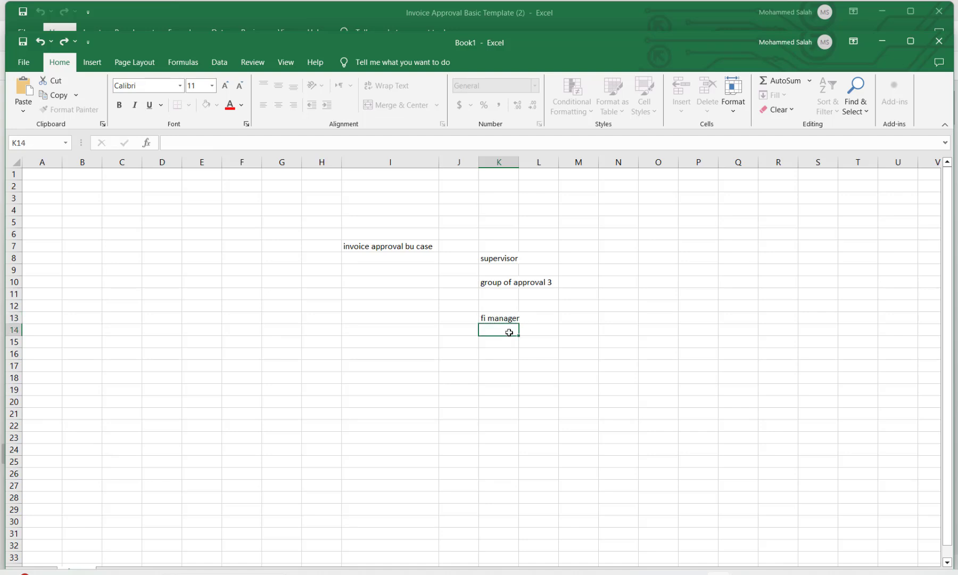
click(500, 261)
Pair those roles with block1, block 2 and block in N8, N10, N13, then return to the template.
click(615, 257)
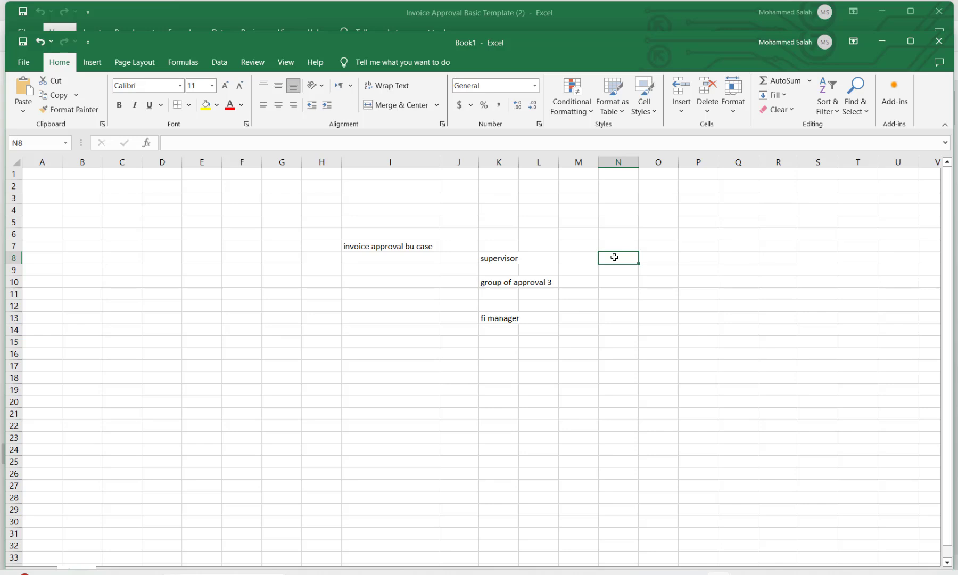
text(block1)
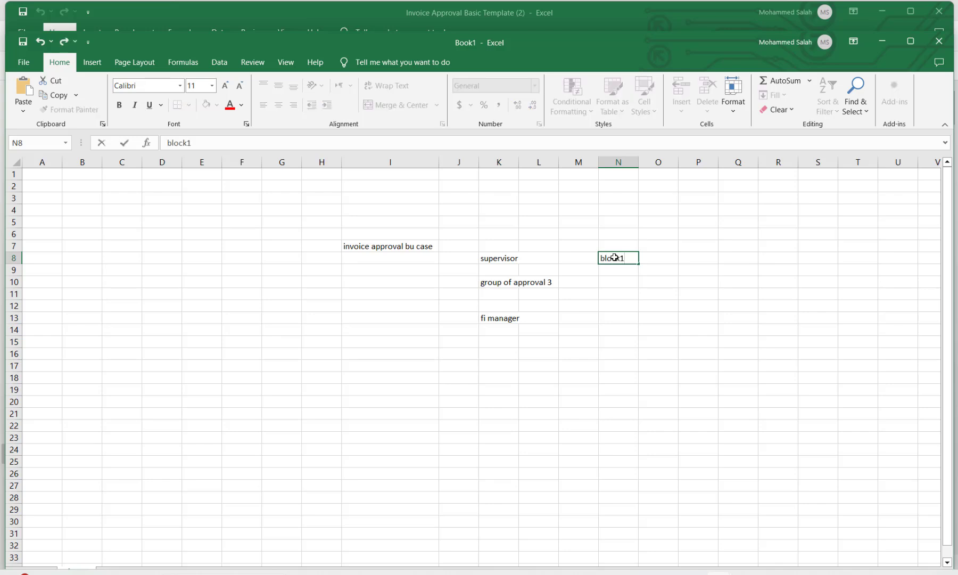
click(608, 285)
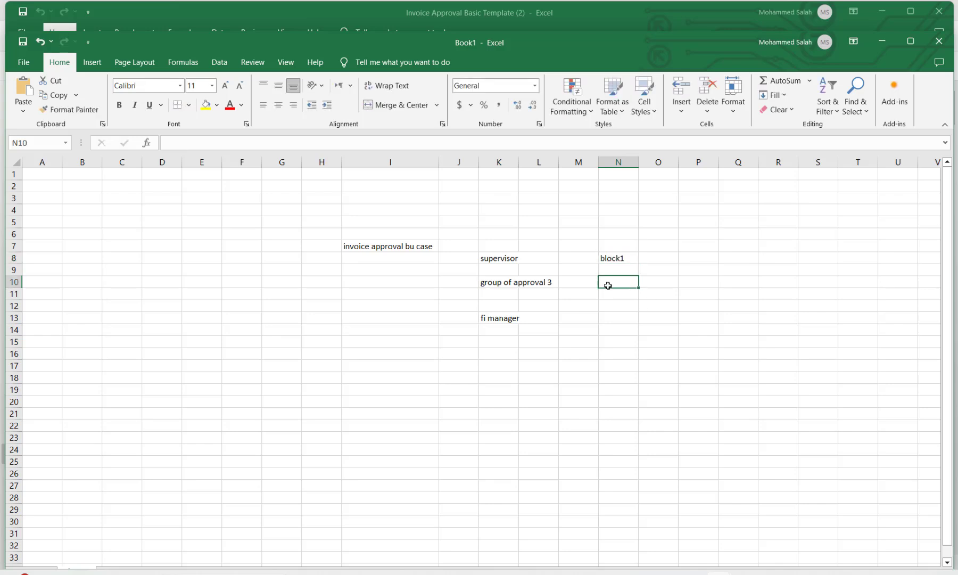
text(block 2)
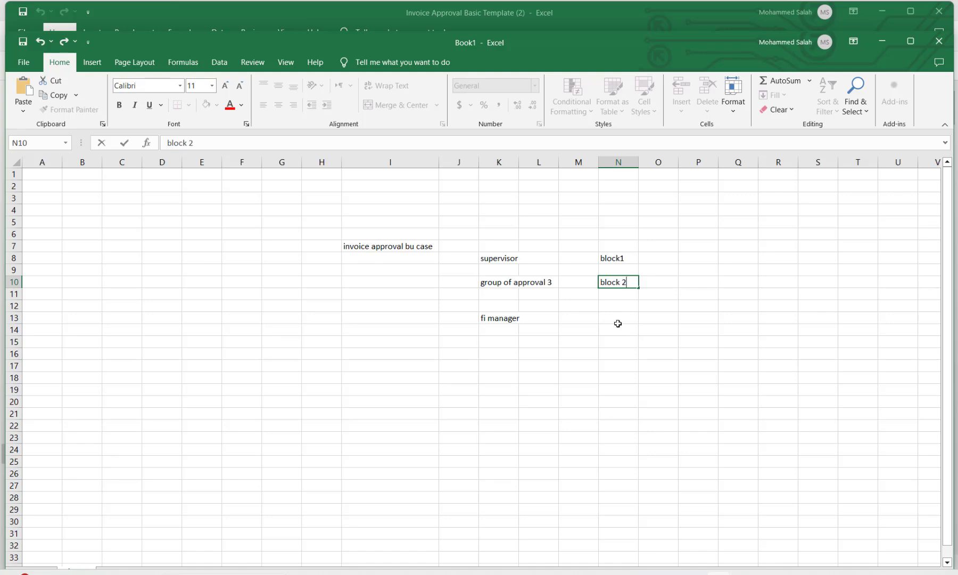
click(618, 317)
text(block)
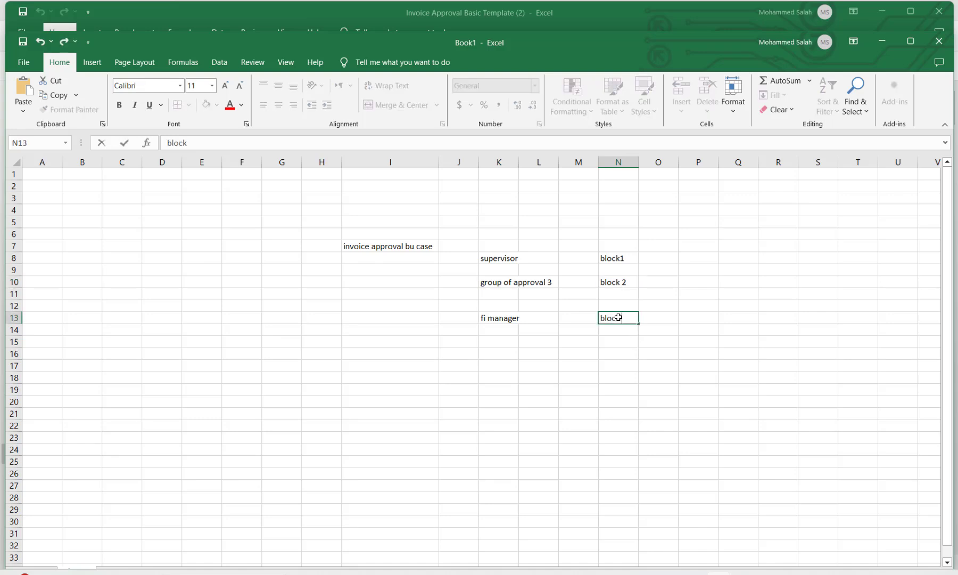
click(610, 342)
key(alt+Tab)
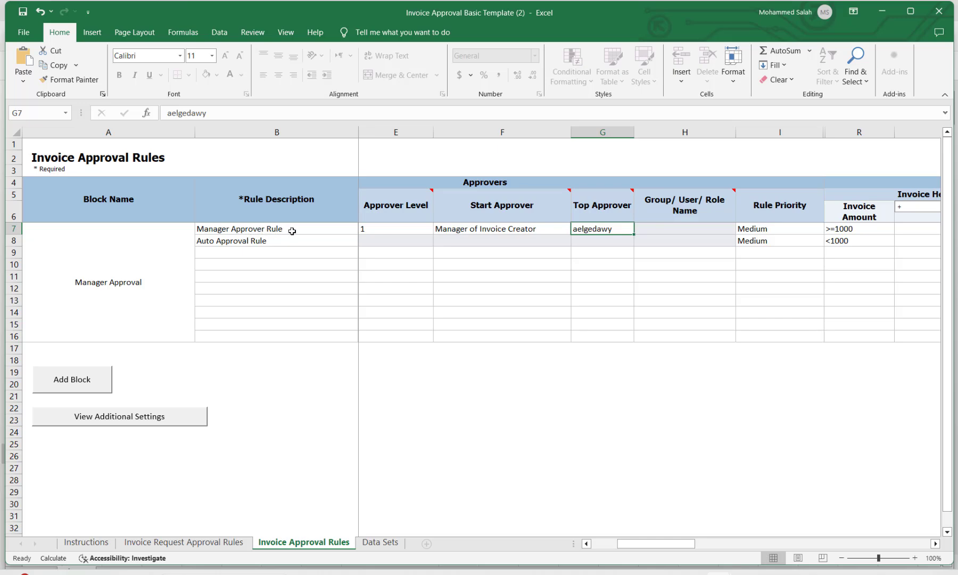
key(alt+Tab)
click(521, 283)
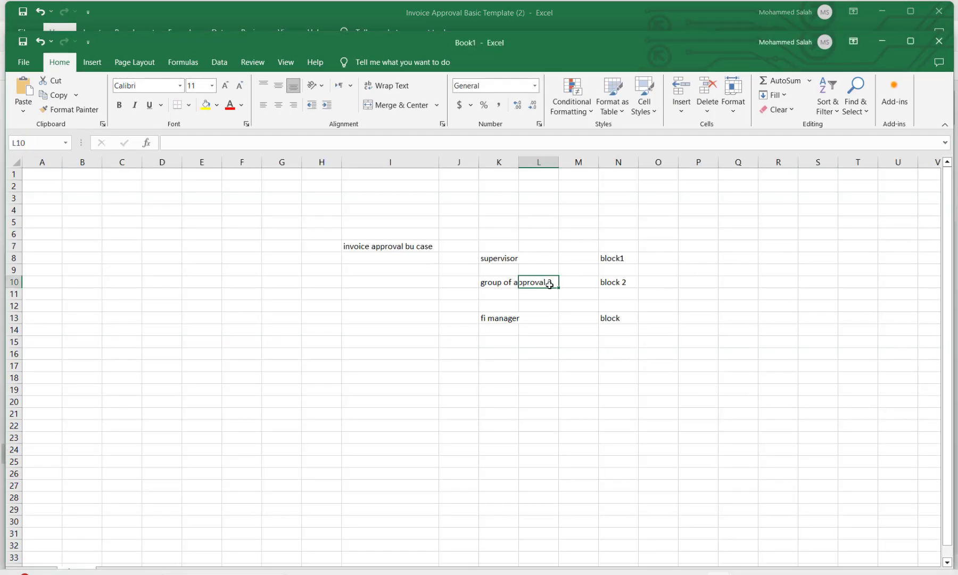
key(alt+Tab)
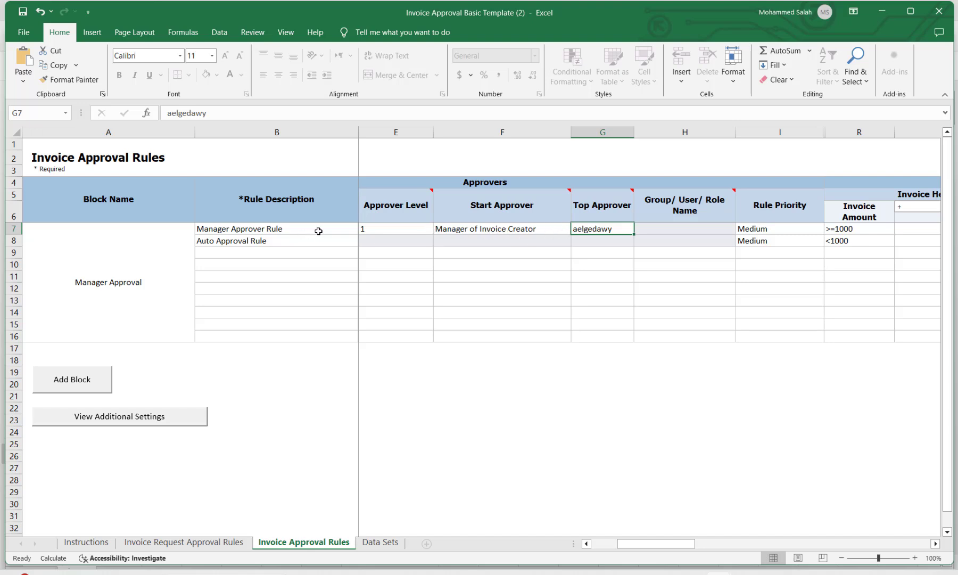
click(339, 231)
click(396, 230)
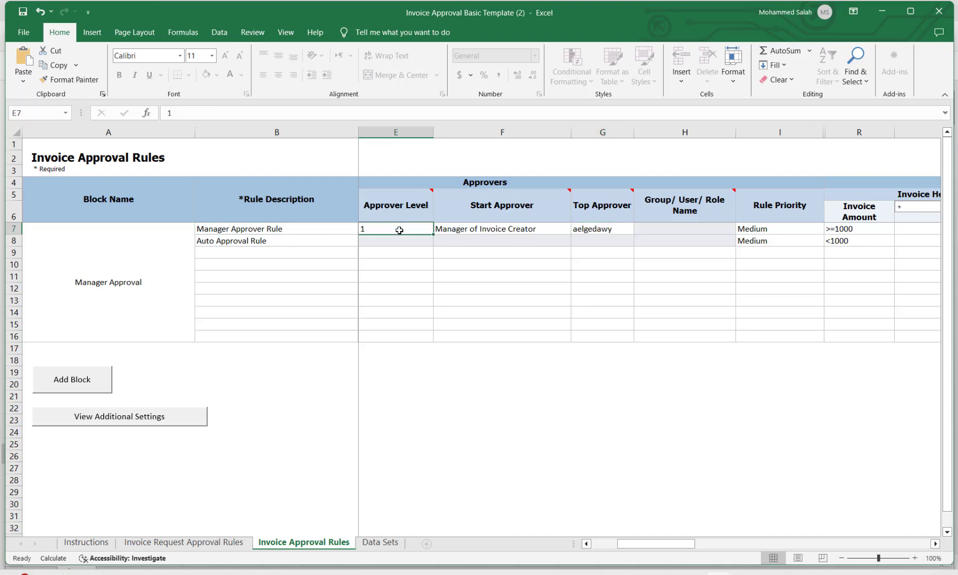
click(511, 231)
click(577, 230)
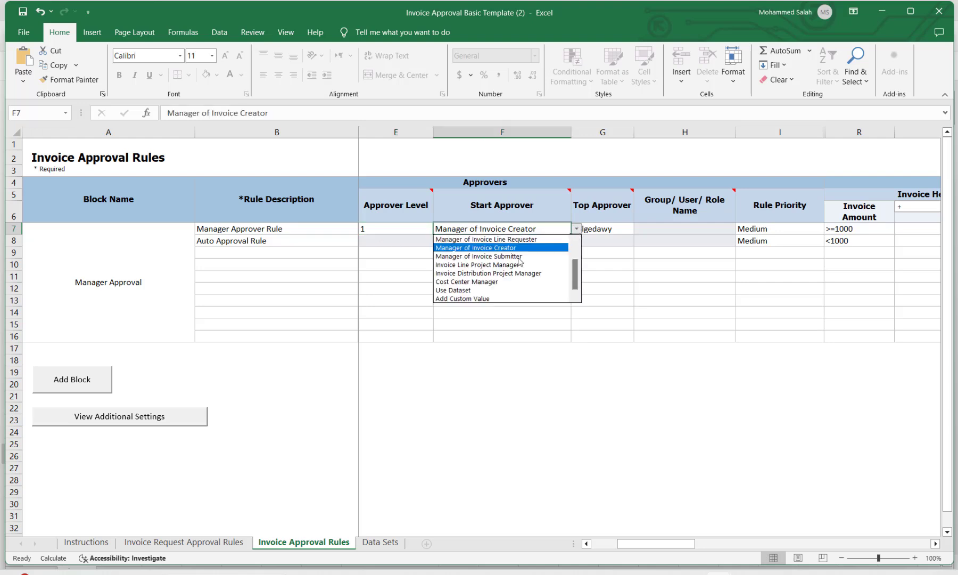
click(611, 230)
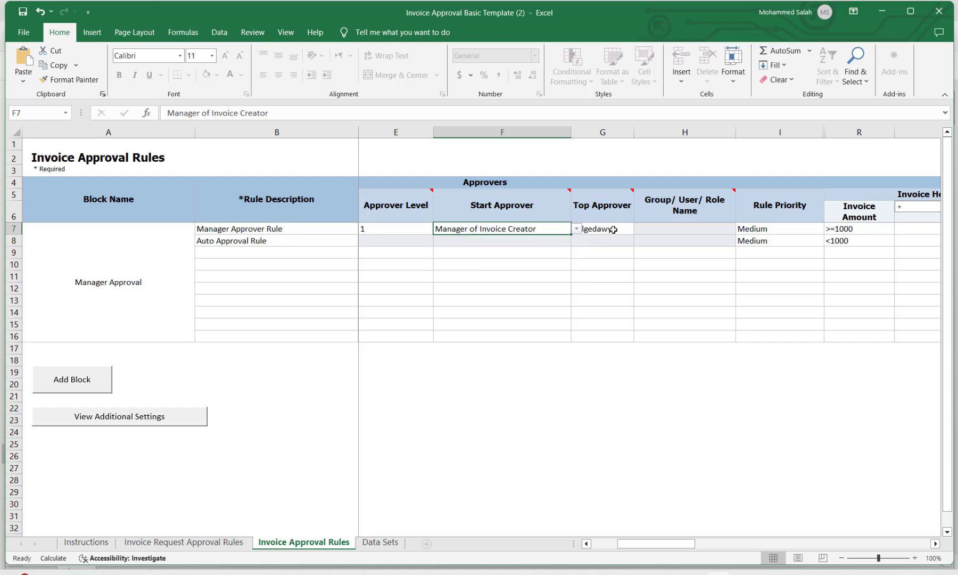
click(342, 230)
click(386, 229)
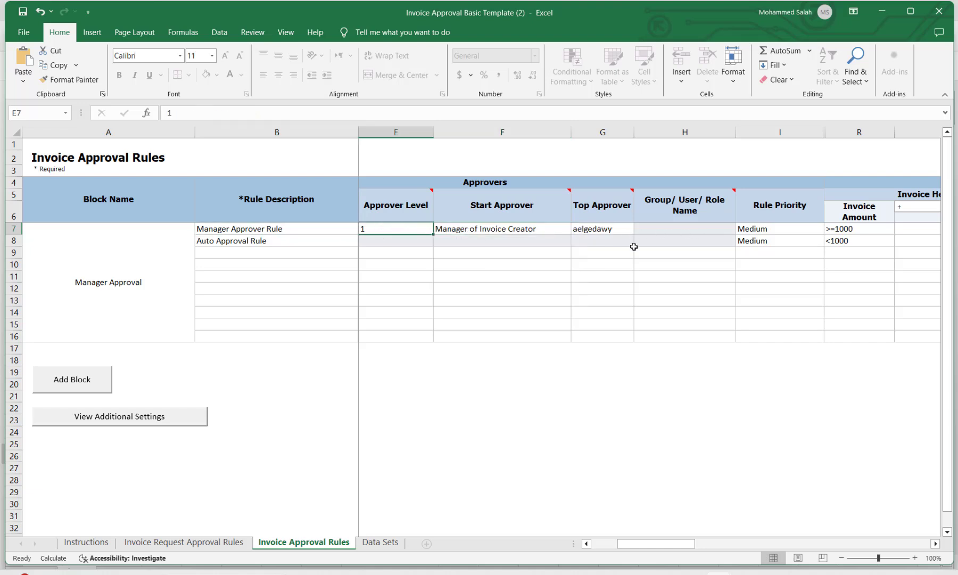
Check C7's routing options and leave it at Supervisory Hierarchy.
drag(642, 543, 578, 541)
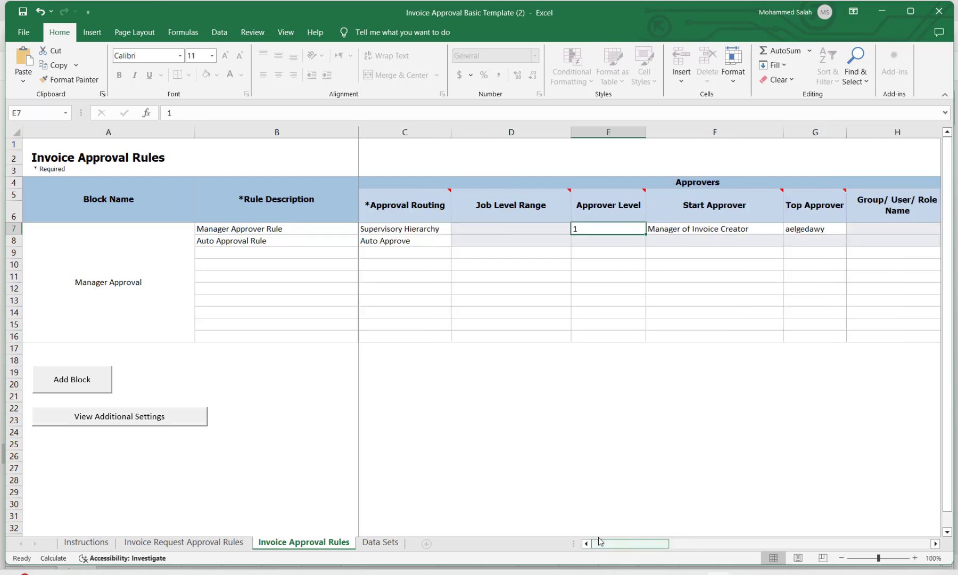
click(444, 232)
click(457, 229)
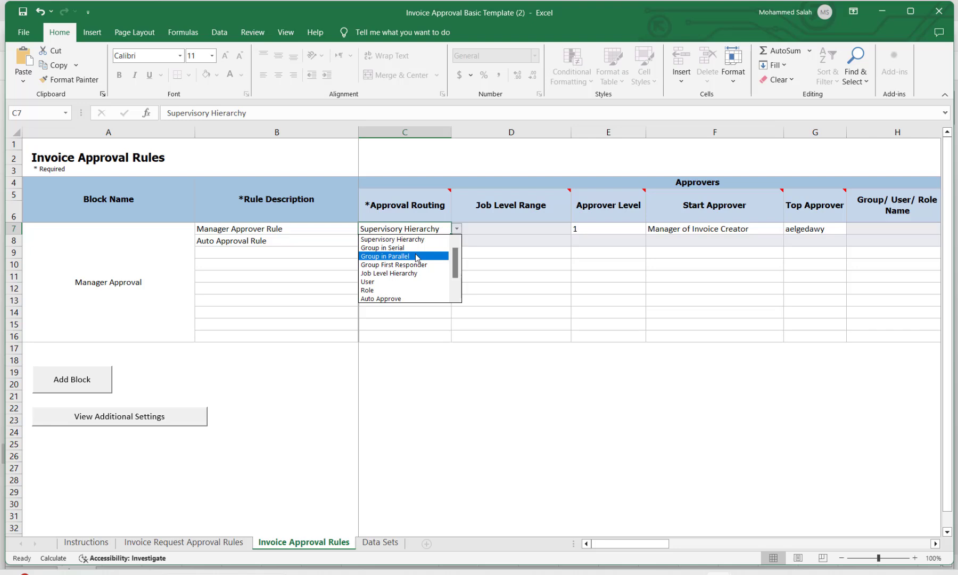
click(396, 389)
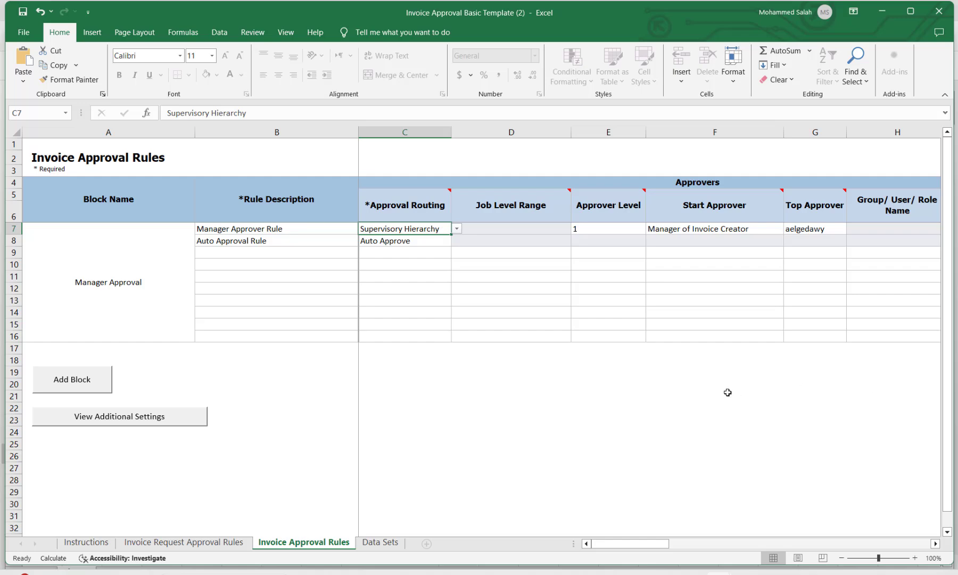
Compare the Book1 notes against C7's routing list, leaving C7 unchanged and ending on Book1.
key(alt+Tab)
click(554, 283)
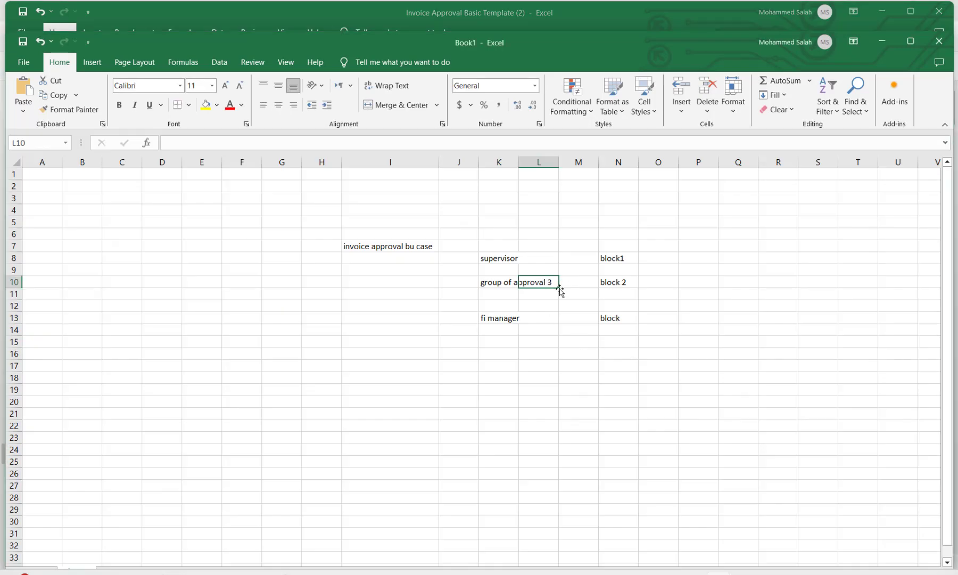
key(alt+Tab)
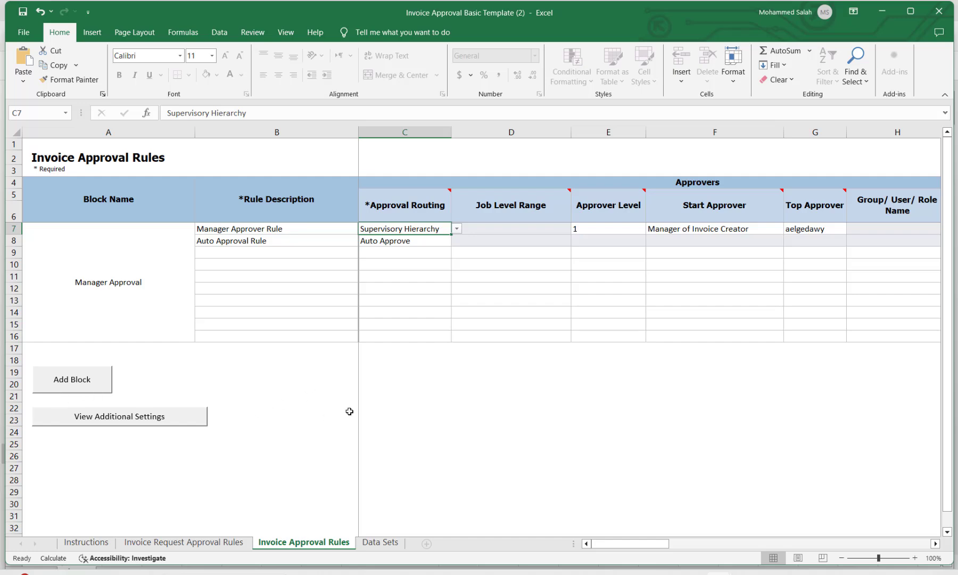
key(alt+Tab)
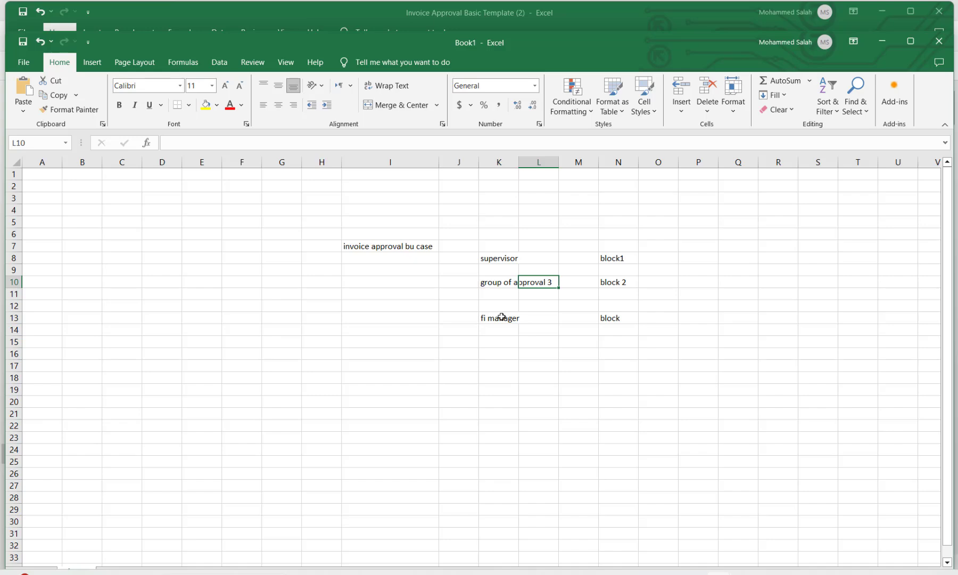
key(alt+Tab)
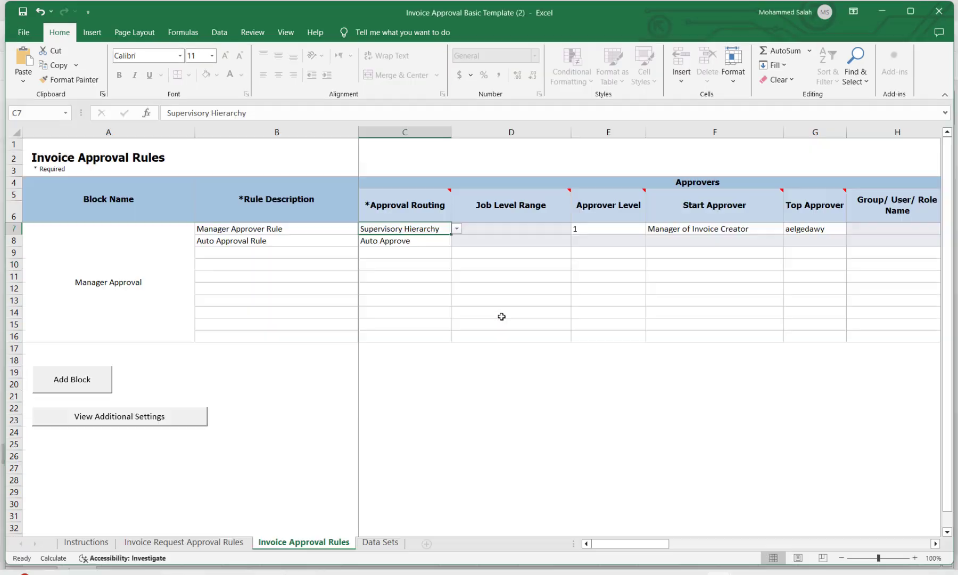
click(457, 228)
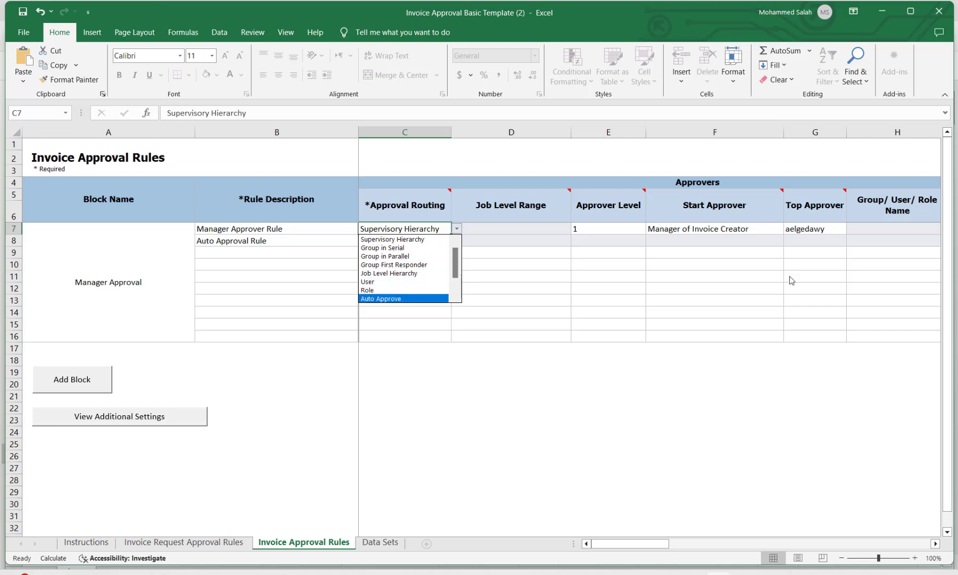
click(872, 227)
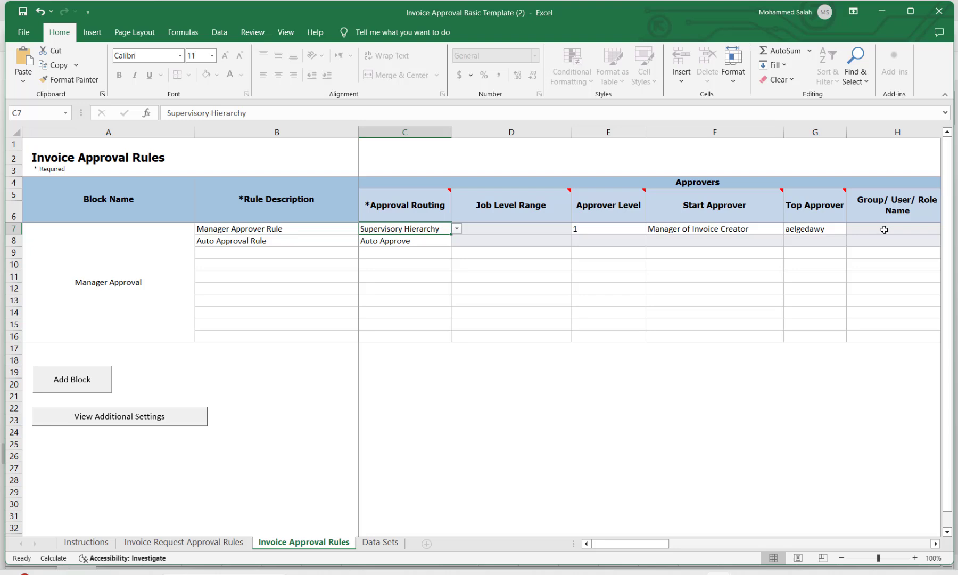
key(alt+Tab)
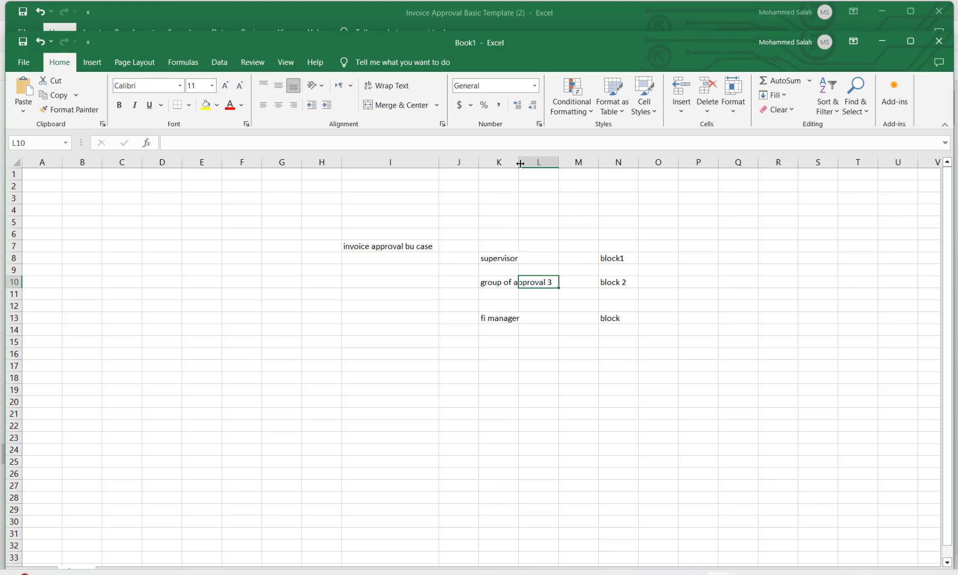
Widen Book1's column K to fit 'group of approval 3' and review the role and block labels.
double_click(518, 162)
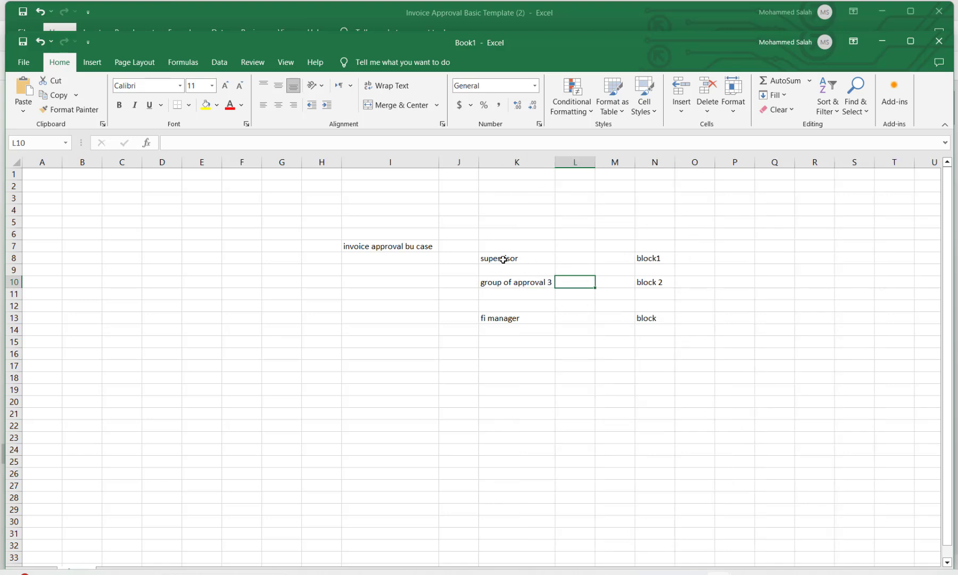
drag(504, 258, 658, 258)
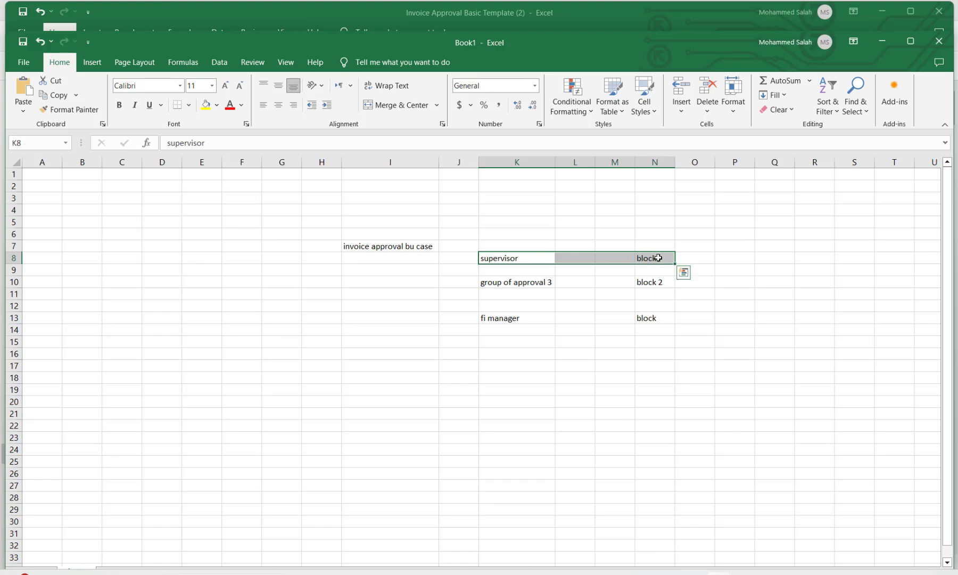
click(523, 284)
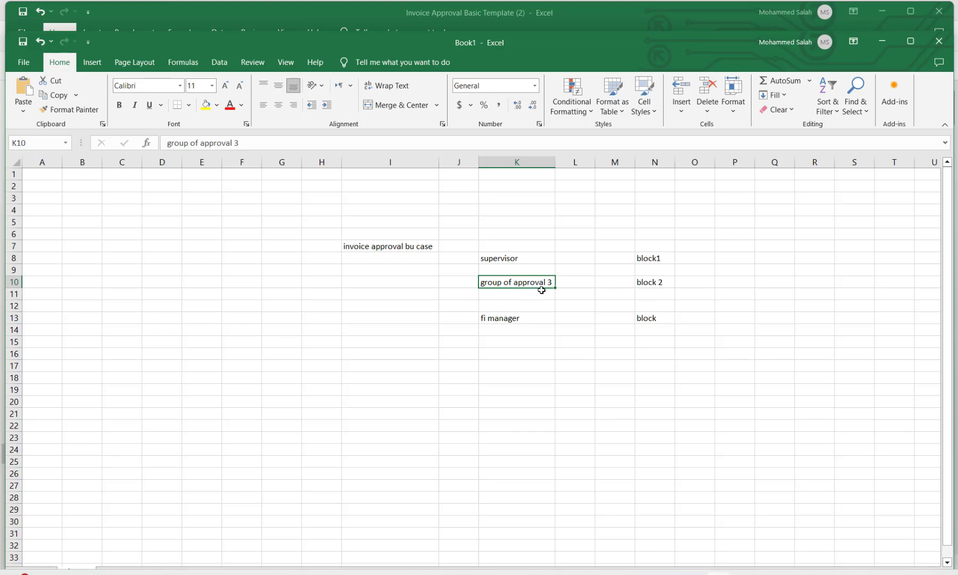
click(653, 284)
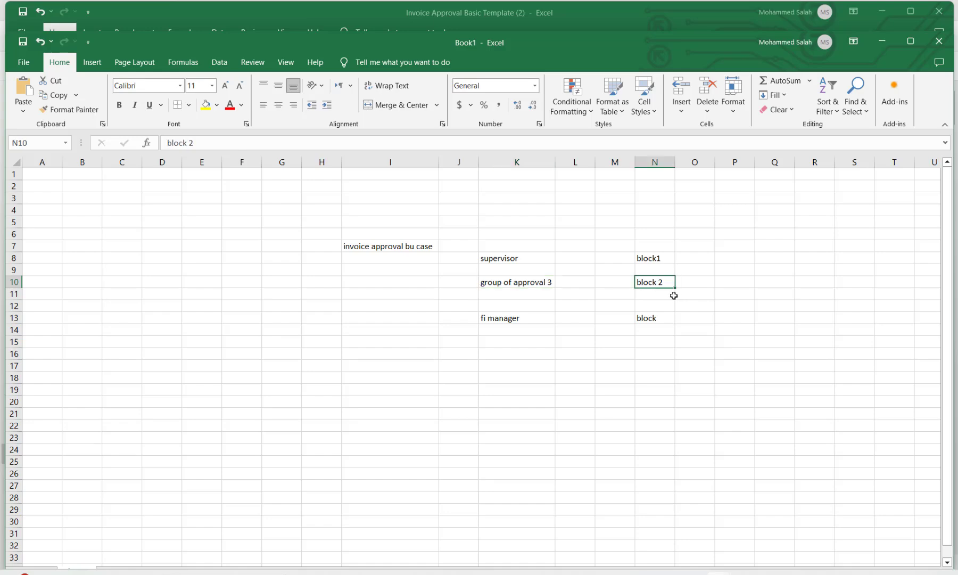
key(alt+Tab)
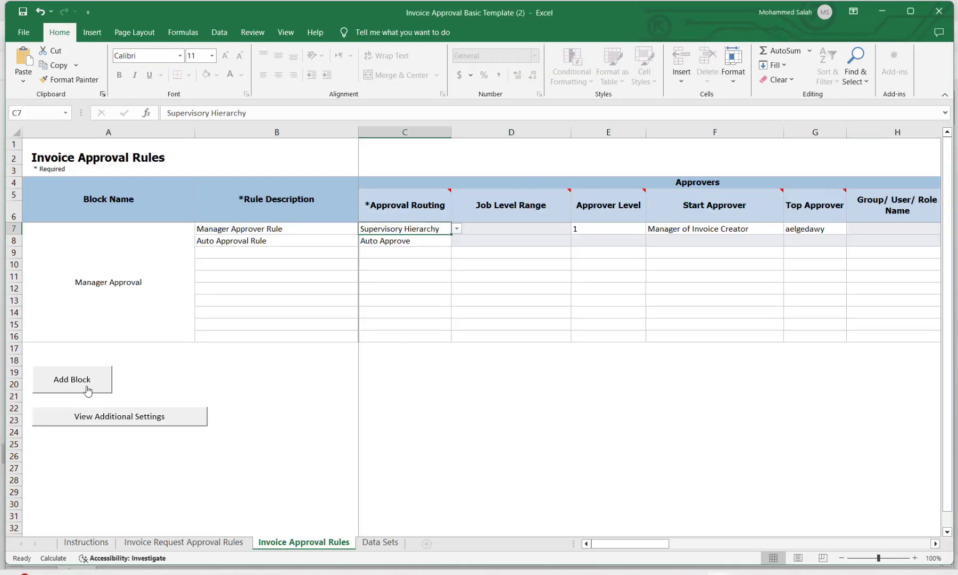
key(alt+Tab)
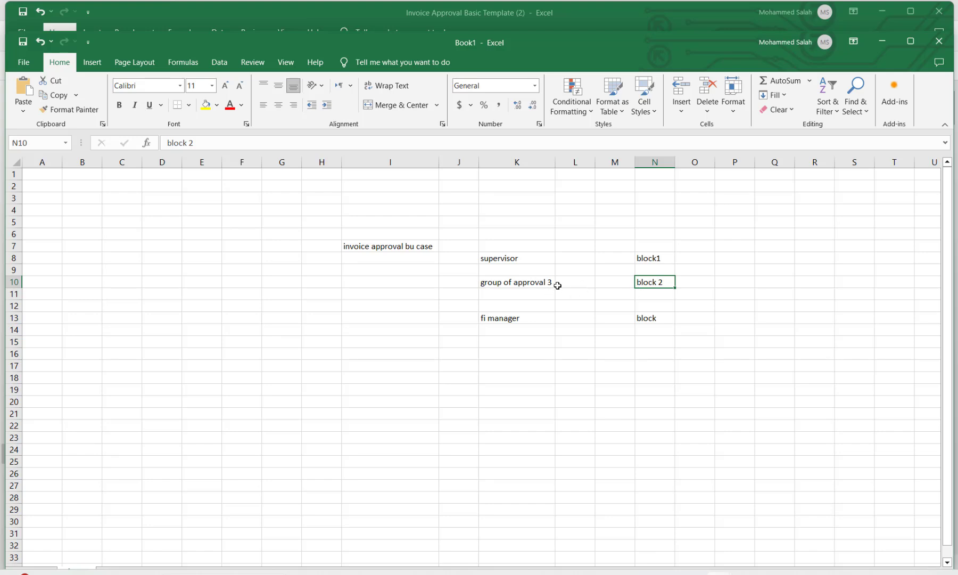
click(519, 321)
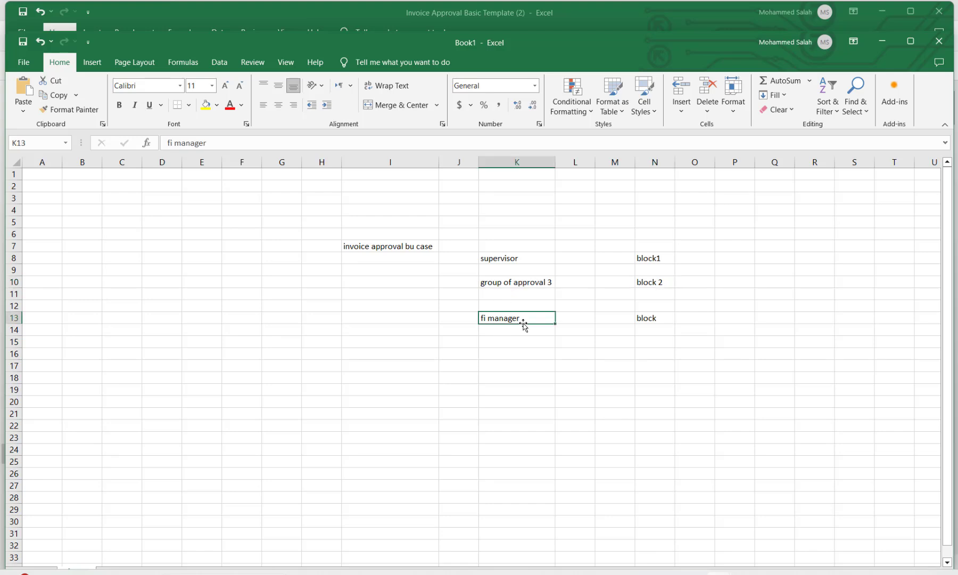
key(alt)
click(643, 320)
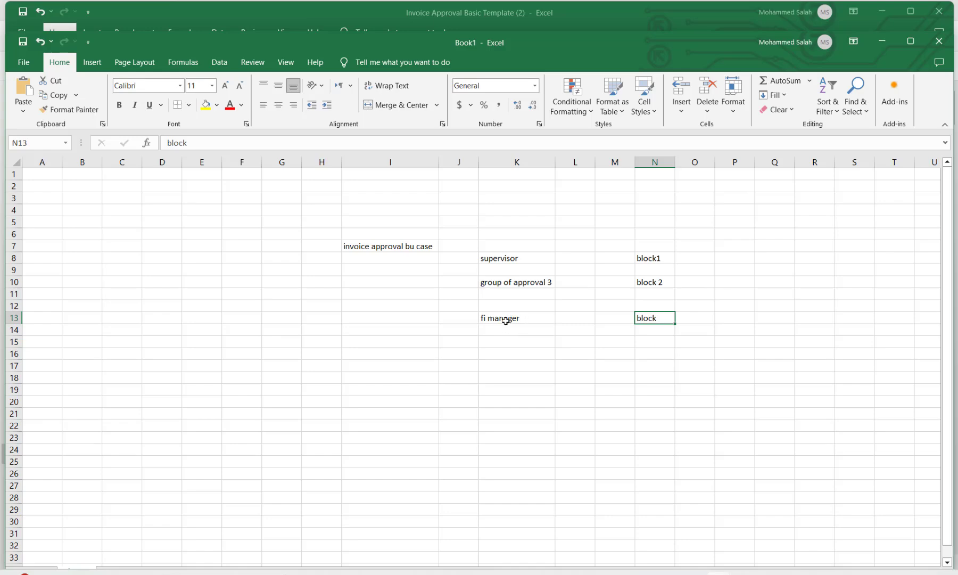
Return to the template and step through the Manager Approver and Auto Approval rule rows.
key(alt+Tab)
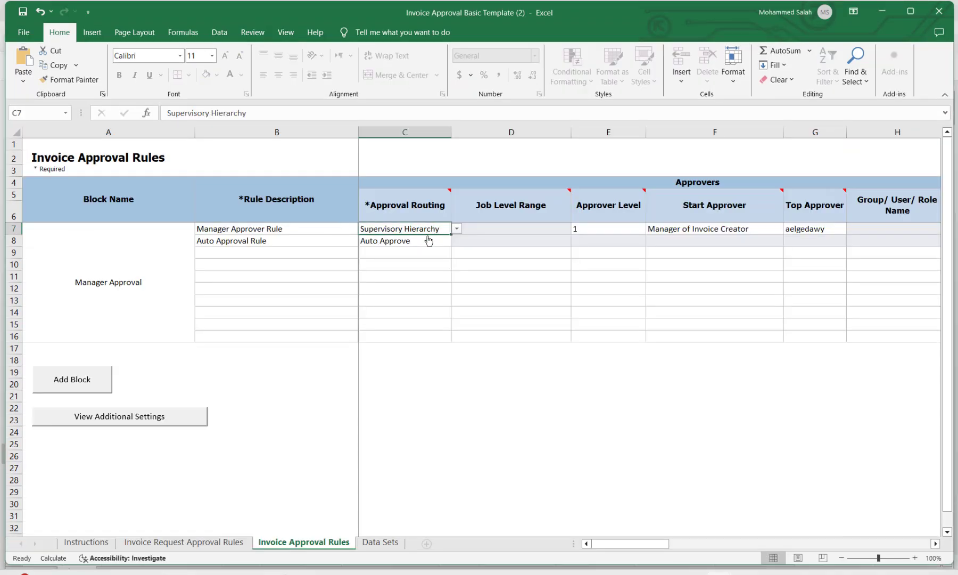
key(alt+Tab)
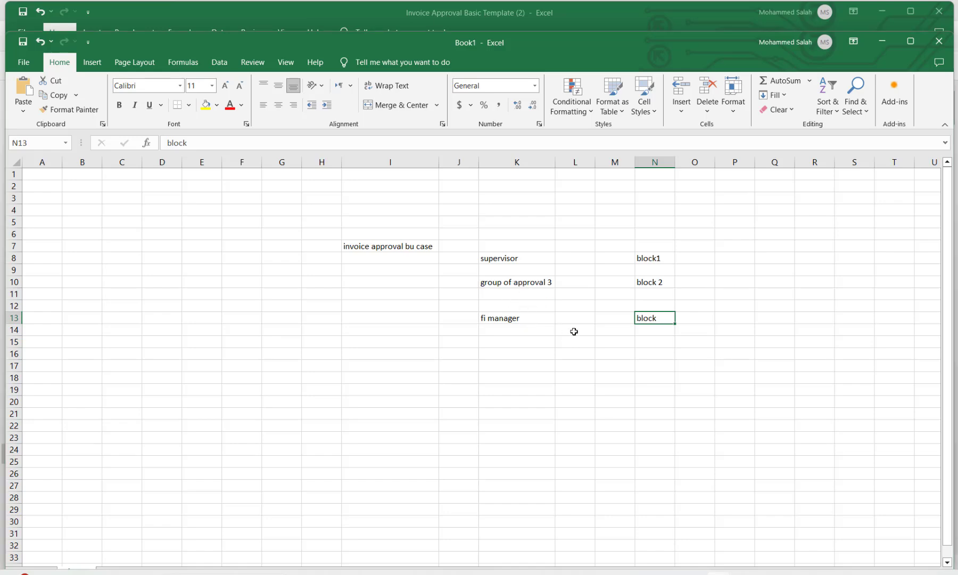
key(alt+Tab)
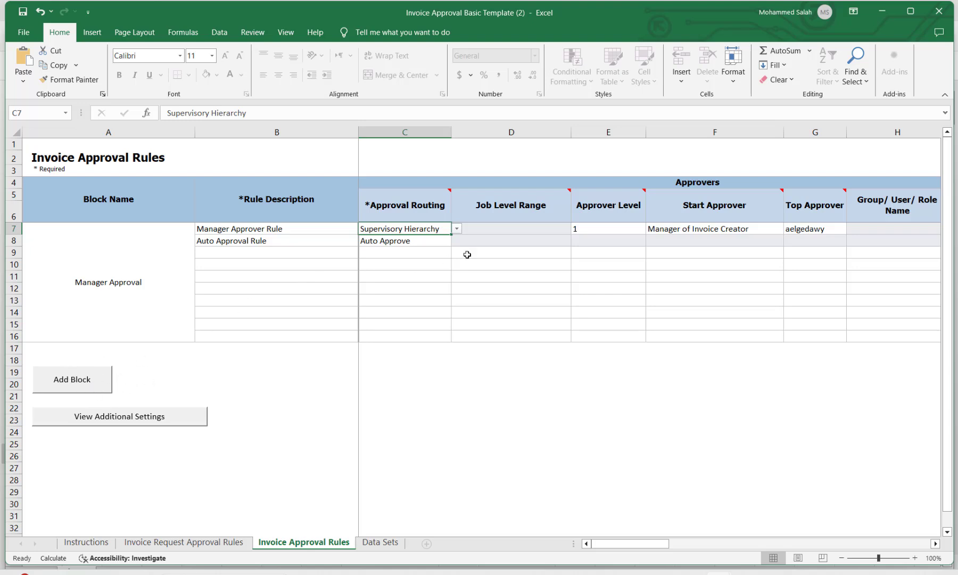
click(297, 230)
key(Tab)
key(Tab)
key(Tab)
key(Tab)
key(Tab)
key(Tab)
key(Tab)
key(Tab)
key(Tab)
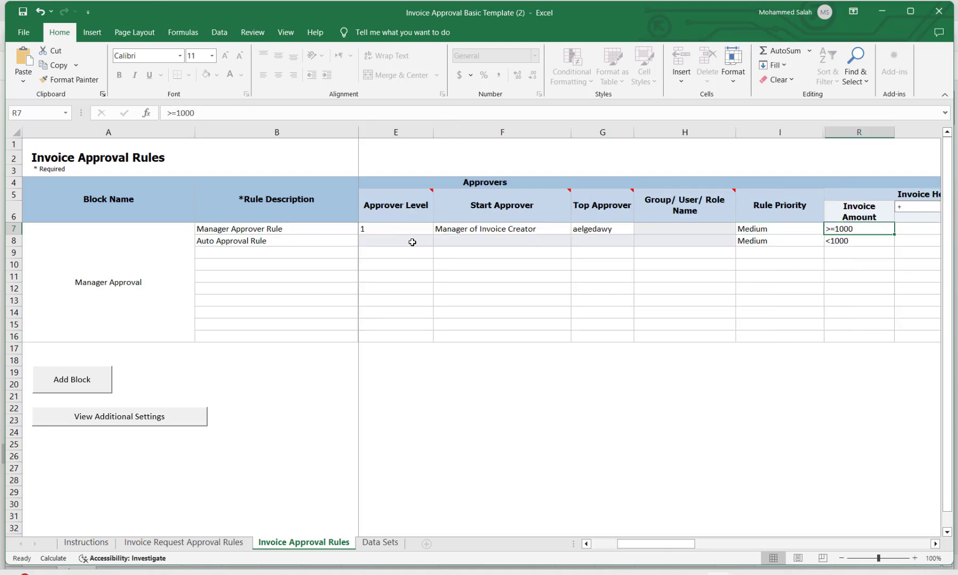
click(283, 242)
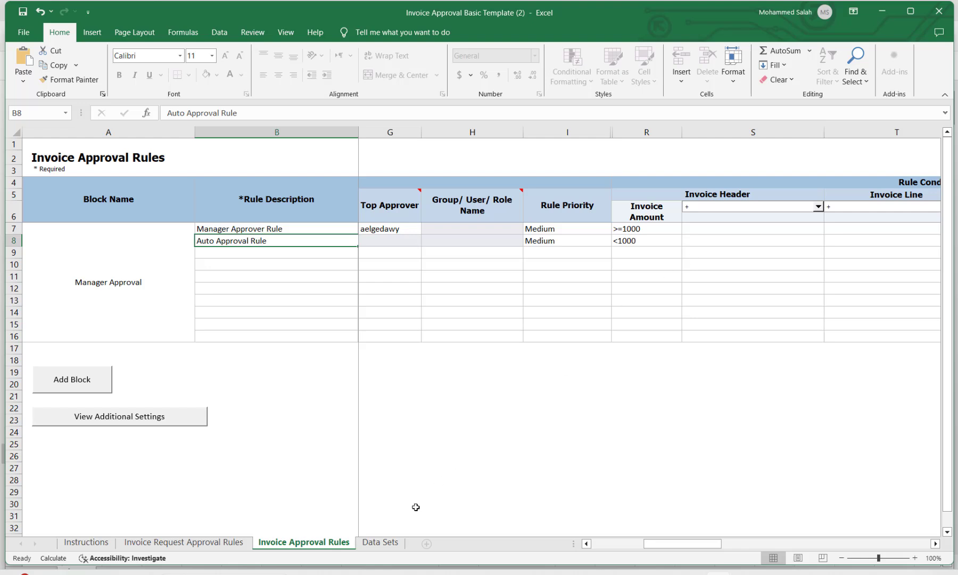
Open the Invoice Request Approval Rules sheet and autofit its columns around rows 7-12.
click(233, 542)
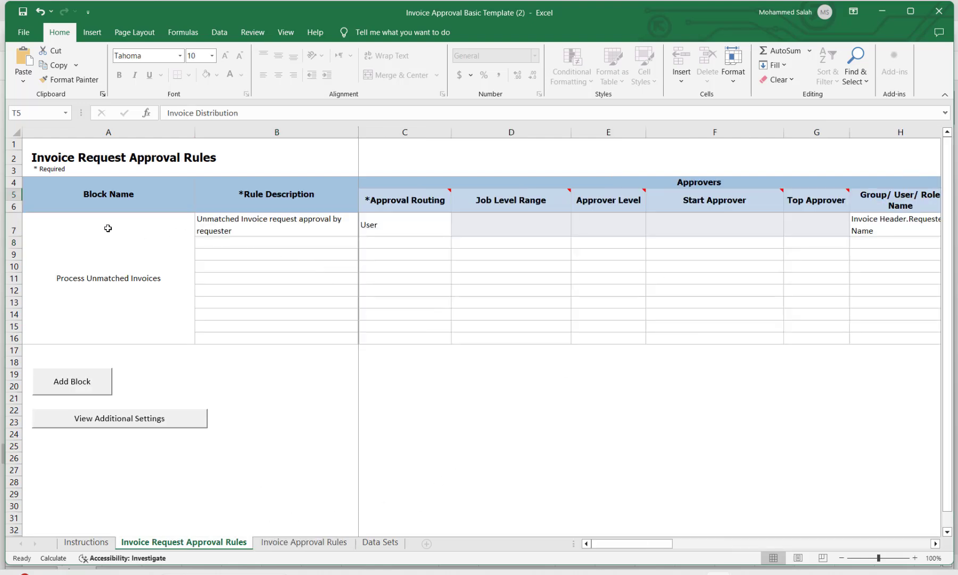
drag(17, 223, 36, 271)
click(325, 220)
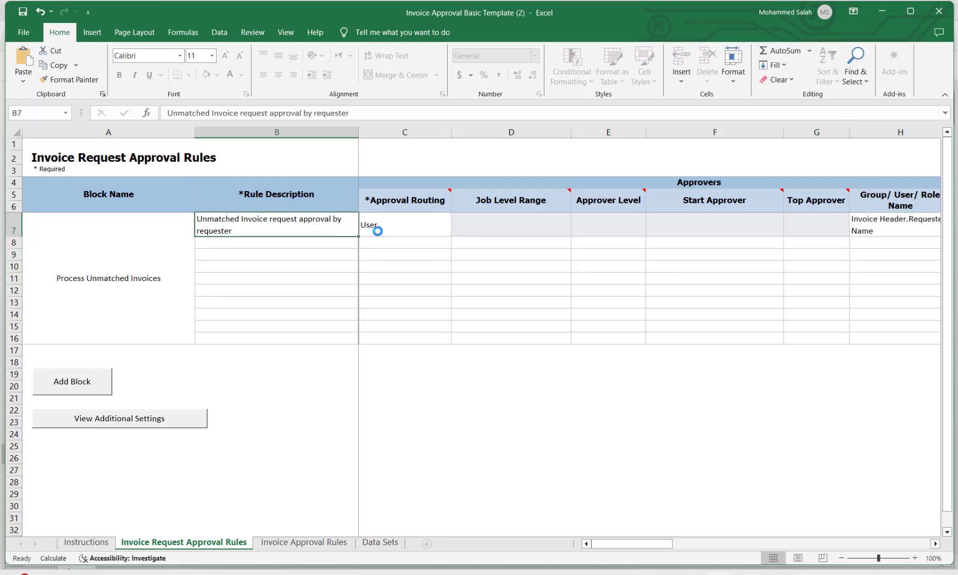
double_click(431, 229)
click(478, 327)
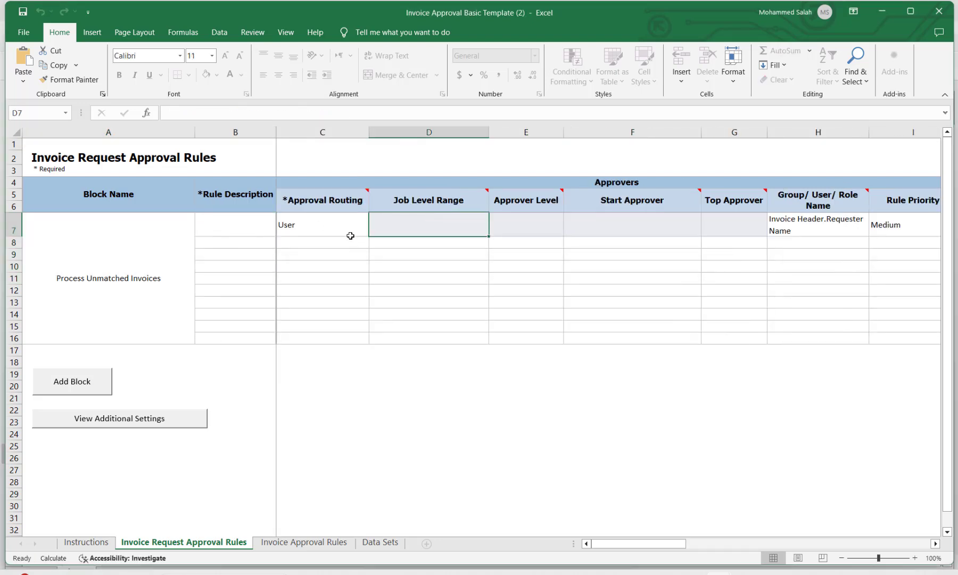
Delete the sample User routing, Invoice Header.Requester Name group and Medium priority from row 7.
key(Left)
key(Delete)
click(800, 228)
key(Delete)
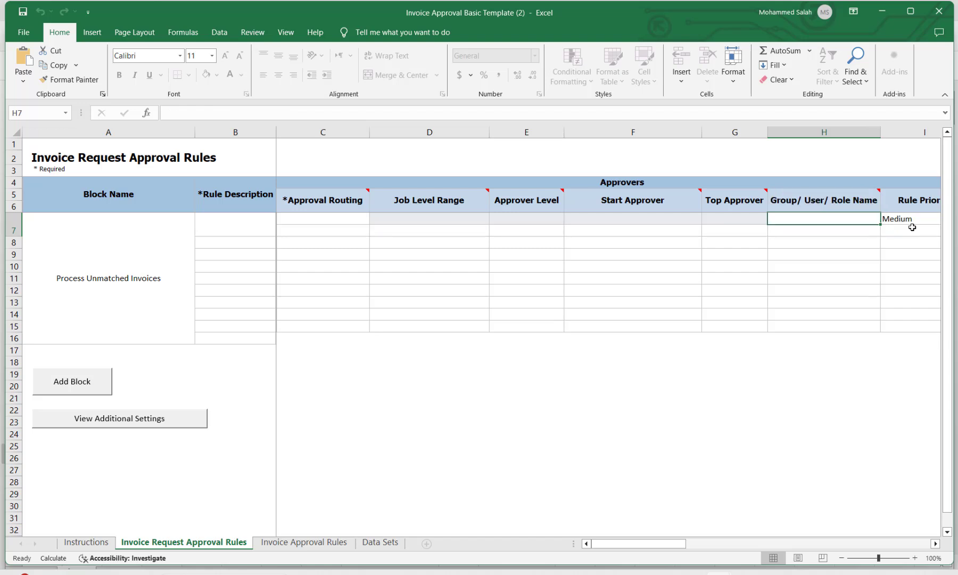
click(912, 228)
key(Delete)
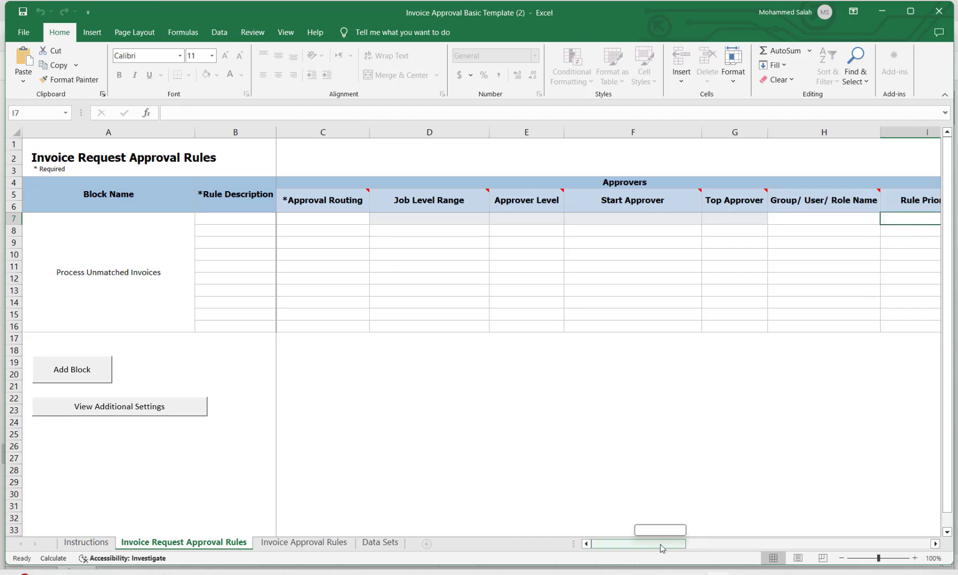
drag(661, 548, 658, 524)
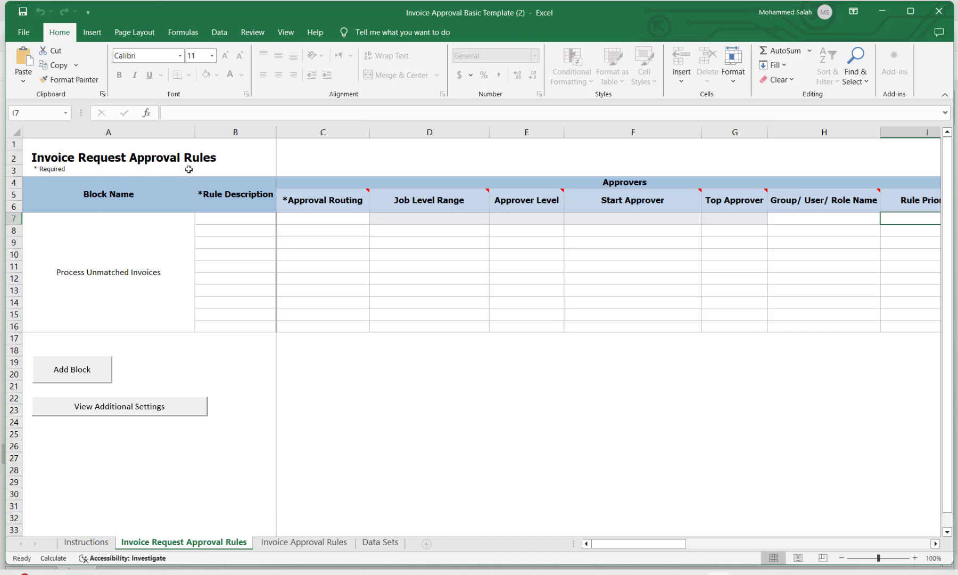
click(303, 542)
Look over the Data Sets and both rules sheets, then scroll to the top of Instructions.
click(381, 543)
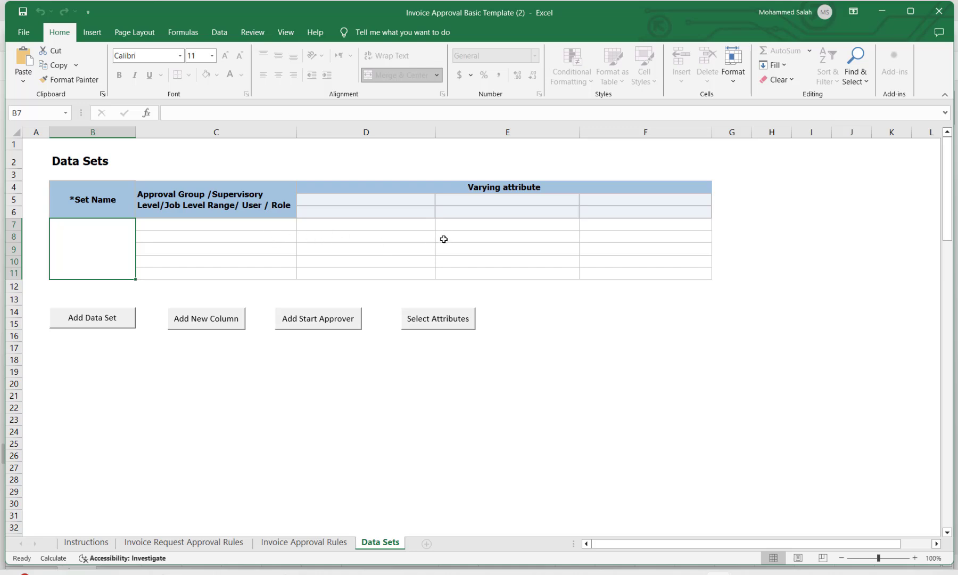
click(208, 543)
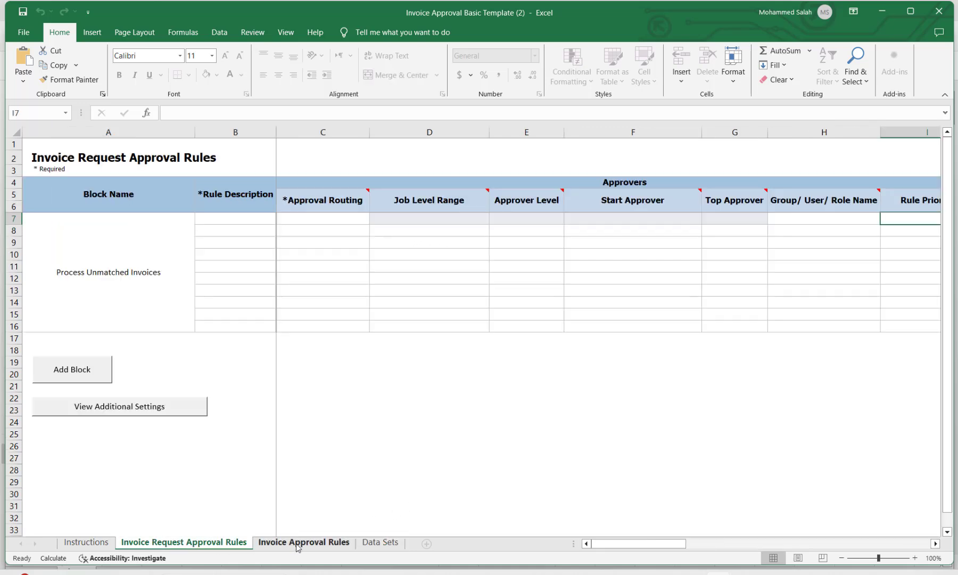
click(300, 543)
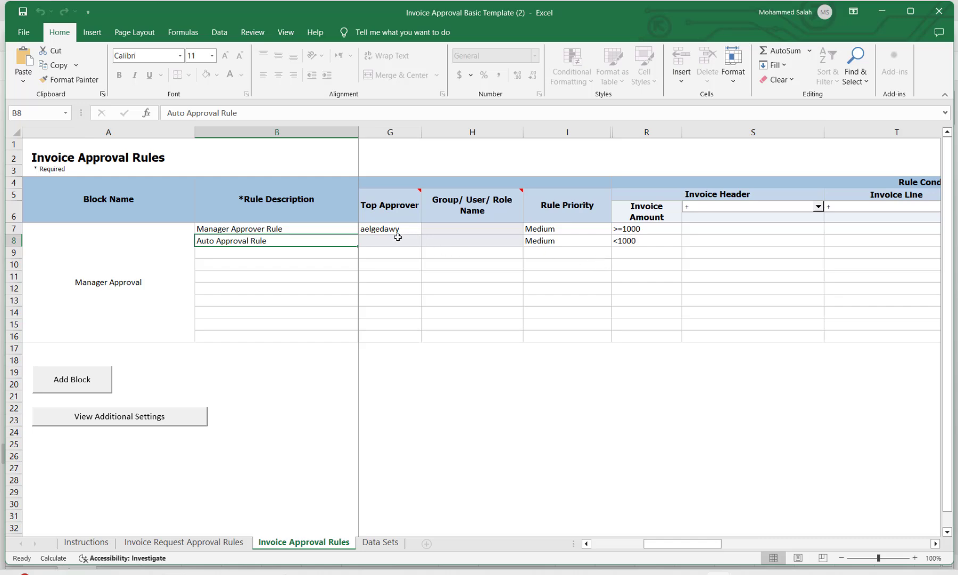
click(637, 547)
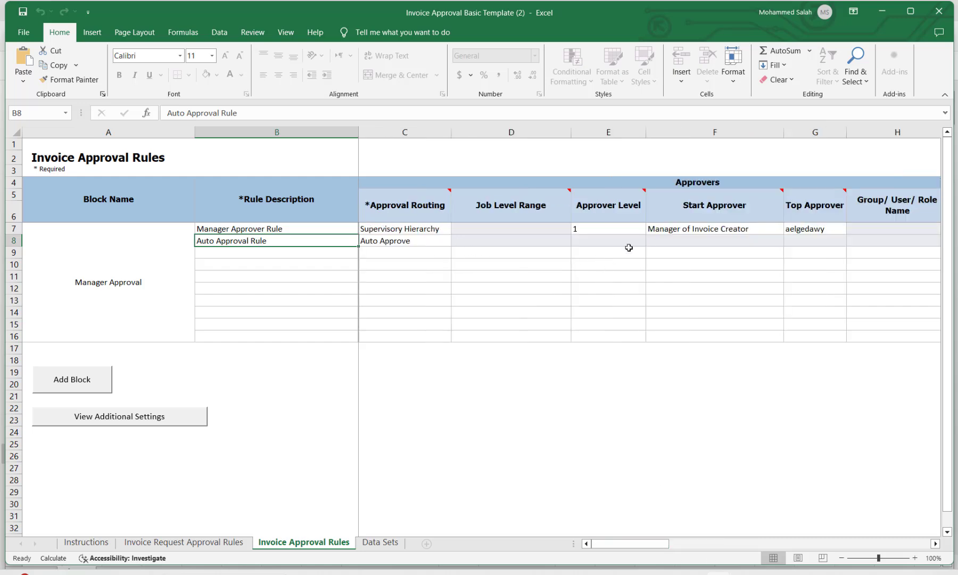
click(104, 547)
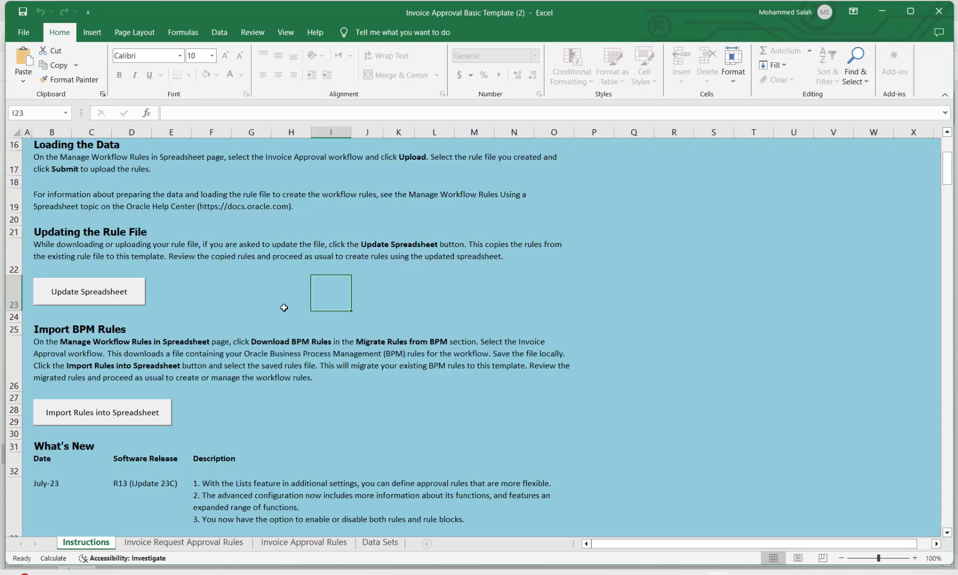
scroll(257, 306, up, 2)
scroll(257, 306, up, 3)
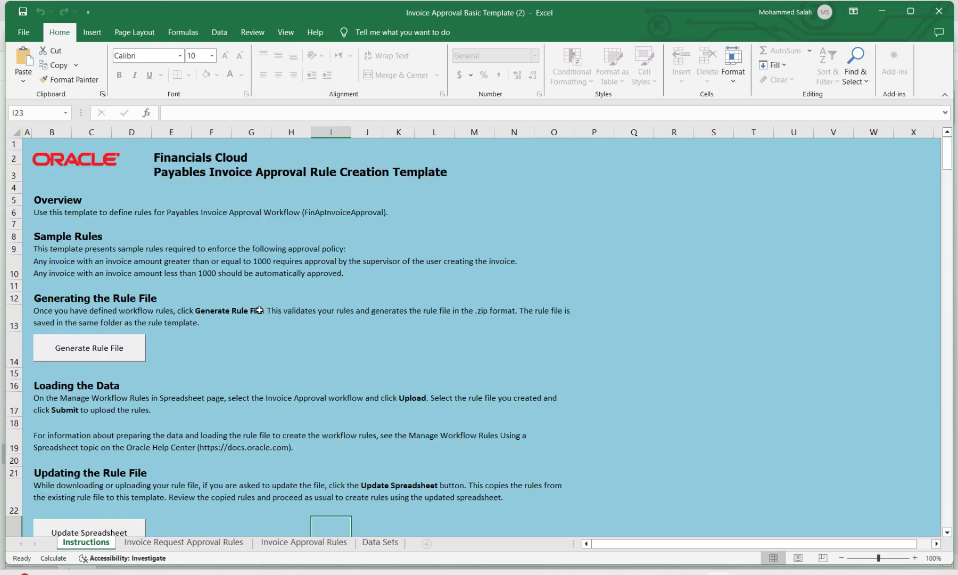
Run Generate Rule File, retrying after the error, to save INVOICAPPROVAL1.zip in Downloads.
click(115, 353)
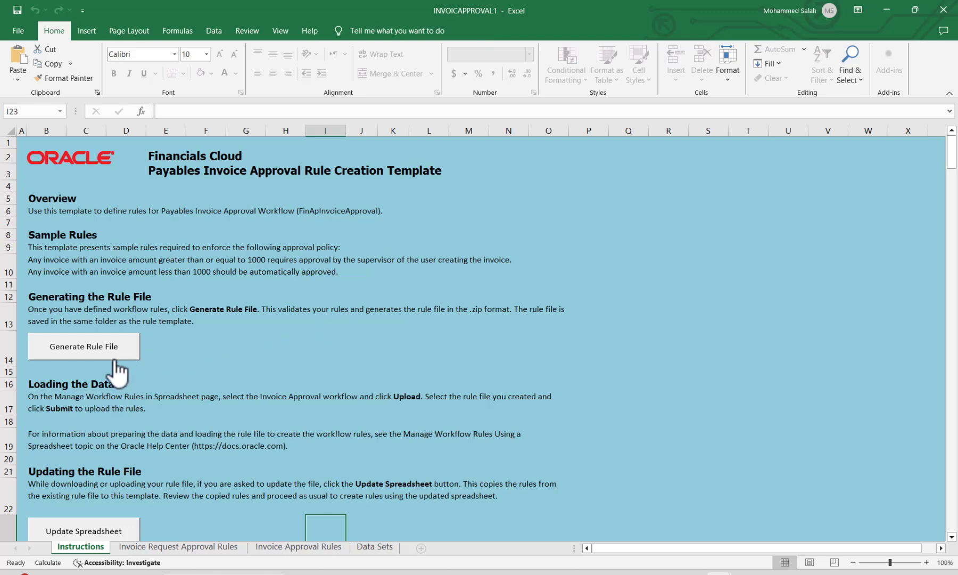
click(99, 351)
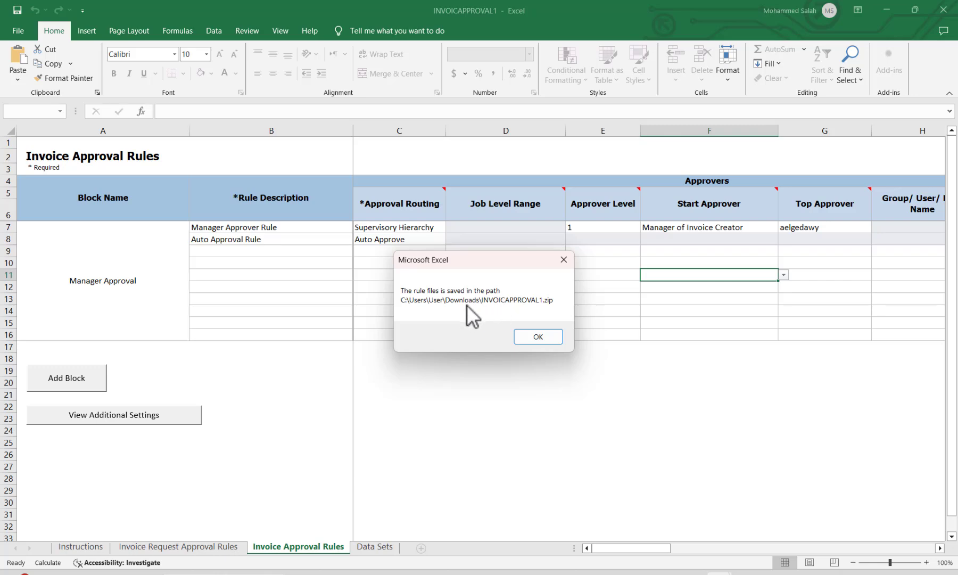
click(536, 336)
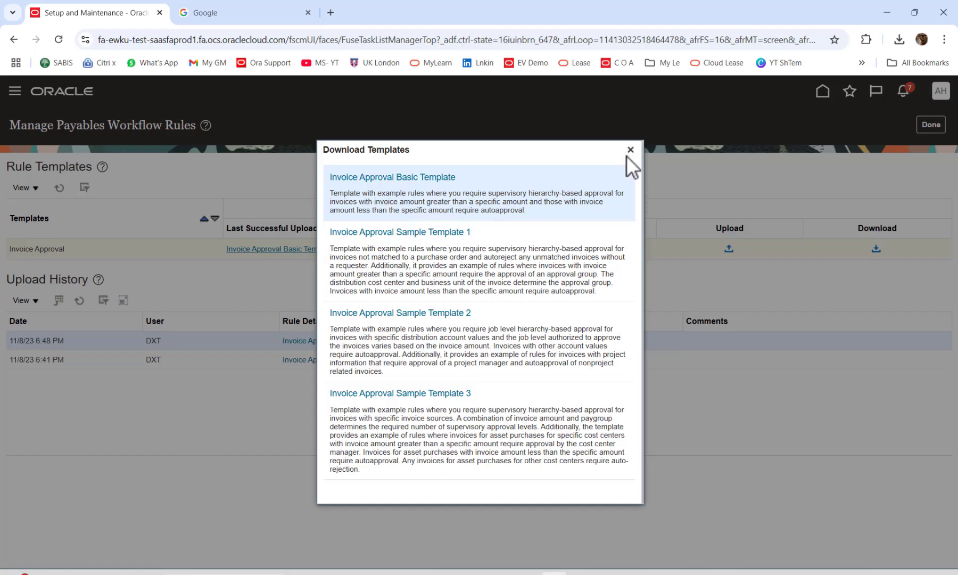
Dismiss the template downloads list, reload the page and open Invoice Approval's Upload File dialog.
click(629, 152)
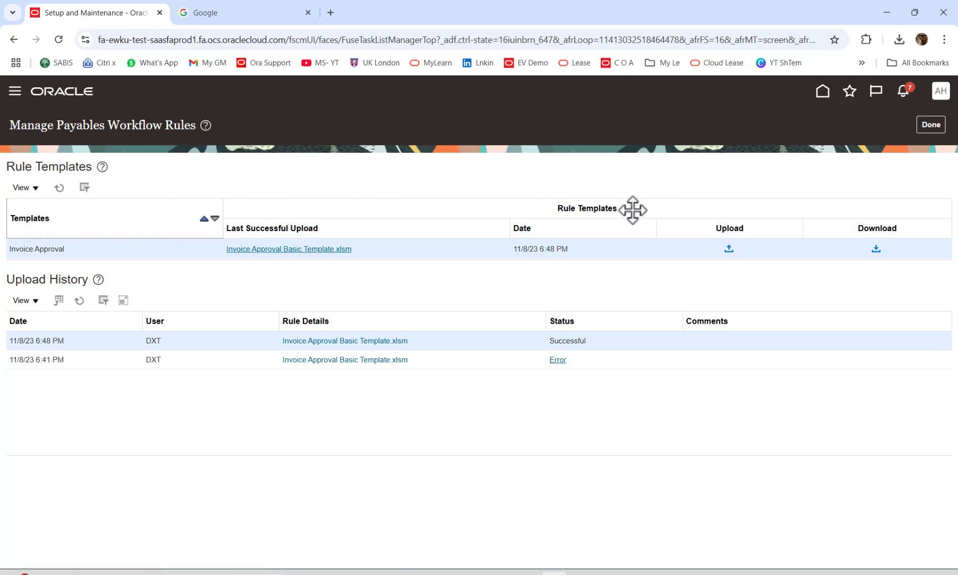
click(729, 249)
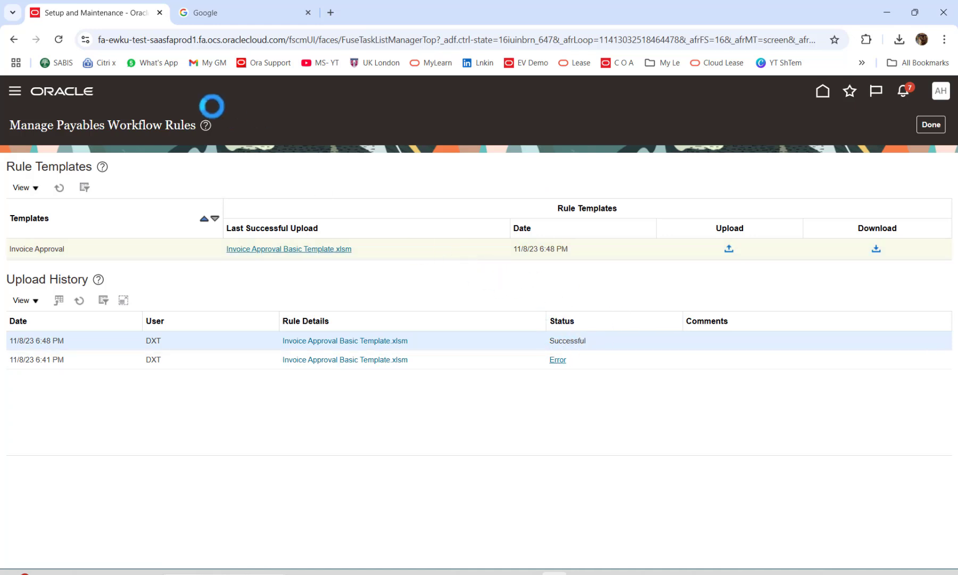
click(58, 39)
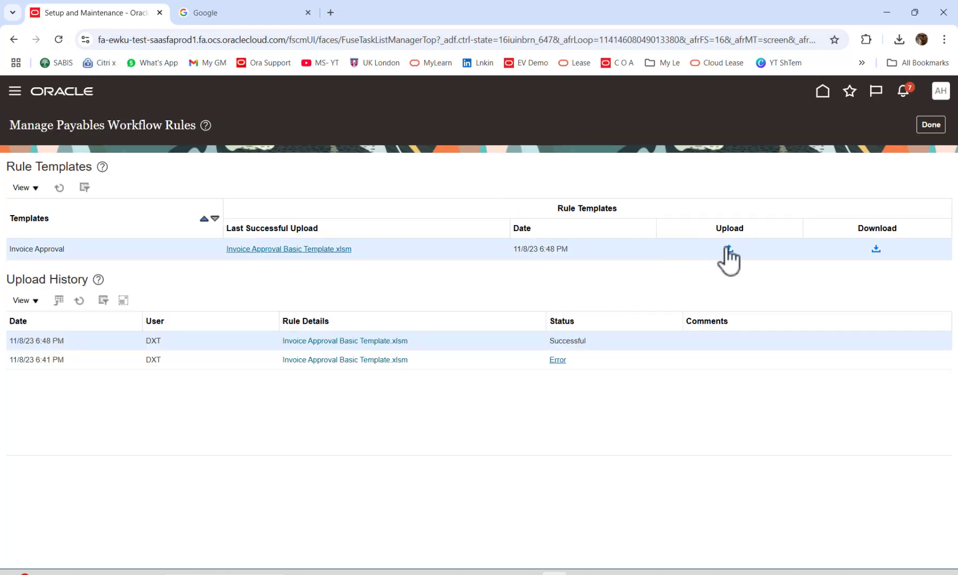
click(727, 249)
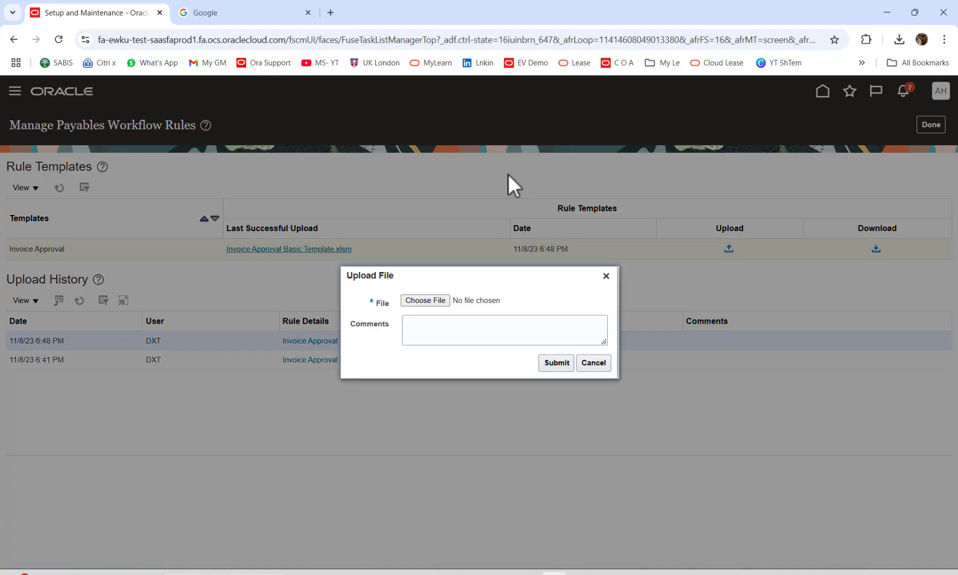
Upload INVOICAPPROVAL1 from Downloads as the Invoice Approval rule file, accepting the override warning.
click(437, 301)
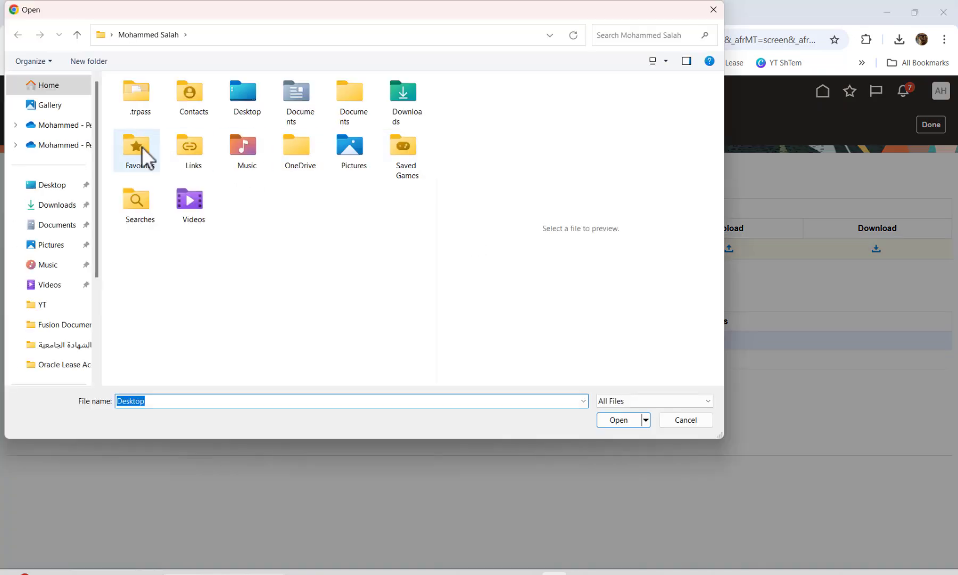
click(53, 206)
click(158, 113)
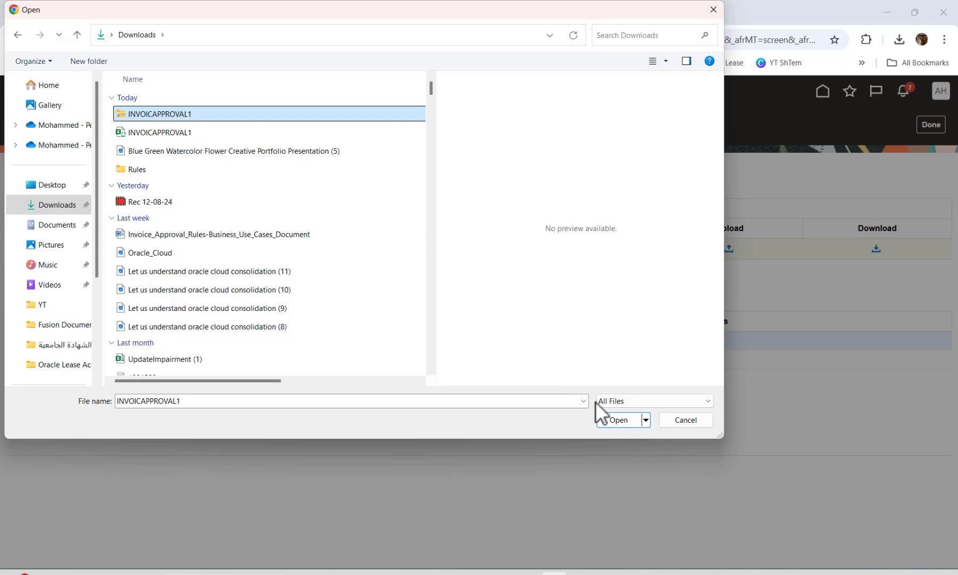
click(609, 420)
click(554, 366)
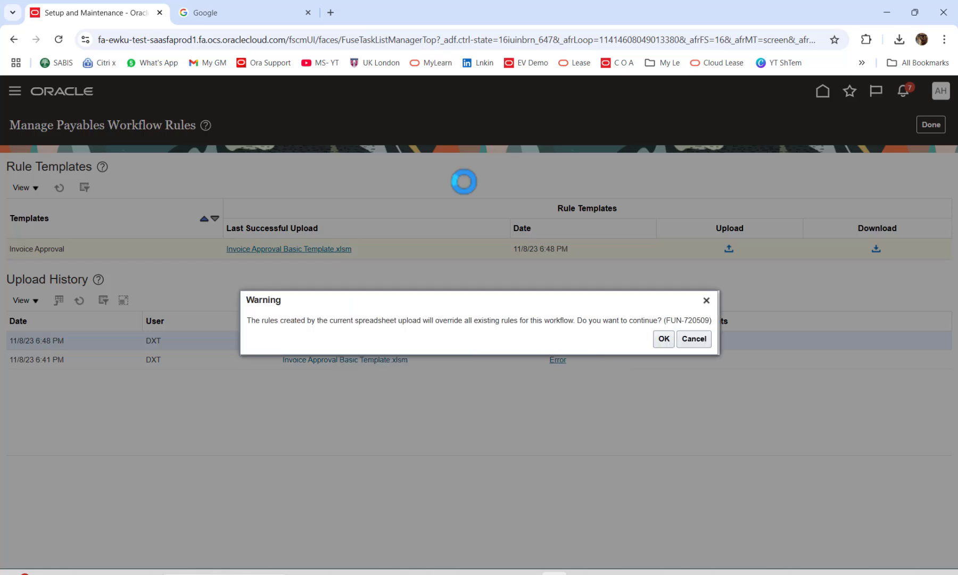
click(655, 341)
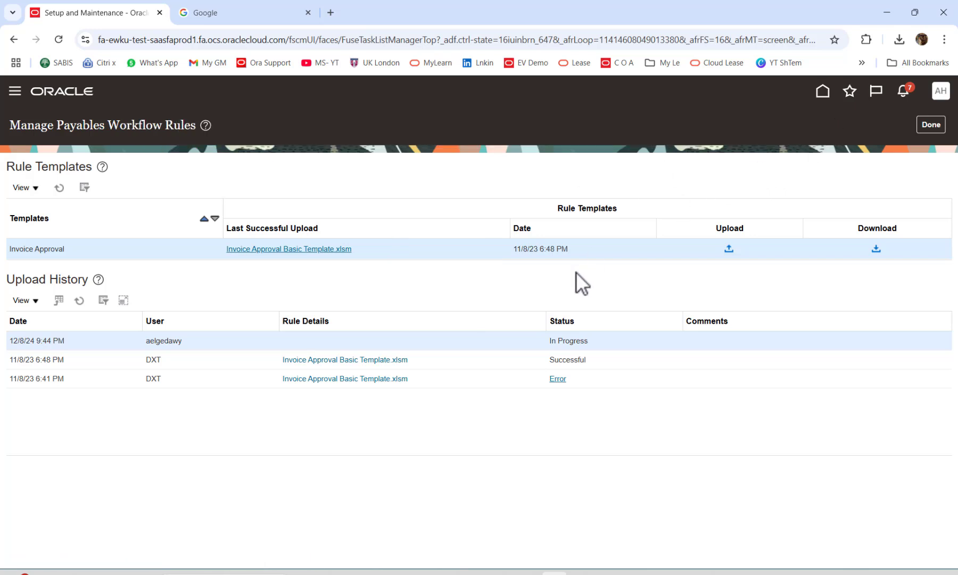
Refresh Upload History until the INVOICAPPROVAL1.xlsm upload changes from In Progress to Successful.
click(77, 301)
click(78, 300)
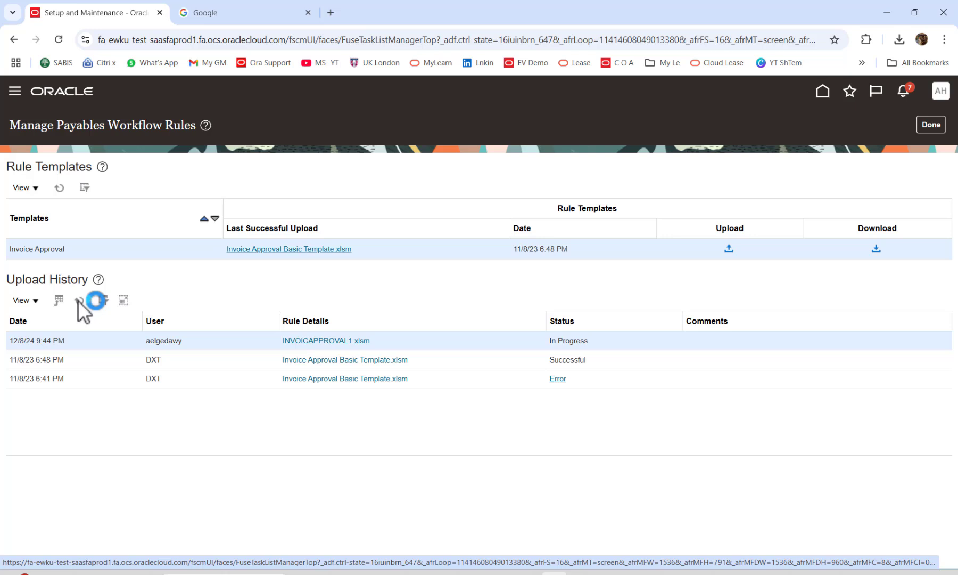
click(78, 301)
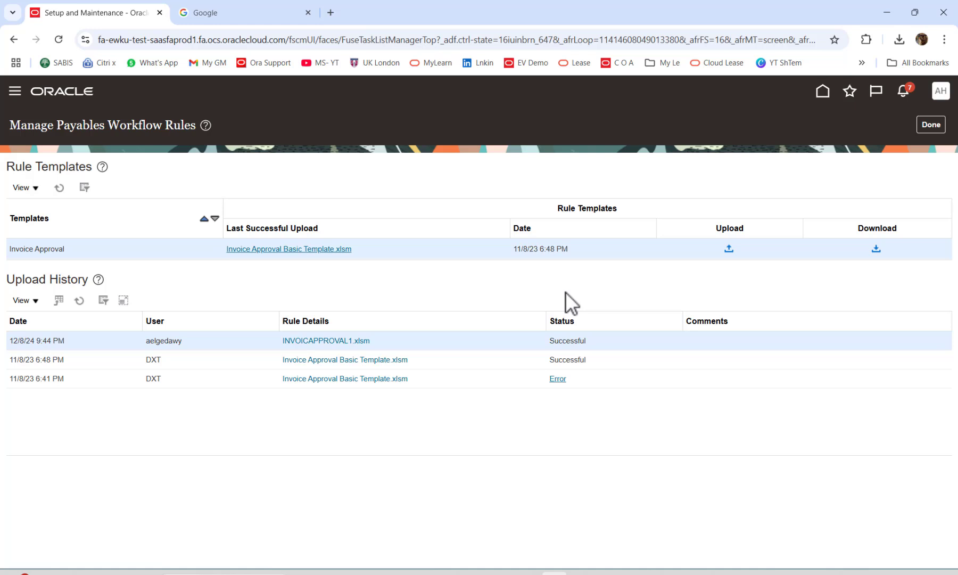
Go from the workflow rules back home into the Payables Invoices work area and start Create Invoice.
click(931, 126)
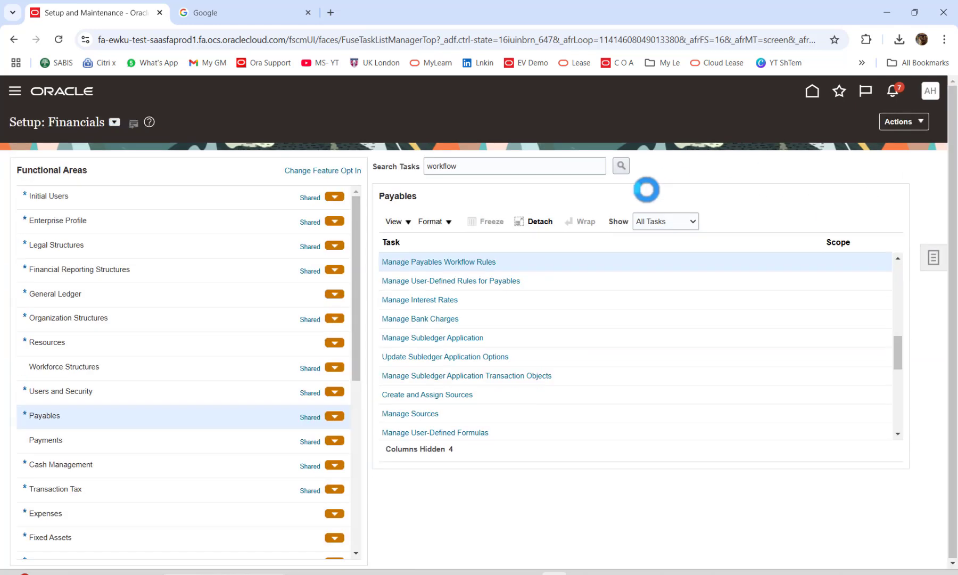
click(813, 94)
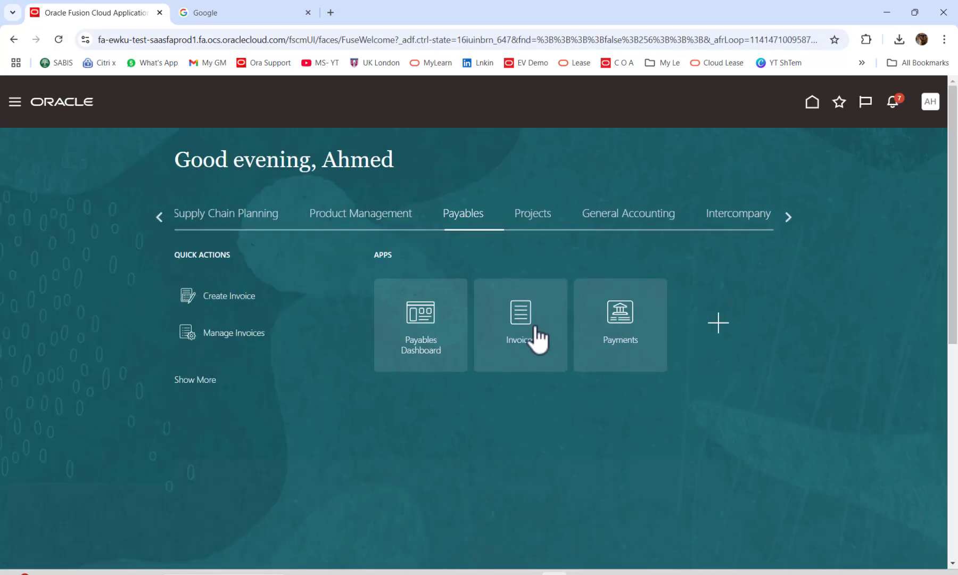
click(533, 329)
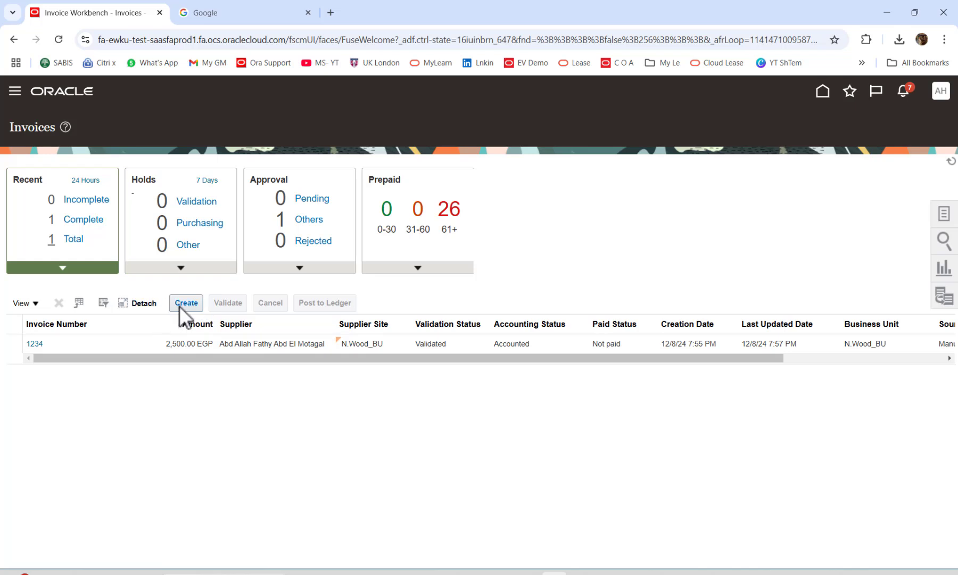
click(181, 306)
Set business unit N.Wood_BU and choose the first supplier matching 'AB'.
click(58, 37)
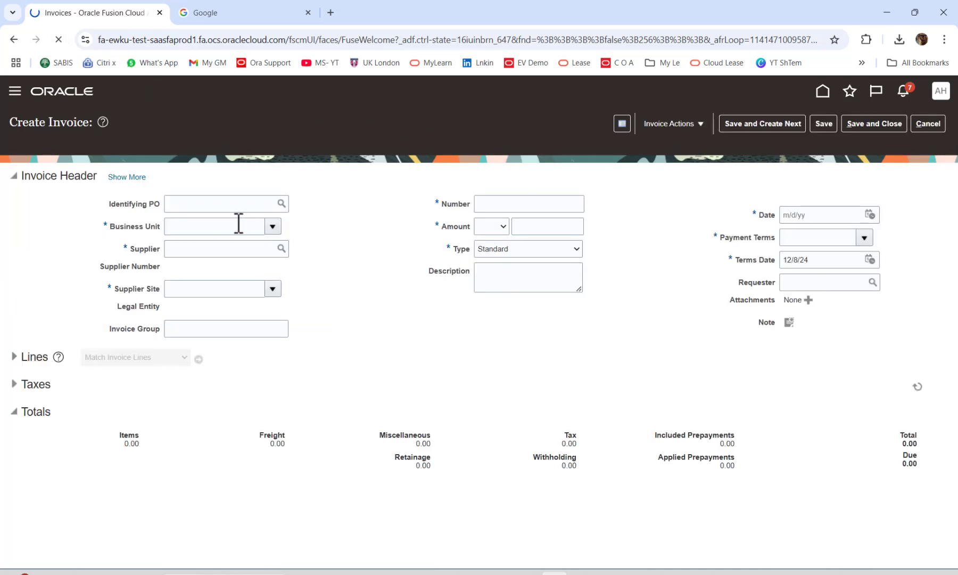
click(273, 227)
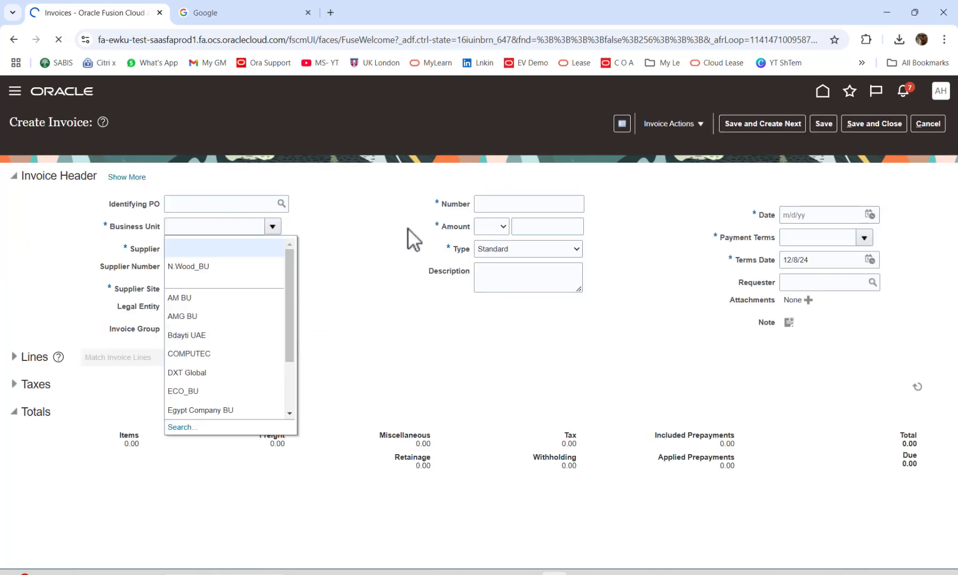
click(206, 266)
click(249, 249)
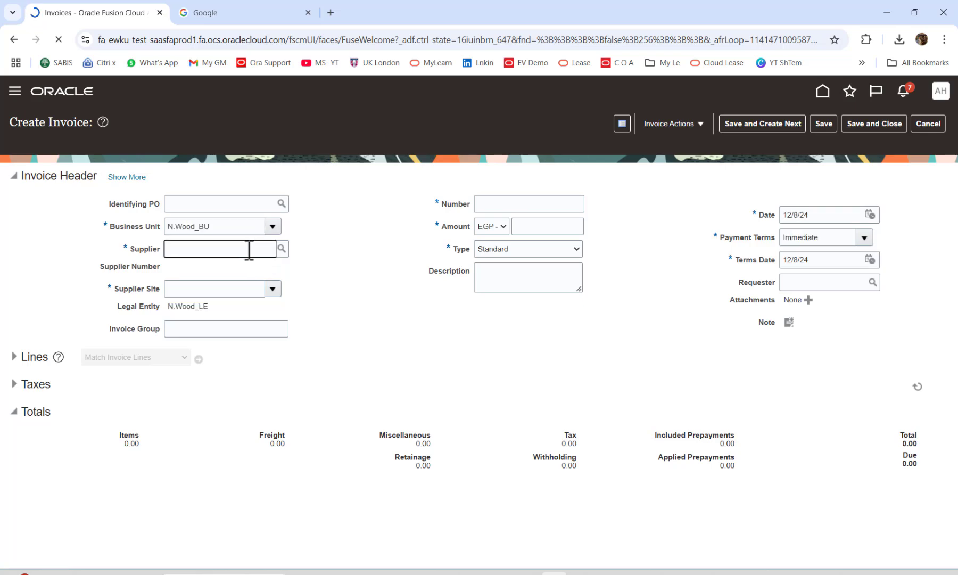
text(AB)
click(467, 271)
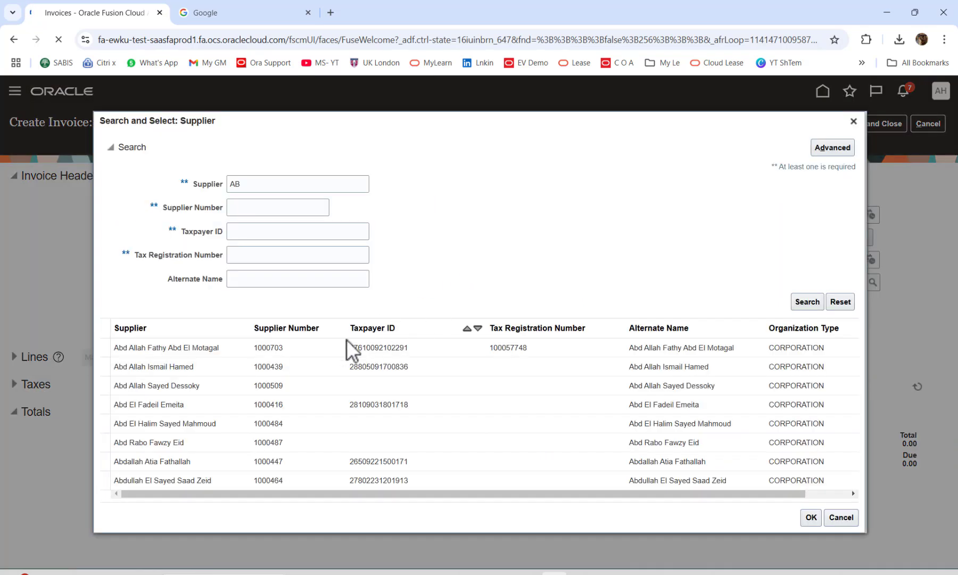
click(245, 350)
click(834, 523)
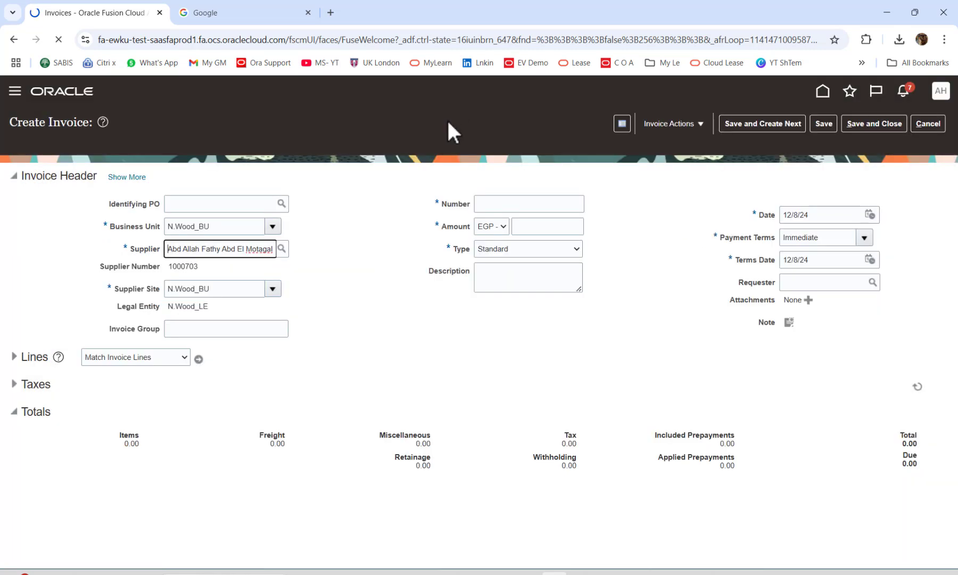
Enter invoice number INVOICAPPRO1 and amount 5000, then expand the Lines section.
click(507, 203)
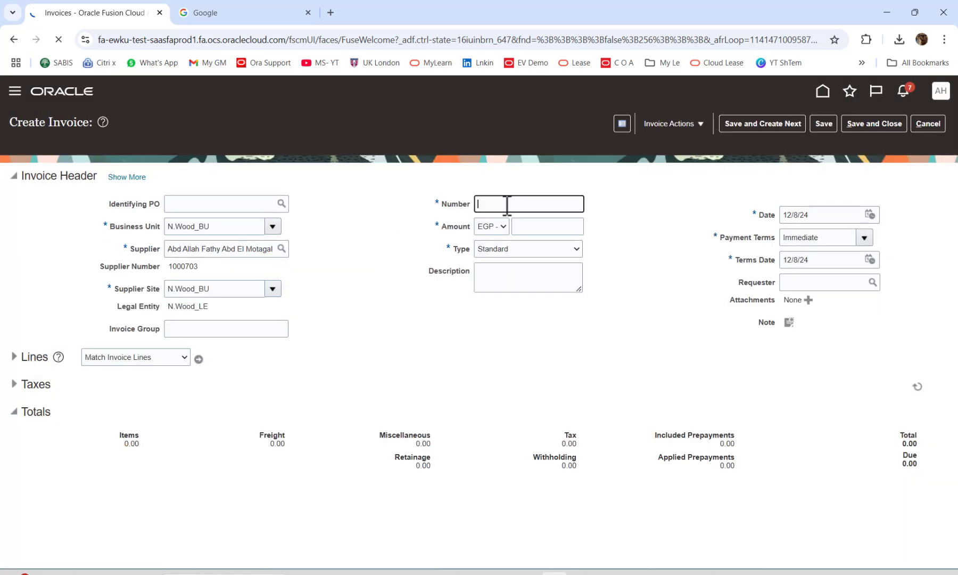
text(INVOICAPPRO1)
key(Tab)
text(5000)
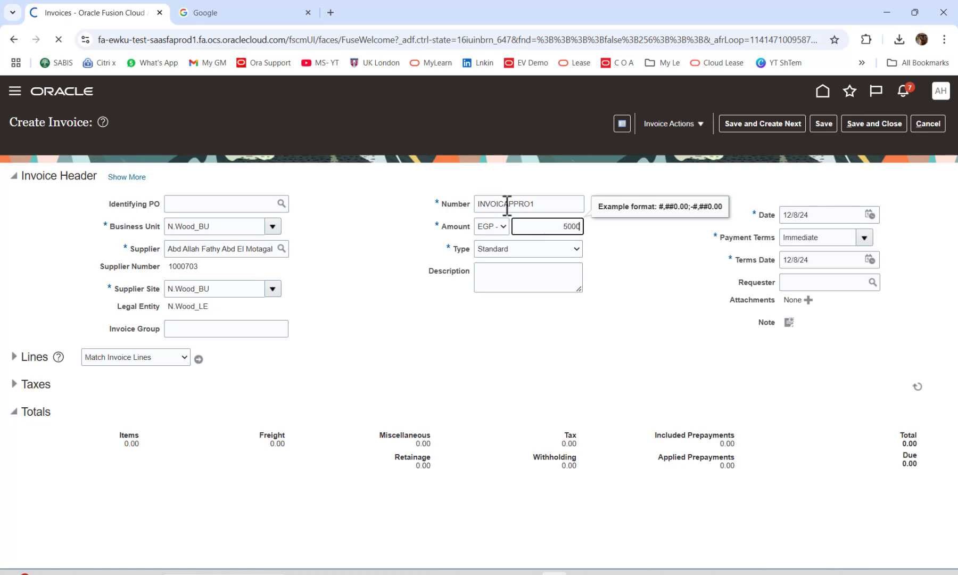
key(Tab)
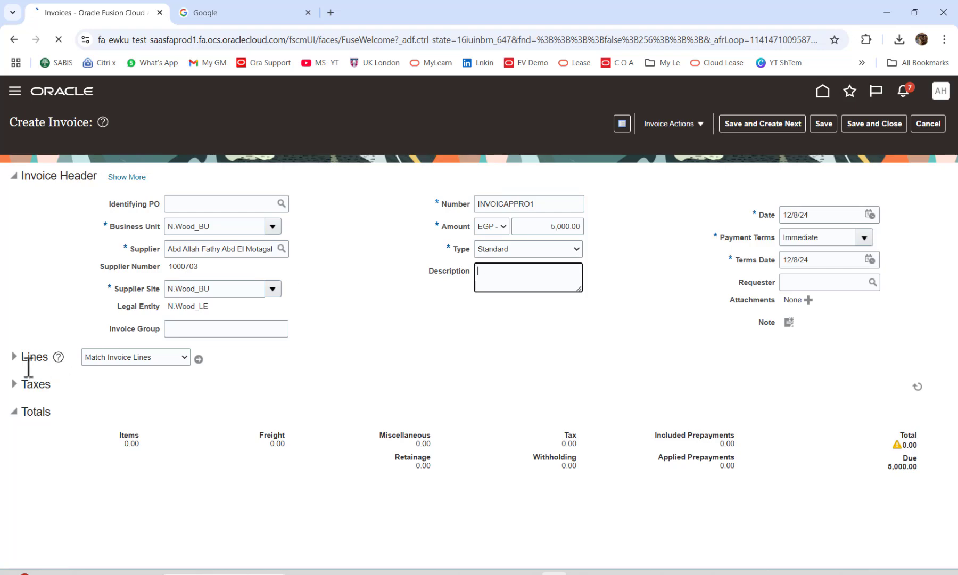
click(14, 356)
click(186, 476)
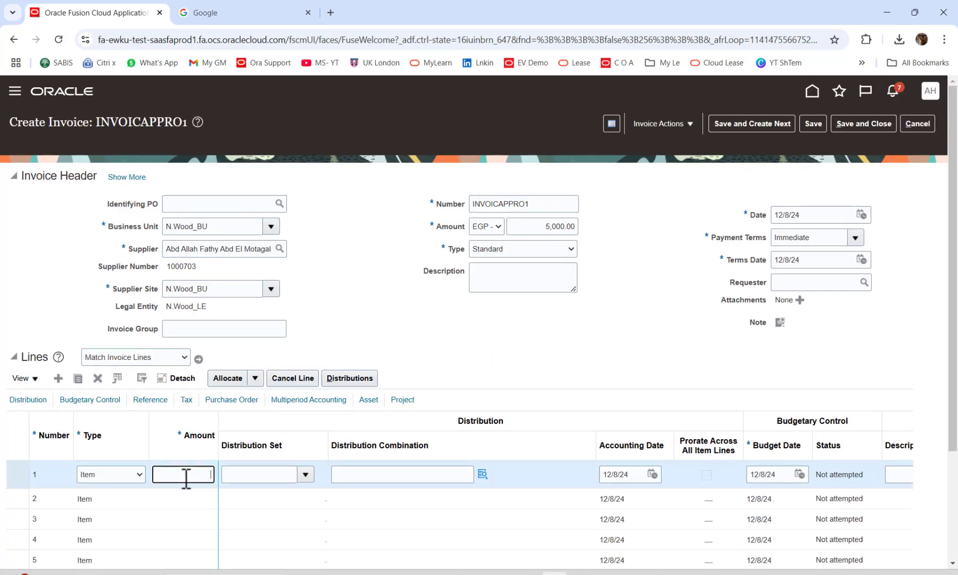
text(5,000)
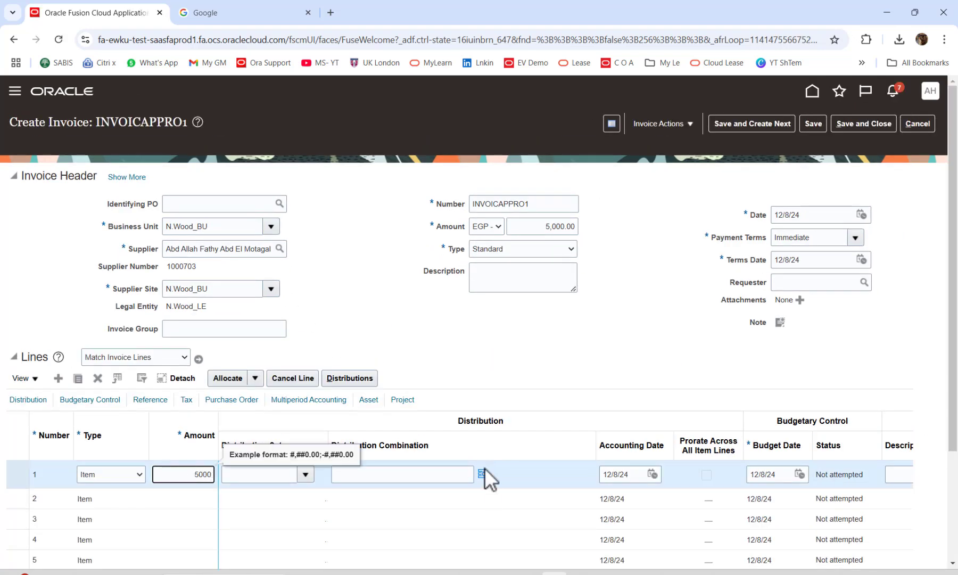
click(484, 472)
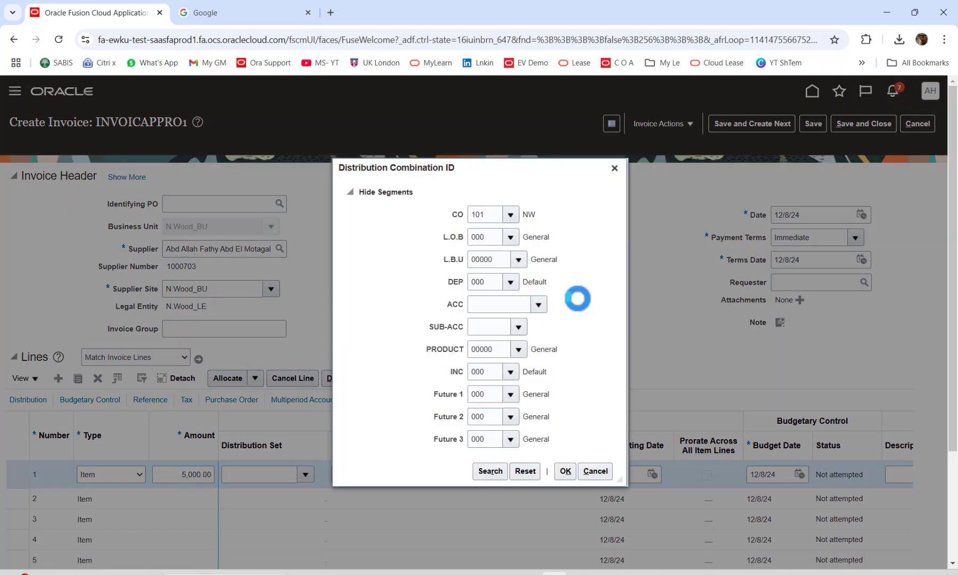
click(539, 304)
click(550, 325)
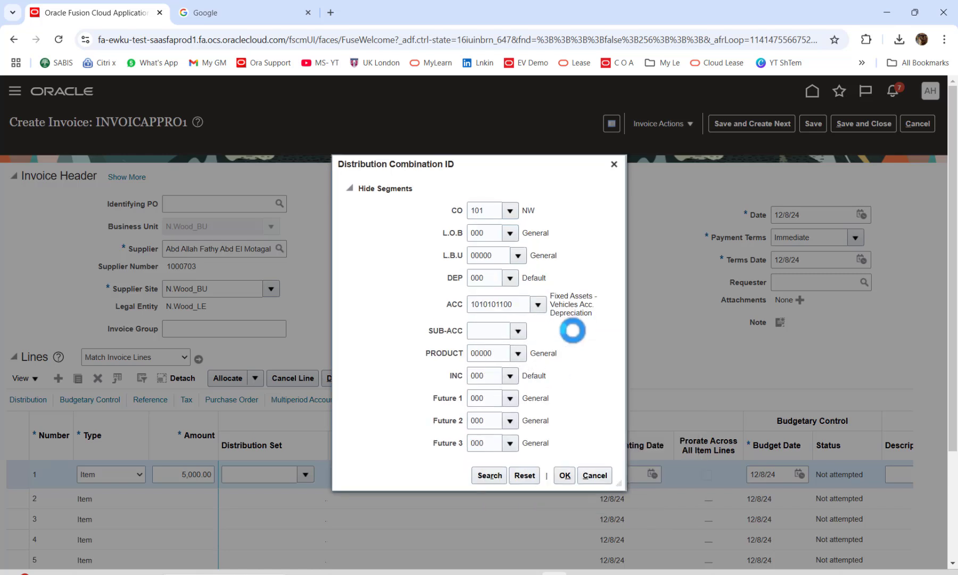
click(533, 396)
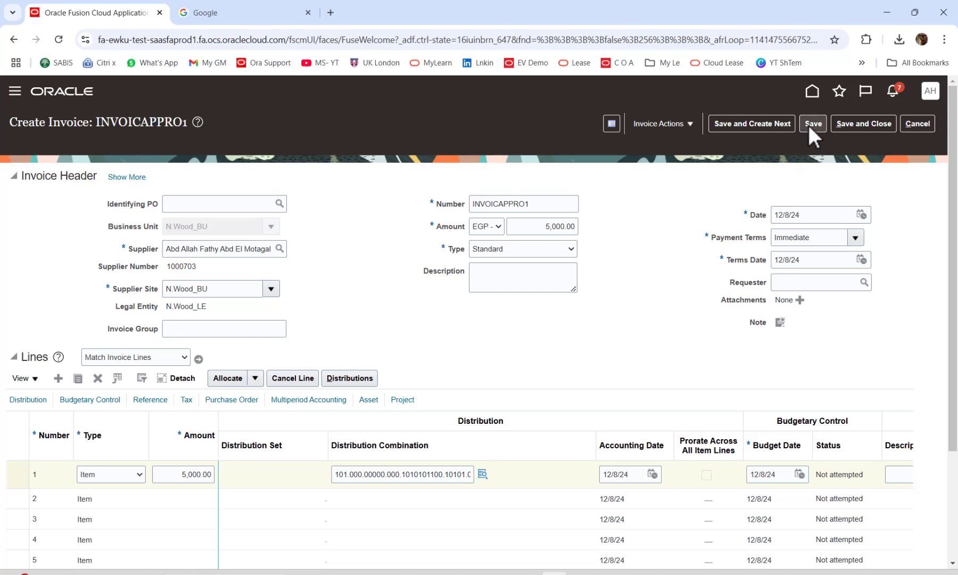
Save and validate INVOICAPPRO1, check its summary shows approval Required, then reopen Invoice Actions.
click(813, 124)
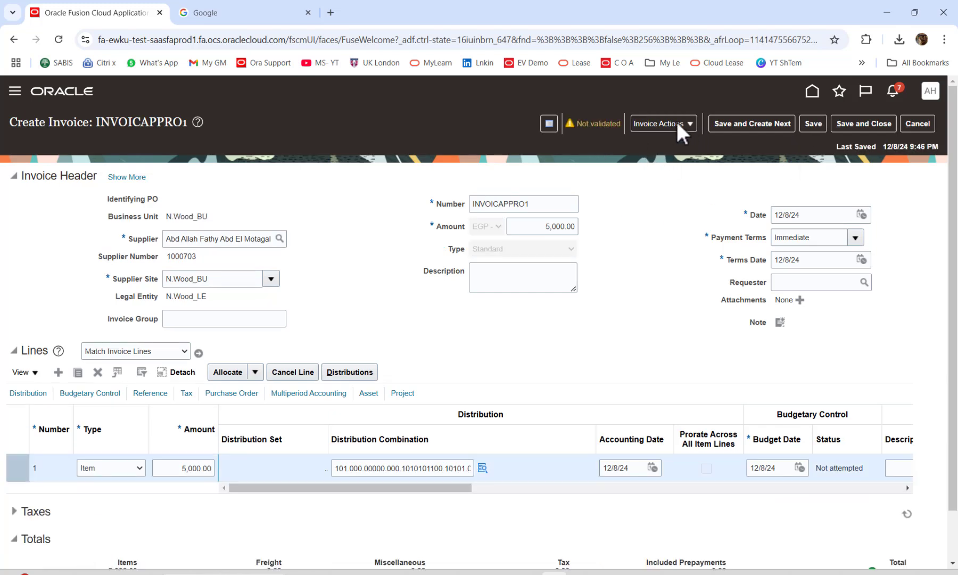
click(676, 123)
click(686, 201)
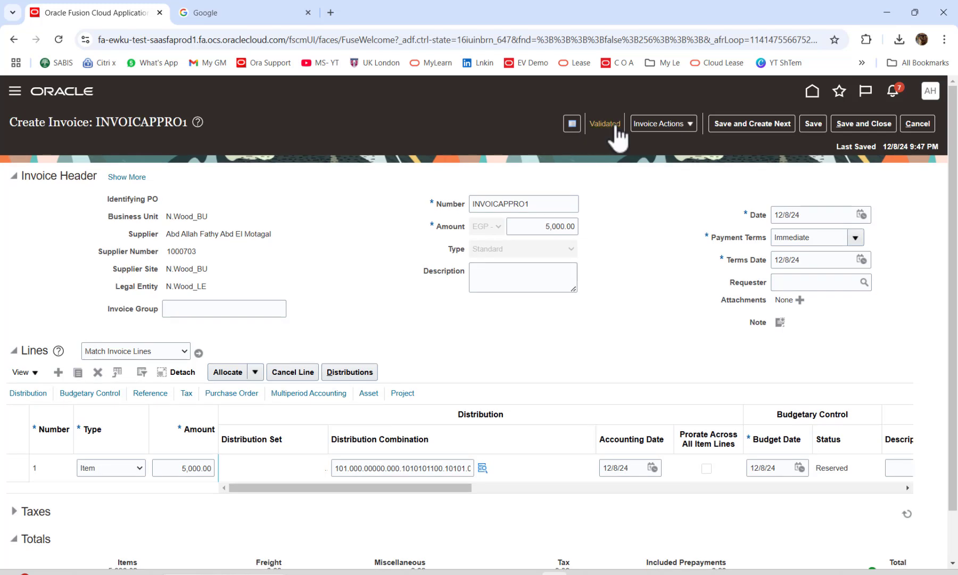
click(613, 125)
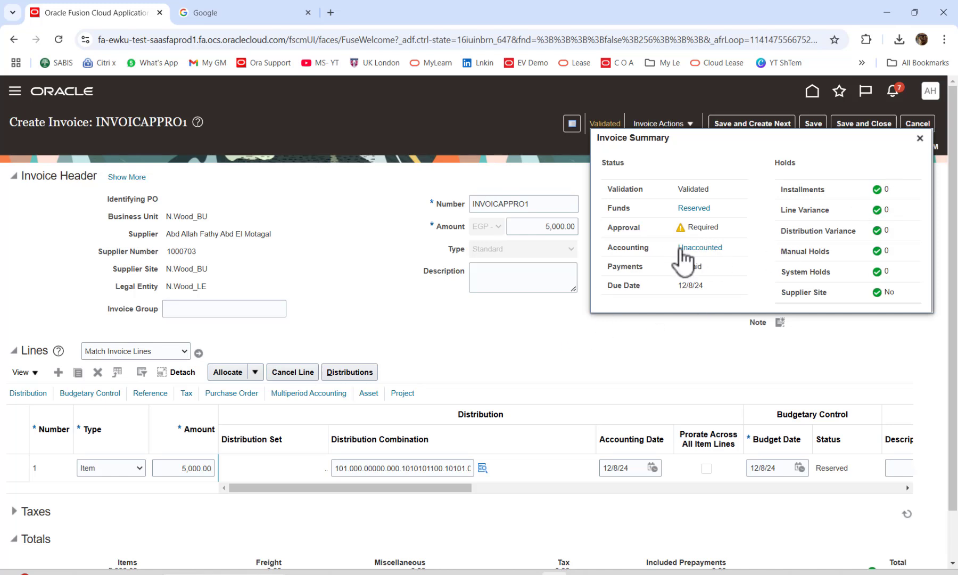
click(919, 138)
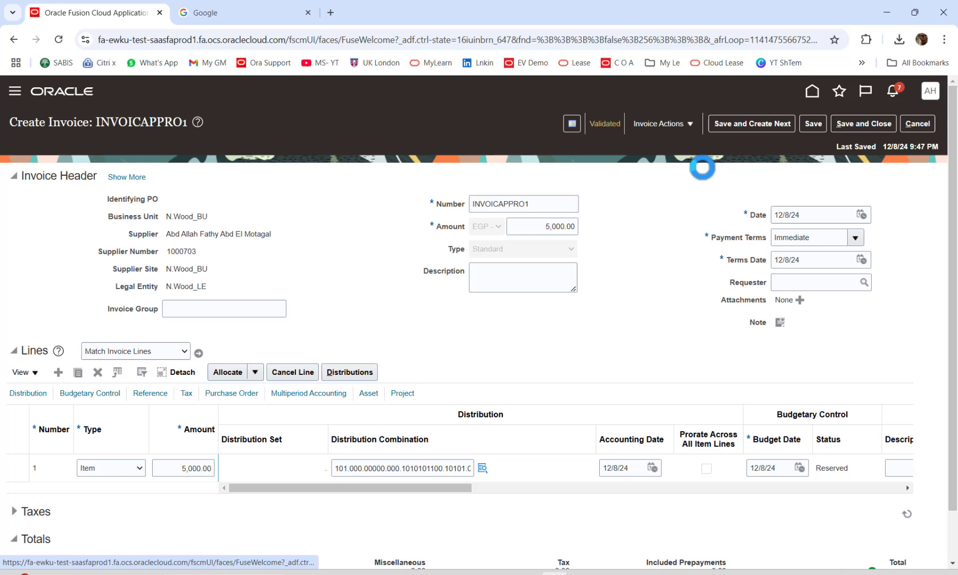
click(688, 124)
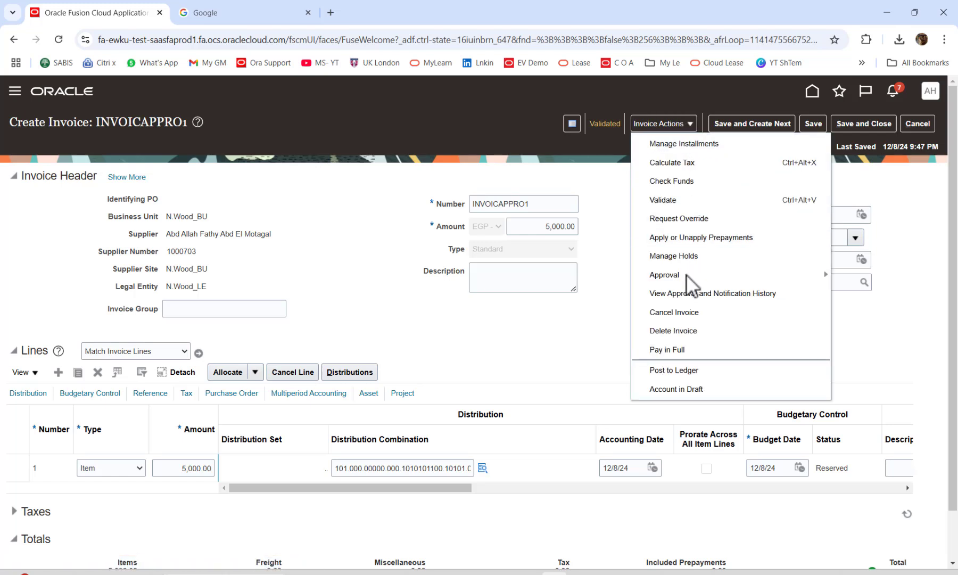
mouse_move(669, 275)
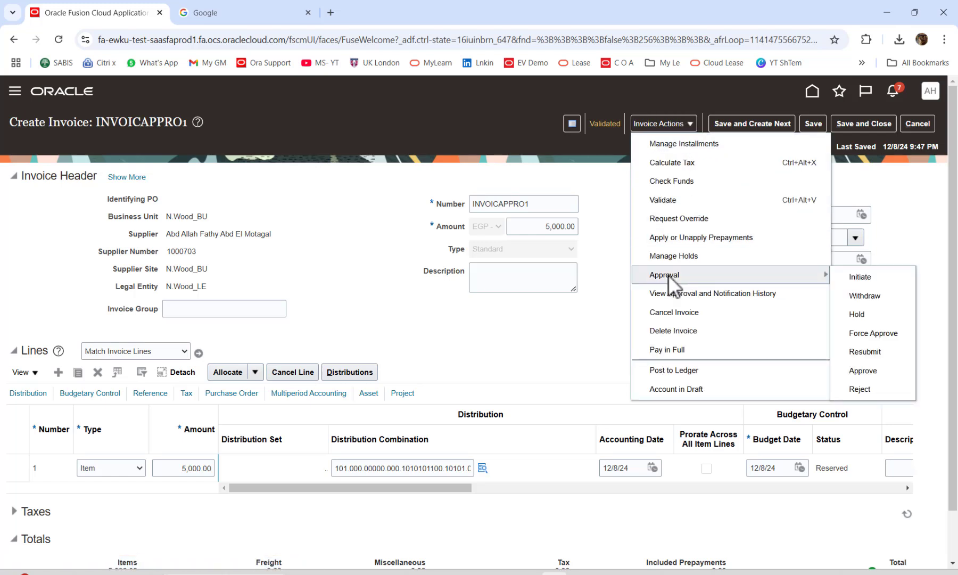
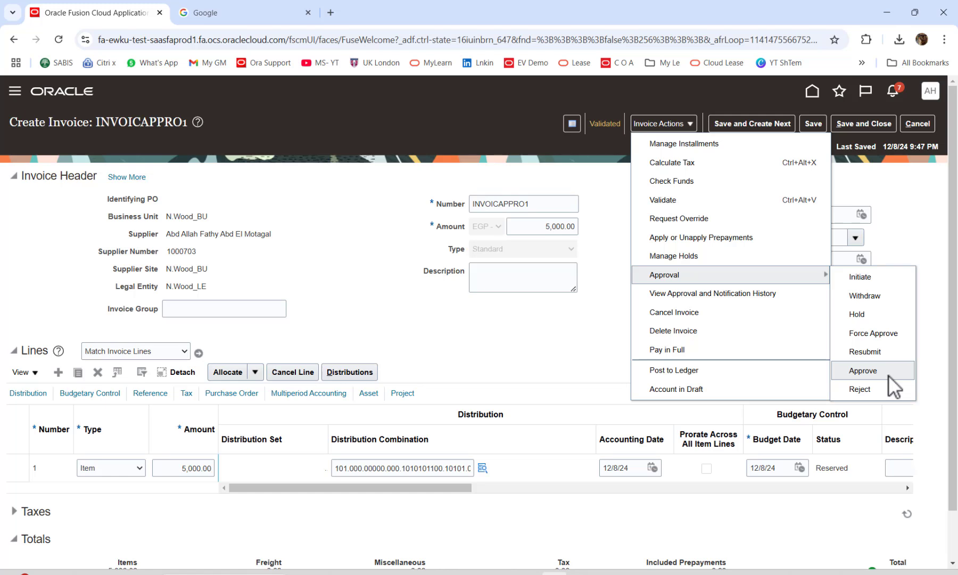
Initiate approval for INVOICAPPRO1 and confirm its summary shows approval Initiated, Validated, funds Reserved.
click(858, 280)
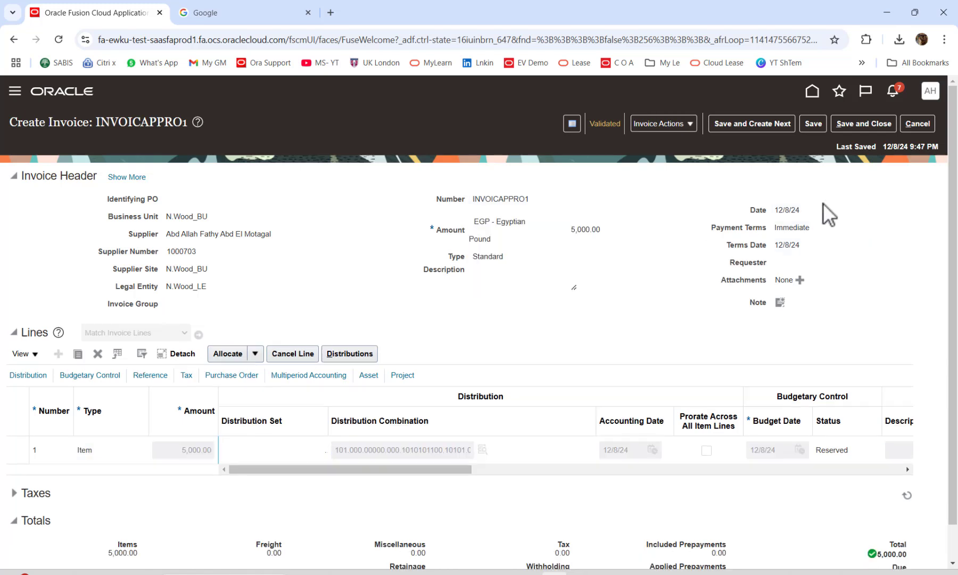
click(606, 124)
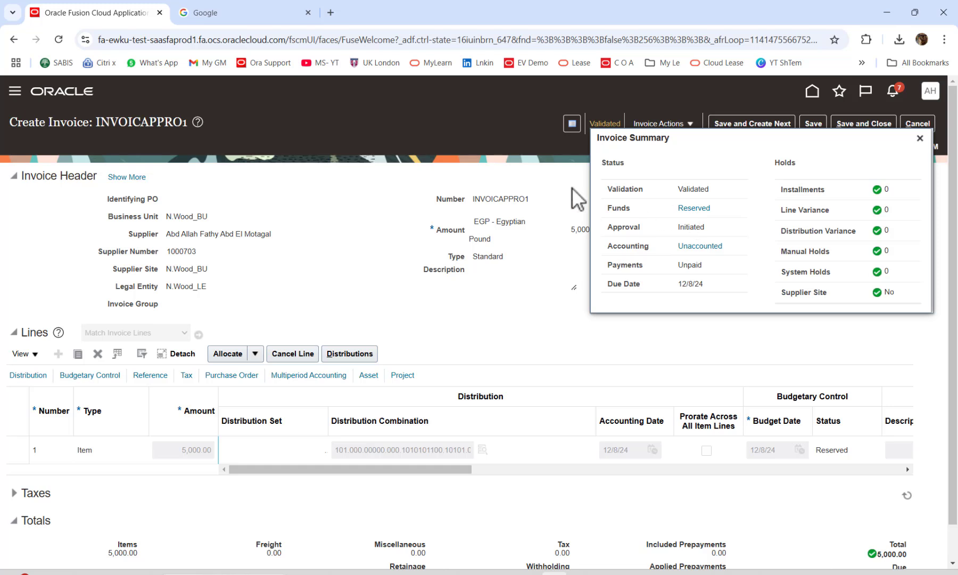
Withdraw invoice INVOICAPPRO1 from approval.
click(922, 139)
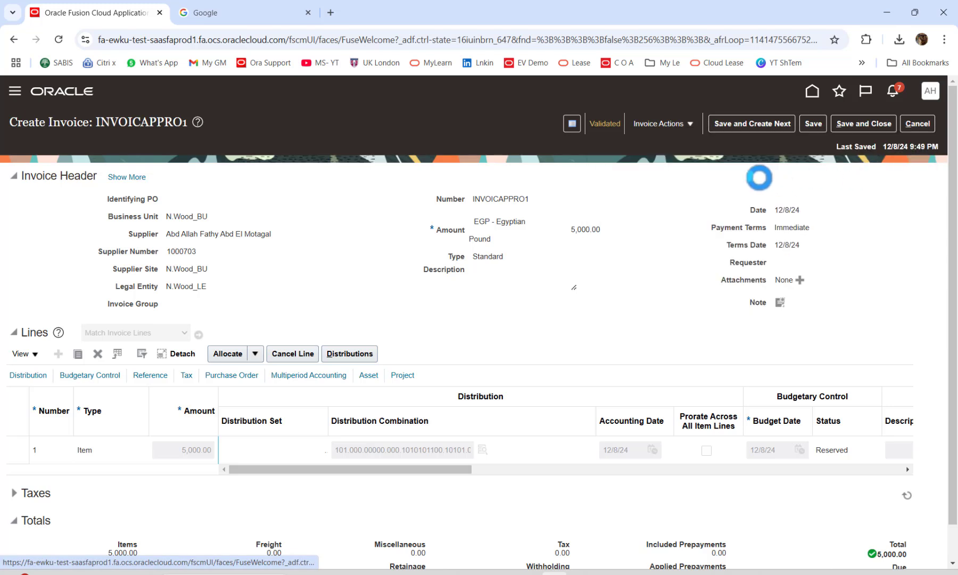
click(681, 124)
mouse_move(702, 276)
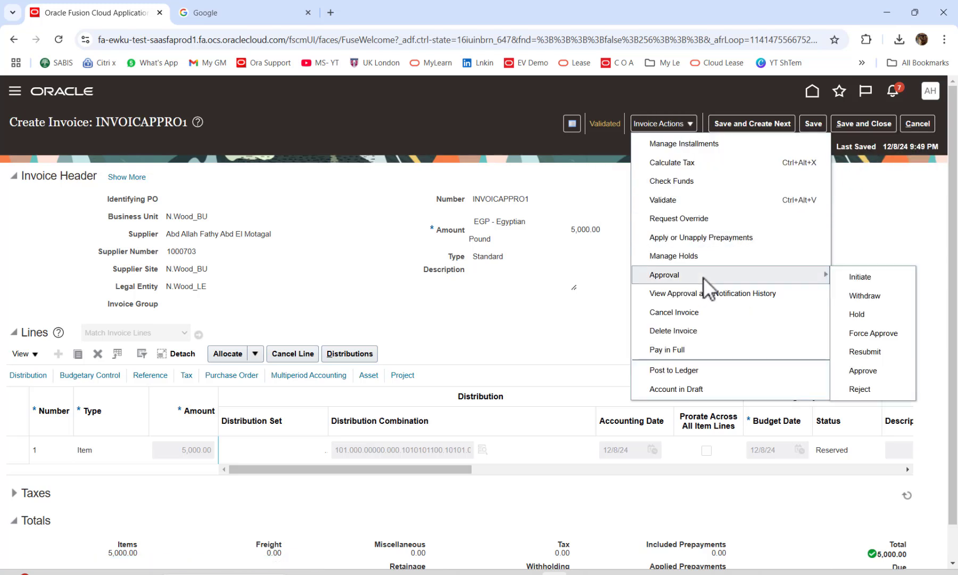
click(855, 292)
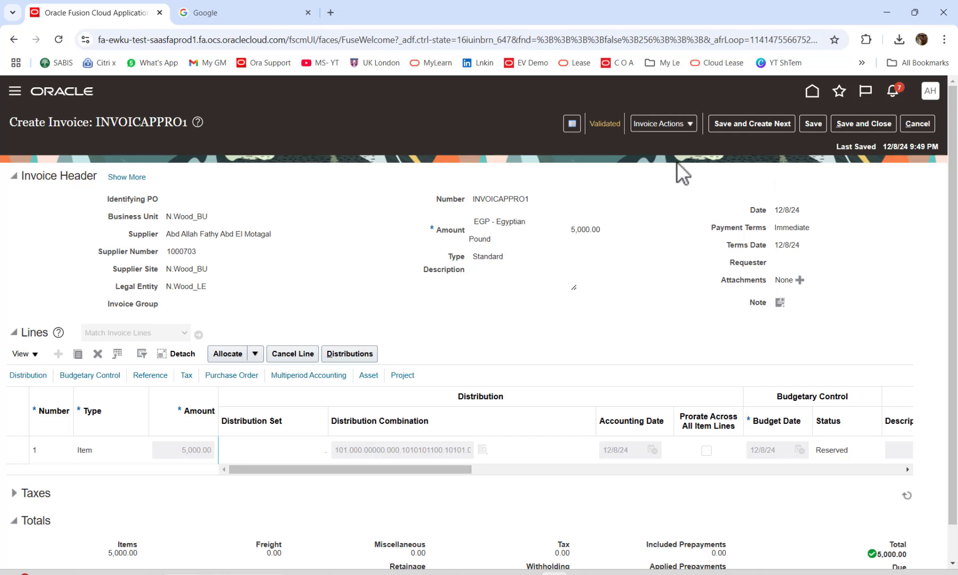
Confirm in the invoice summary that approval now reads Withdrawn, checking the amount field.
click(614, 132)
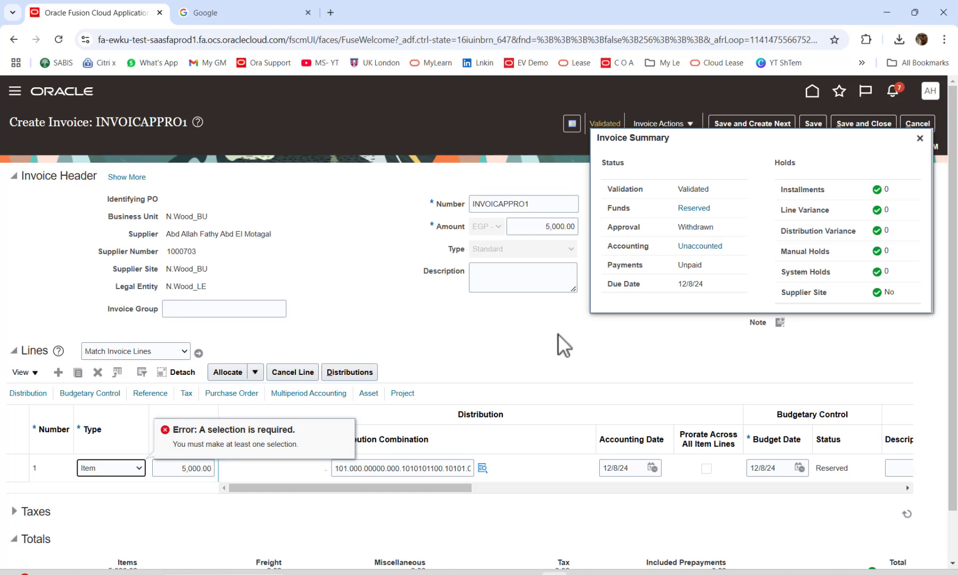
click(560, 230)
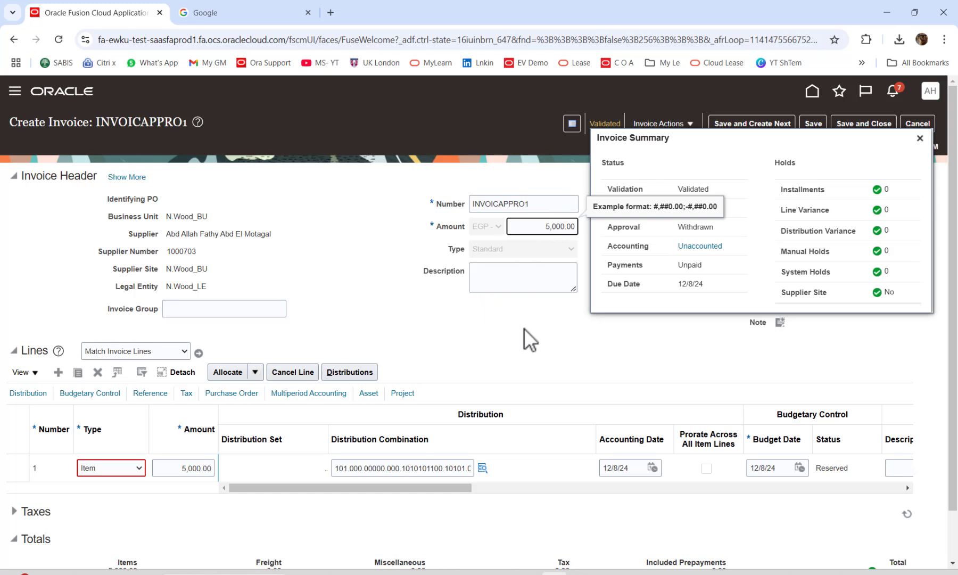
click(542, 301)
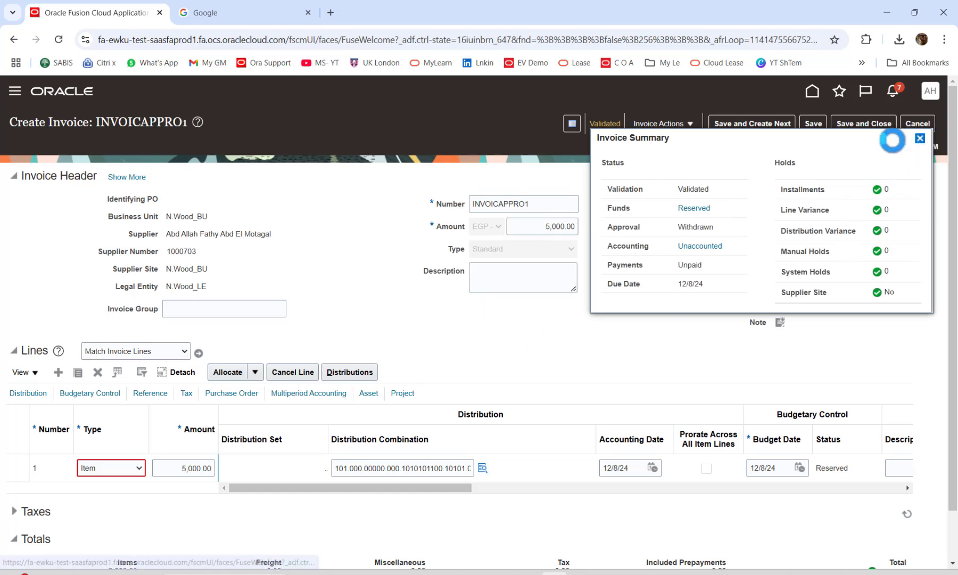
click(919, 138)
click(683, 123)
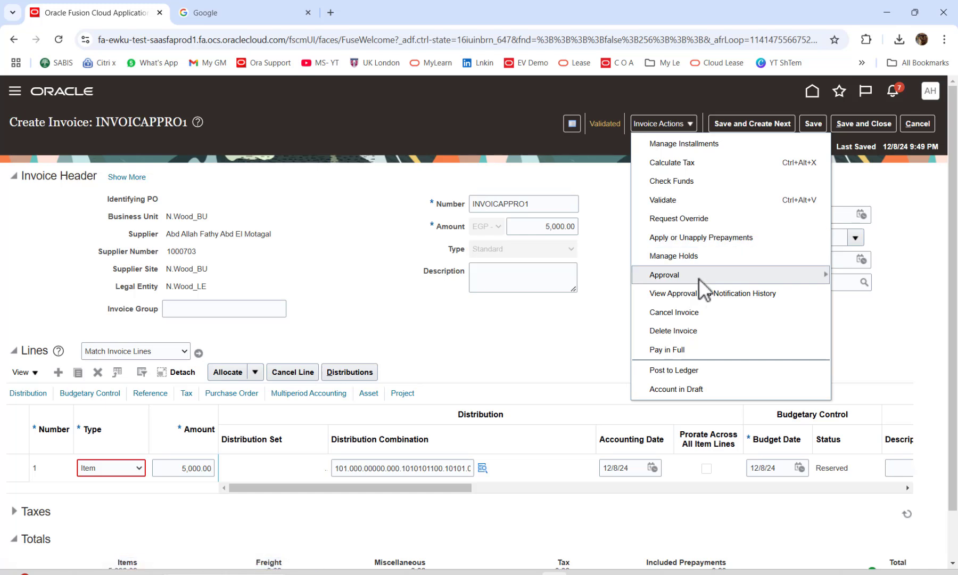
Retry initiating approval, then fix the line type error by setting line 1 to Item.
mouse_move(699, 278)
click(846, 278)
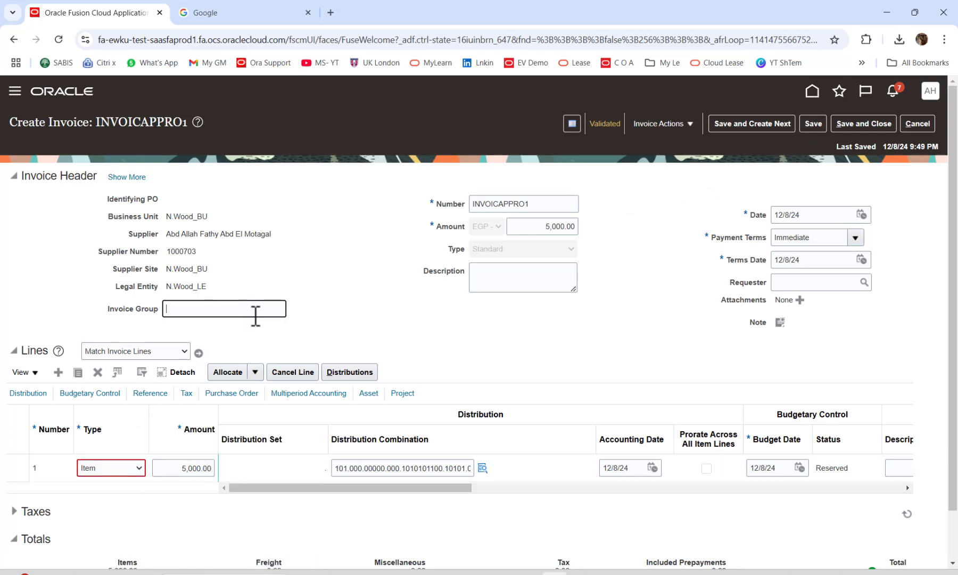
click(138, 467)
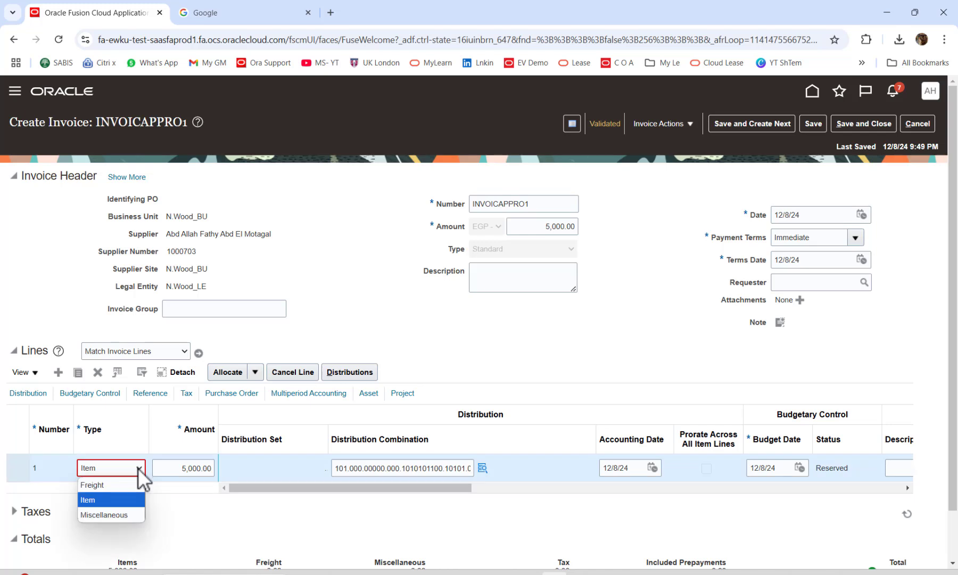
click(109, 499)
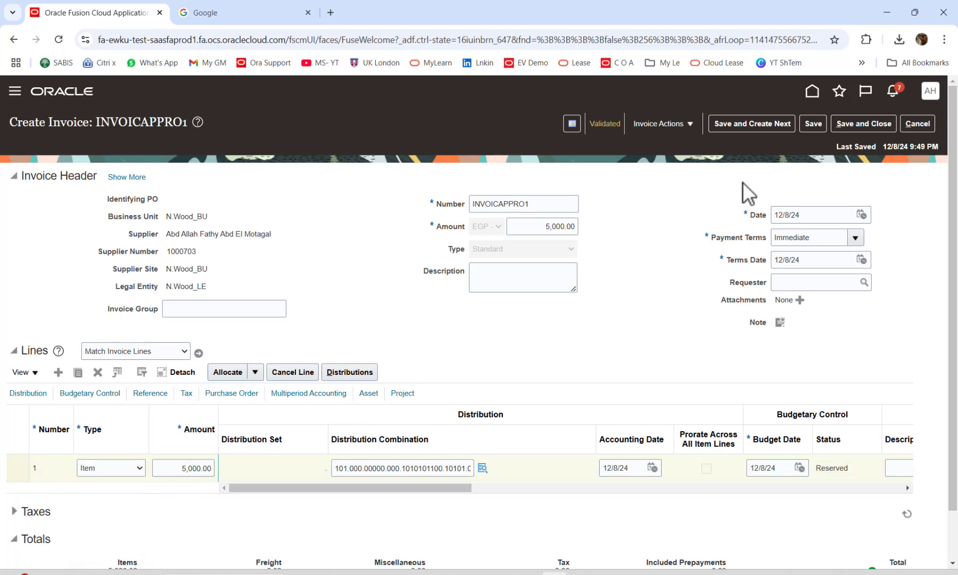
Initiate approval again and dismiss the resulting not-applicable error message.
click(687, 129)
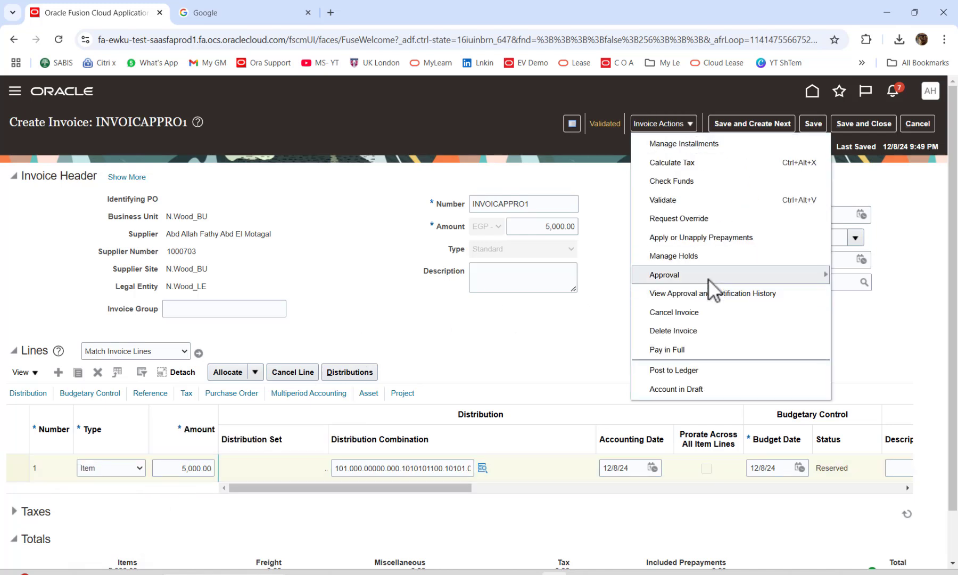
mouse_move(708, 276)
click(858, 276)
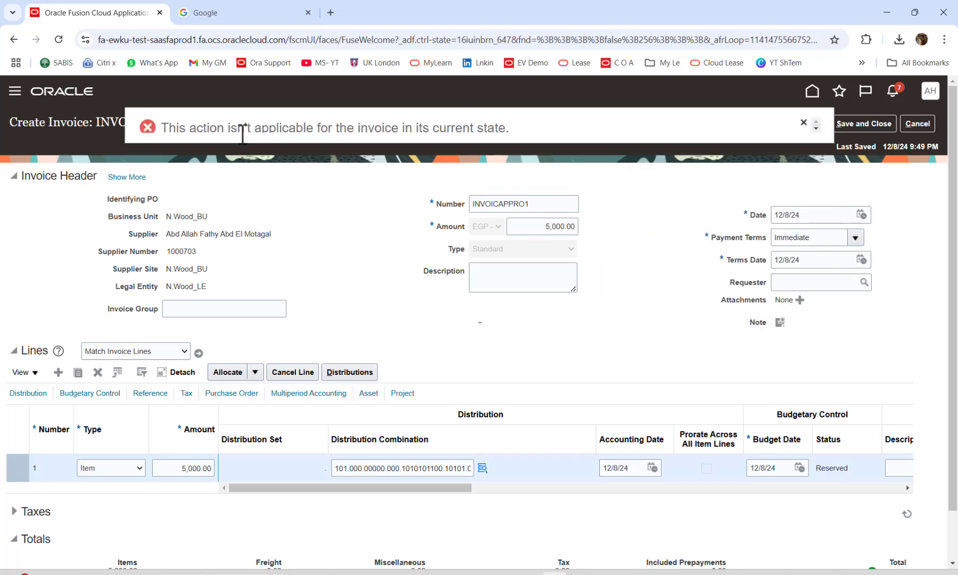
click(814, 123)
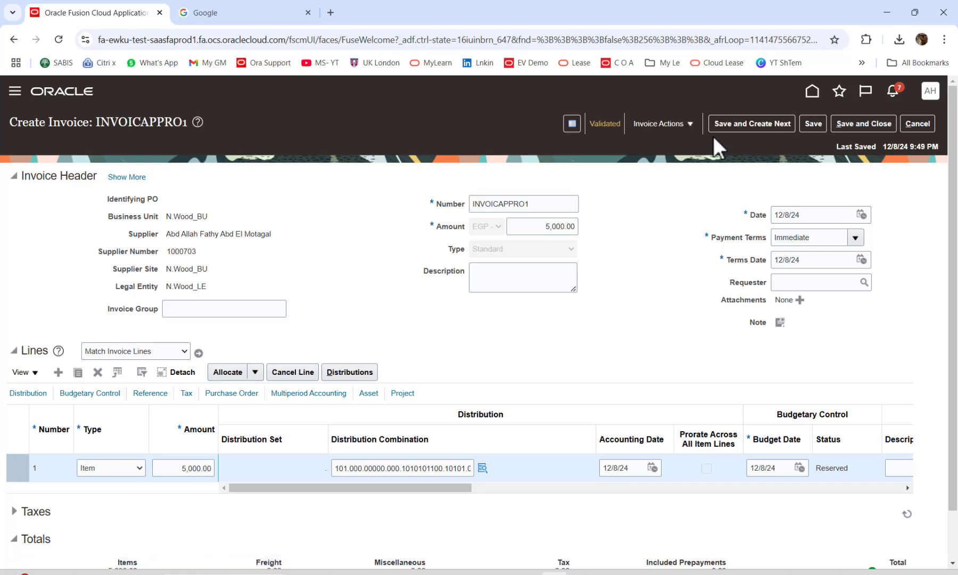
click(684, 123)
Resubmit INVOICAPPRO1 for approval, save it, and initiate approval so it reads Initiated.
mouse_move(691, 279)
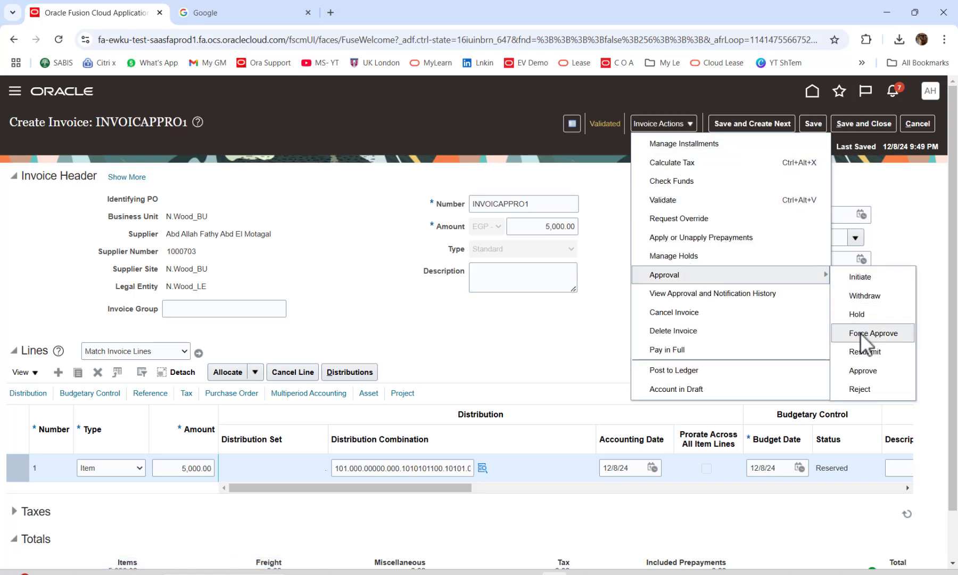
click(860, 354)
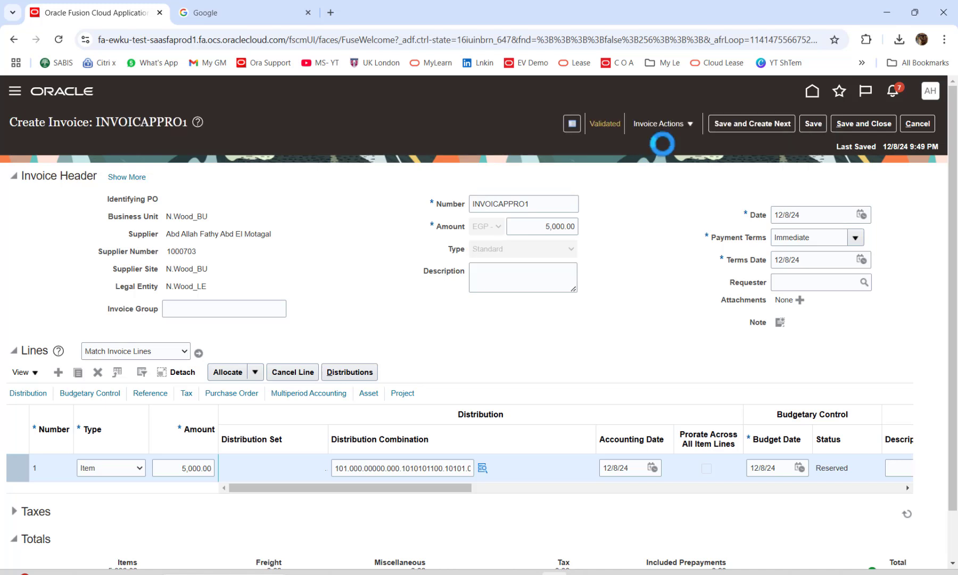
click(814, 123)
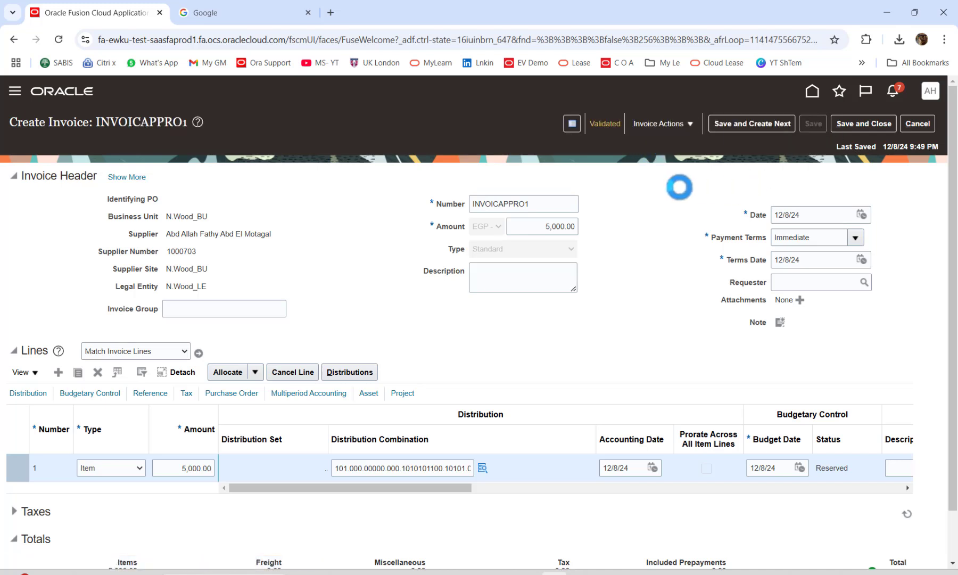
click(672, 125)
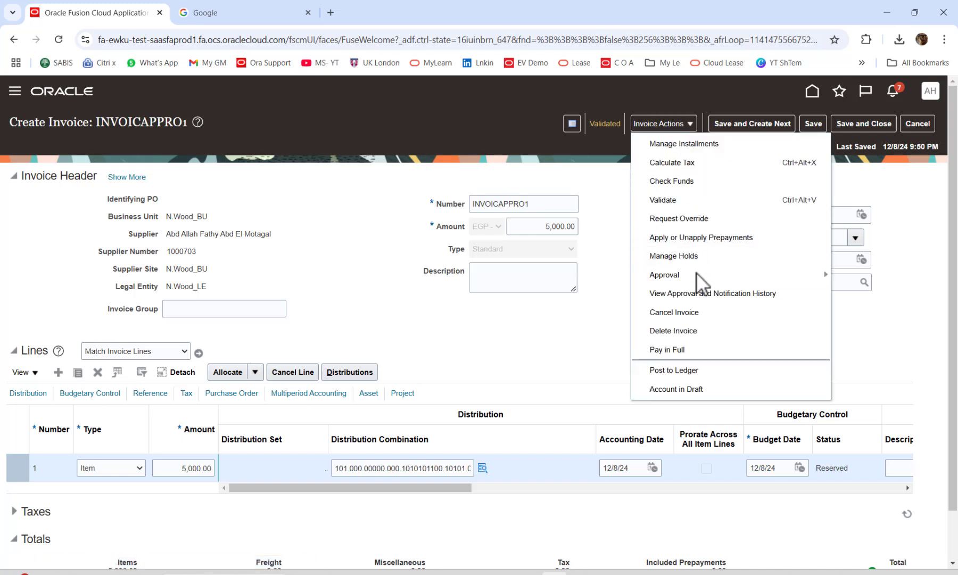
mouse_move(827, 274)
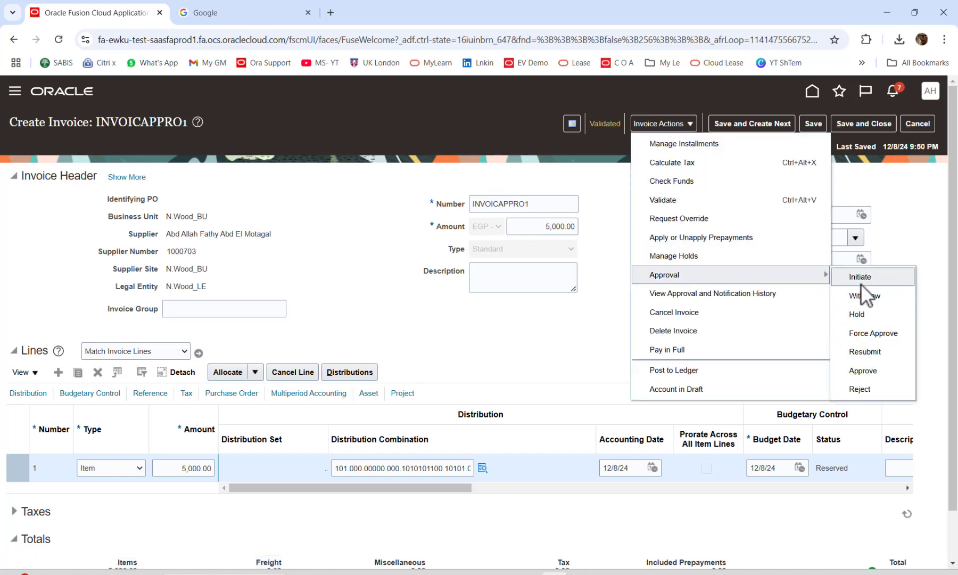
click(863, 370)
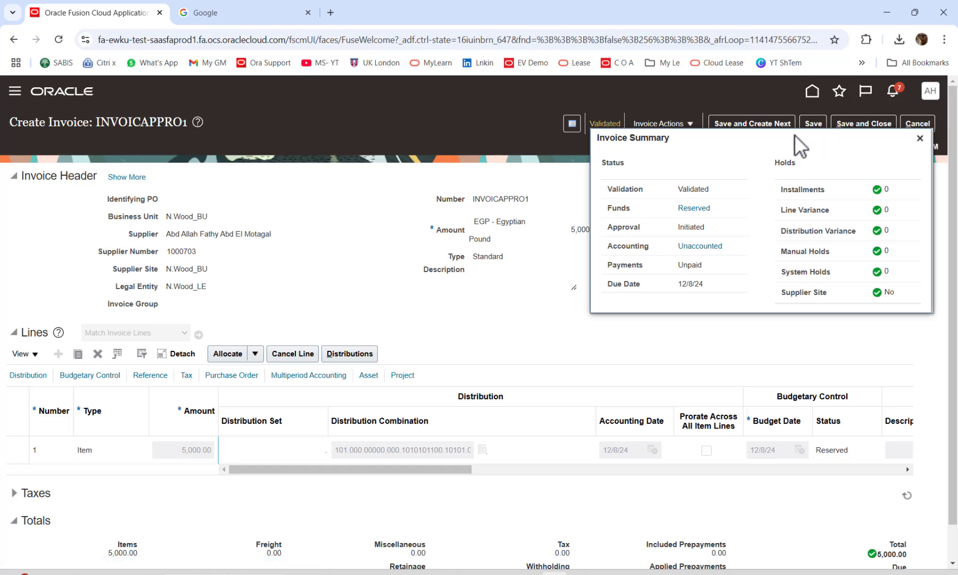
Close the invoice summary and switch to the 'How You Create Invoice Approval Rules Using a Spreadsheet?' slide.
click(920, 139)
click(678, 126)
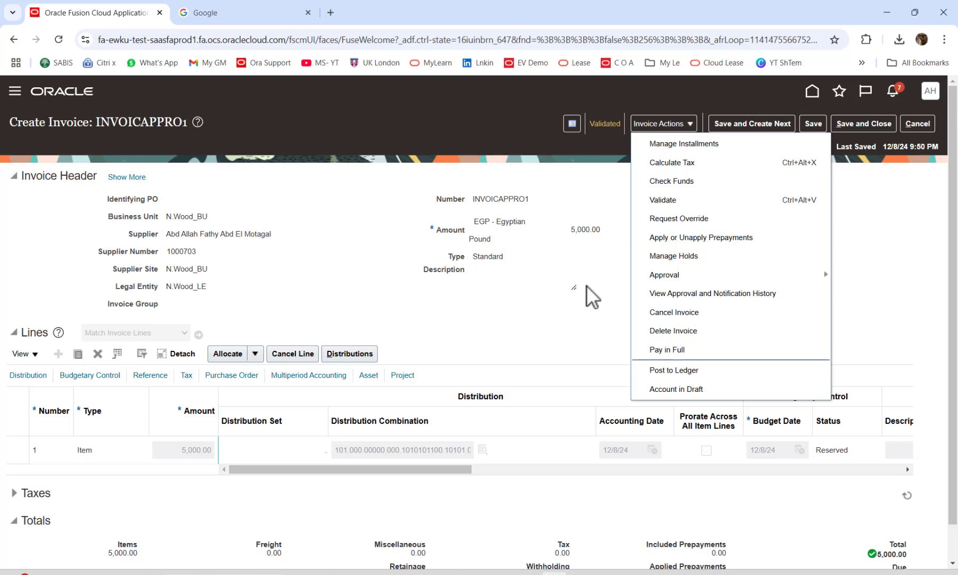
key(alt+Tab)
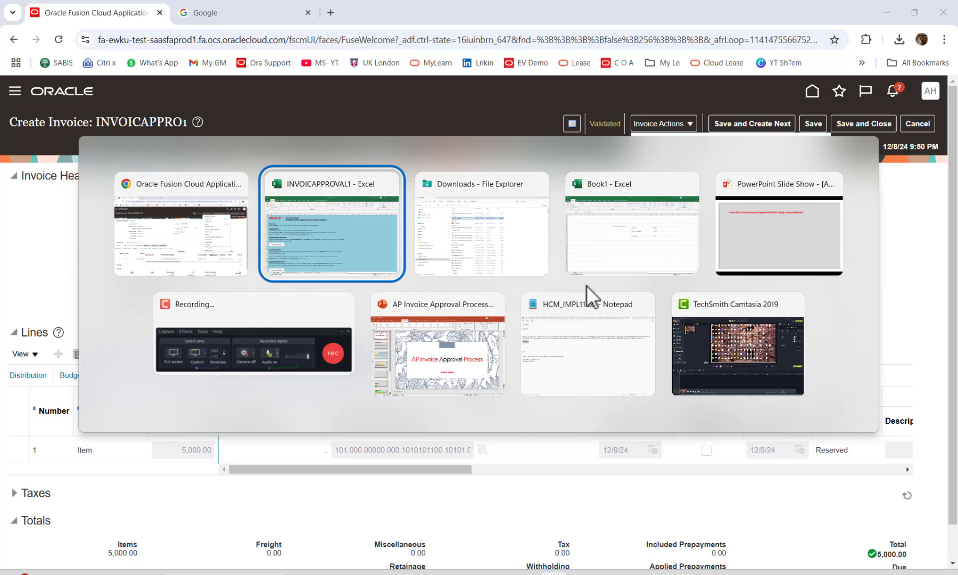
key(alt+Tab)
key(alt+Tab)
key(alt+Tab)
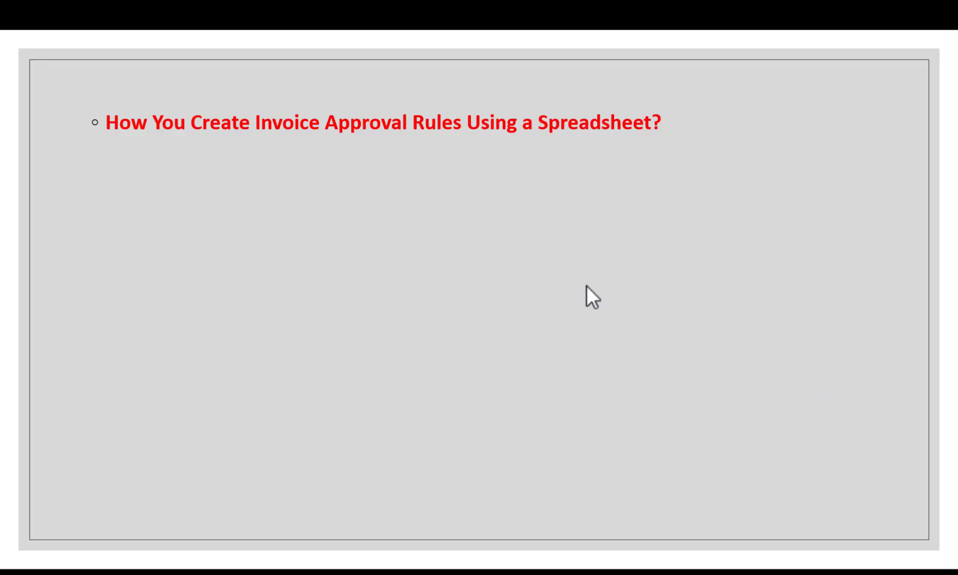
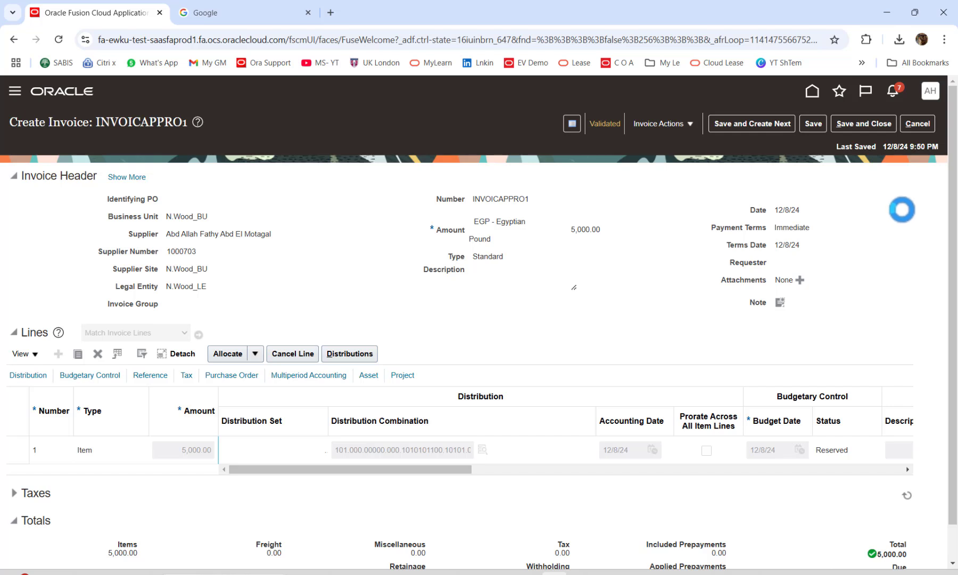
Reload the Create Invoice: INVOICAPPRO1 page to show its validated, saved state.
click(58, 39)
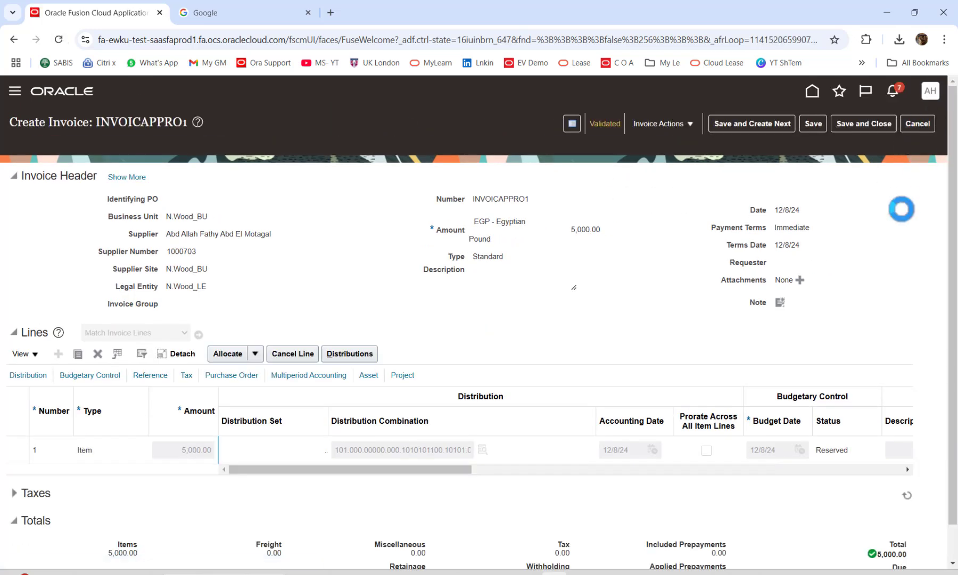
From Setup and Maintenance, edit the Financials feature opt-ins down to Workflow Transaction Console.
click(718, 278)
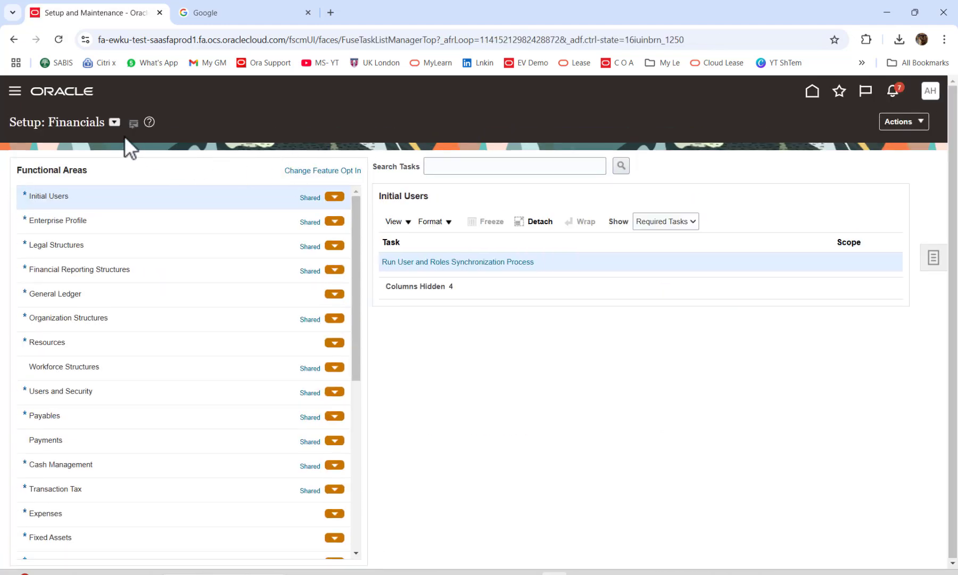
click(331, 172)
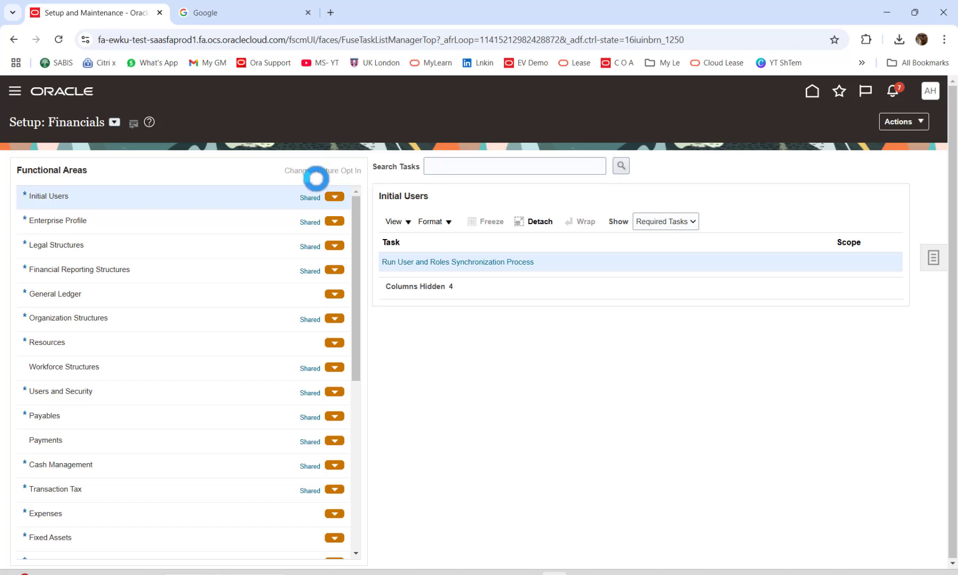
click(326, 172)
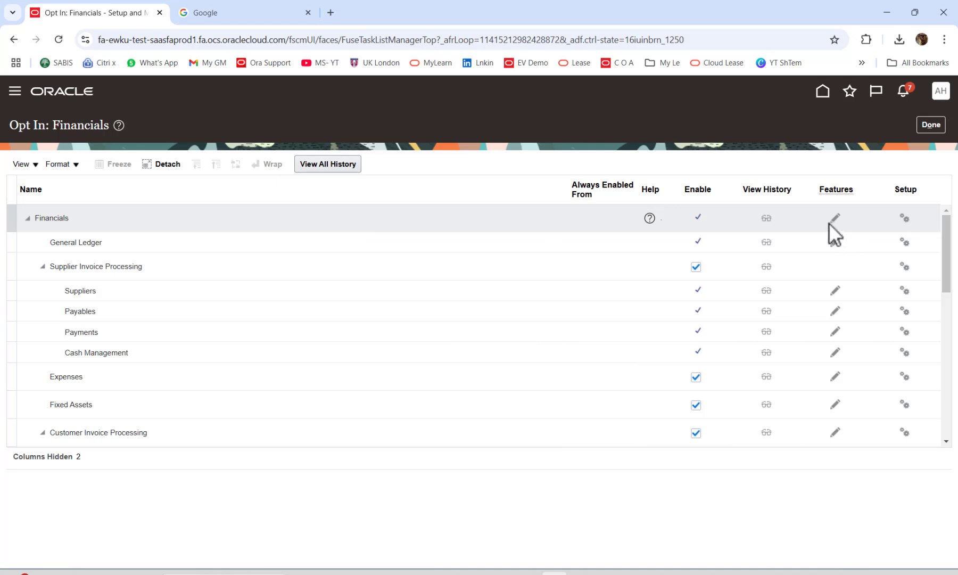
click(834, 219)
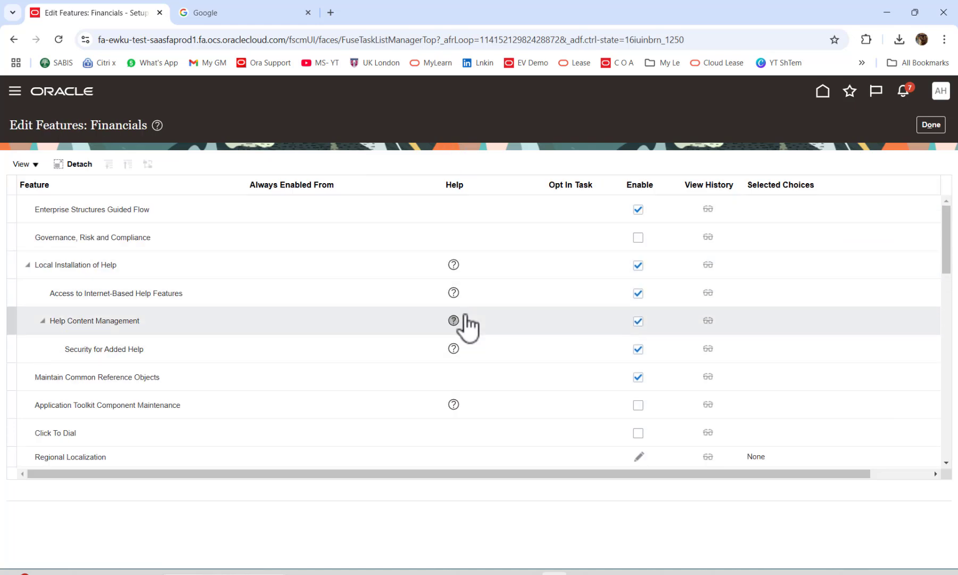
scroll(479, 314, down, 2)
scroll(503, 291, down, 1)
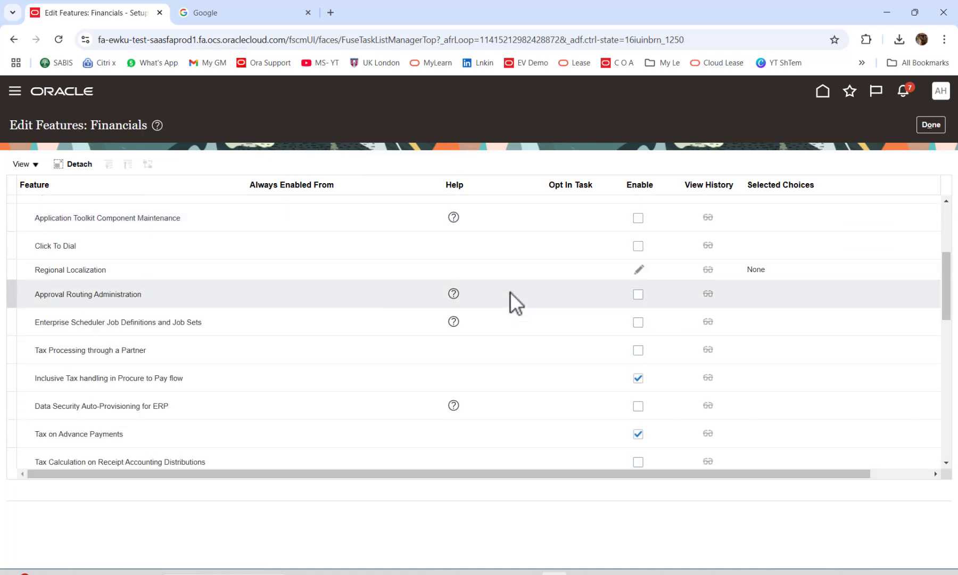
scroll(510, 291, down, 1)
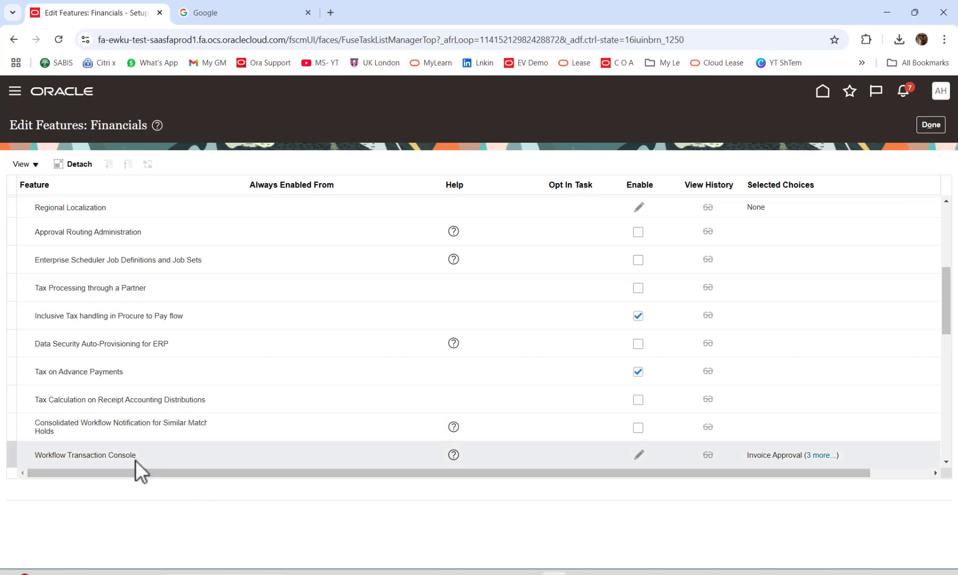
click(639, 456)
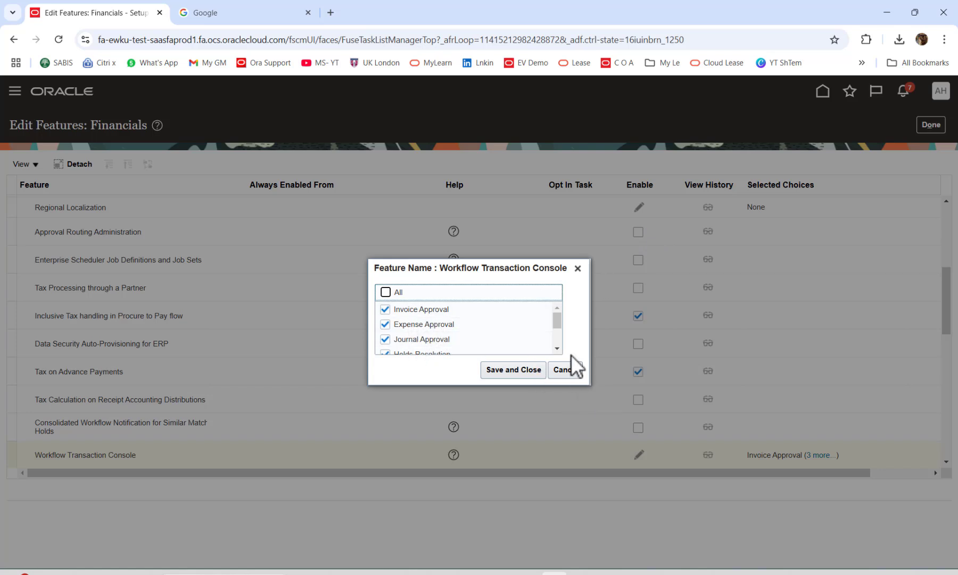
scroll(557, 348, down, 2)
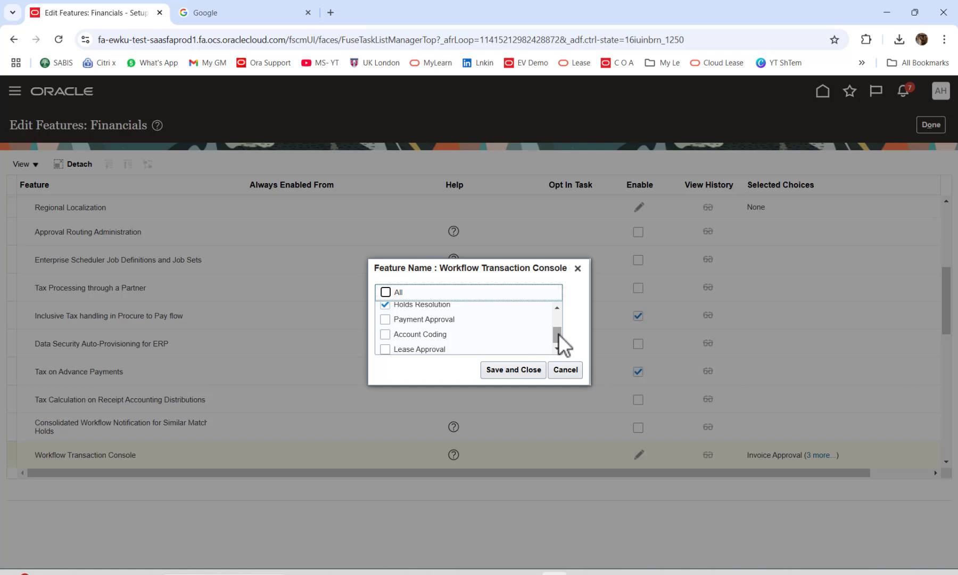
drag(559, 335, 556, 318)
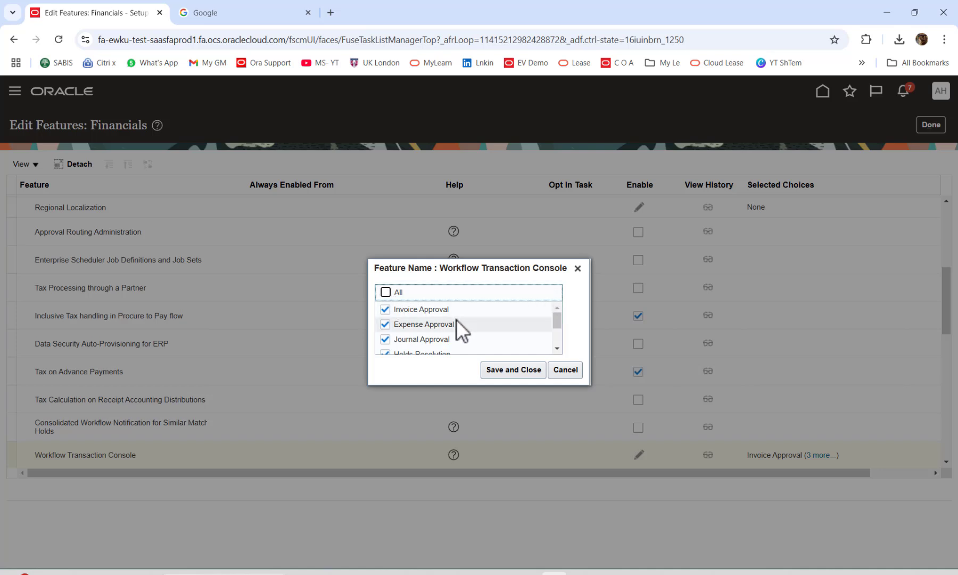
click(557, 349)
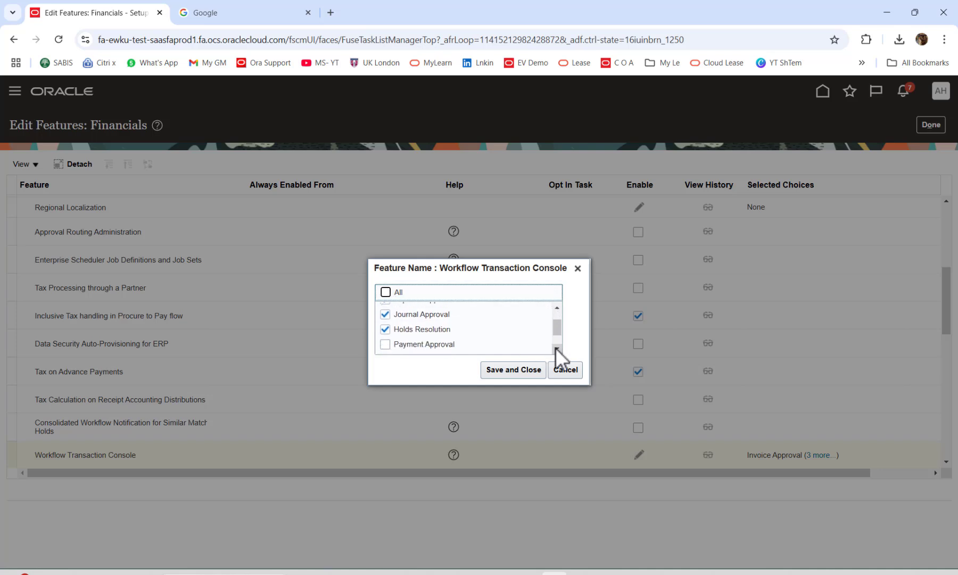
click(557, 349)
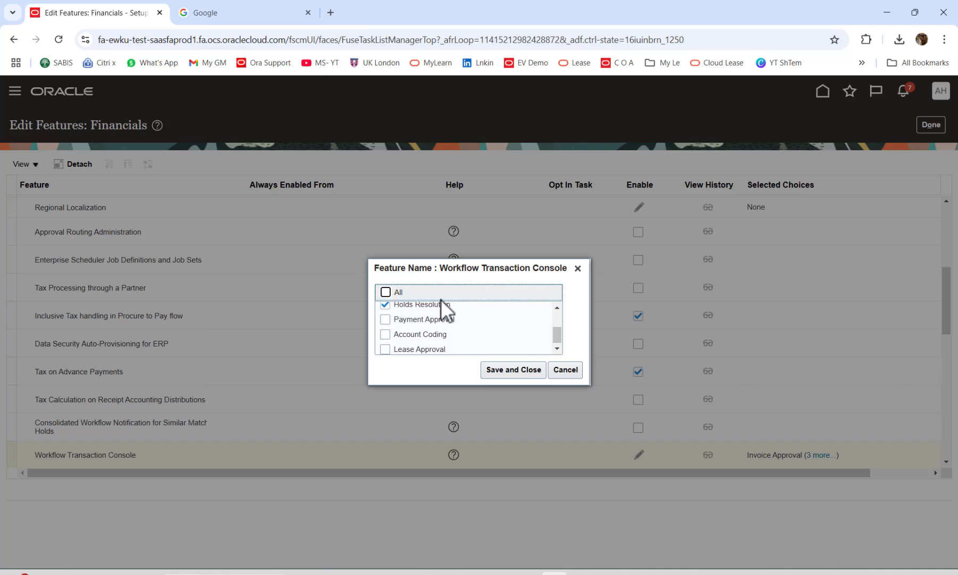
click(525, 371)
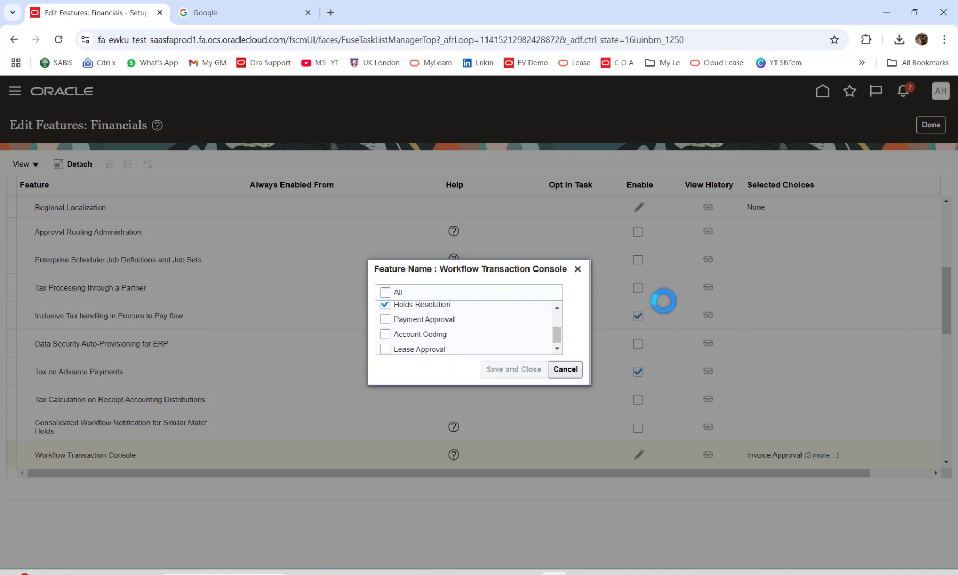
click(557, 314)
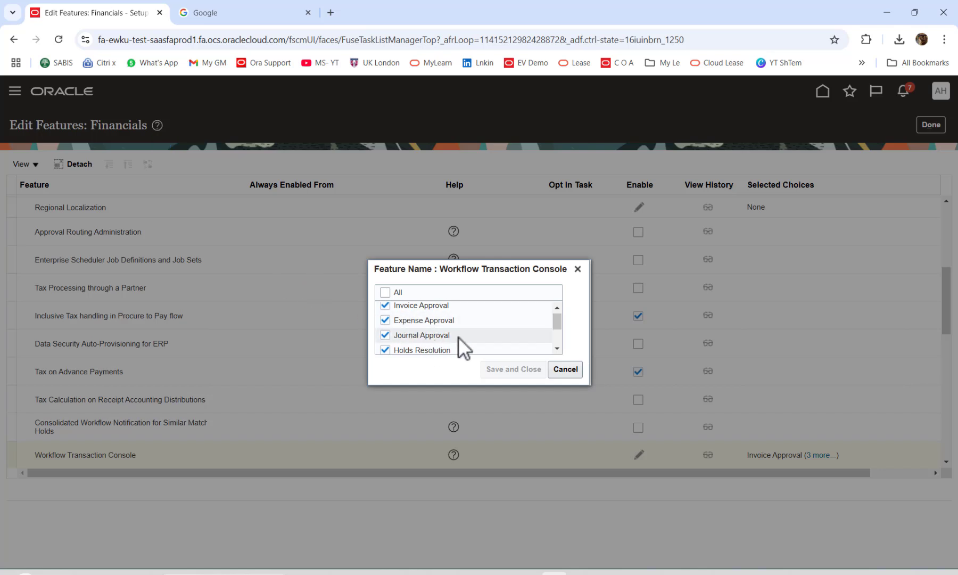
scroll(556, 352, down, 1)
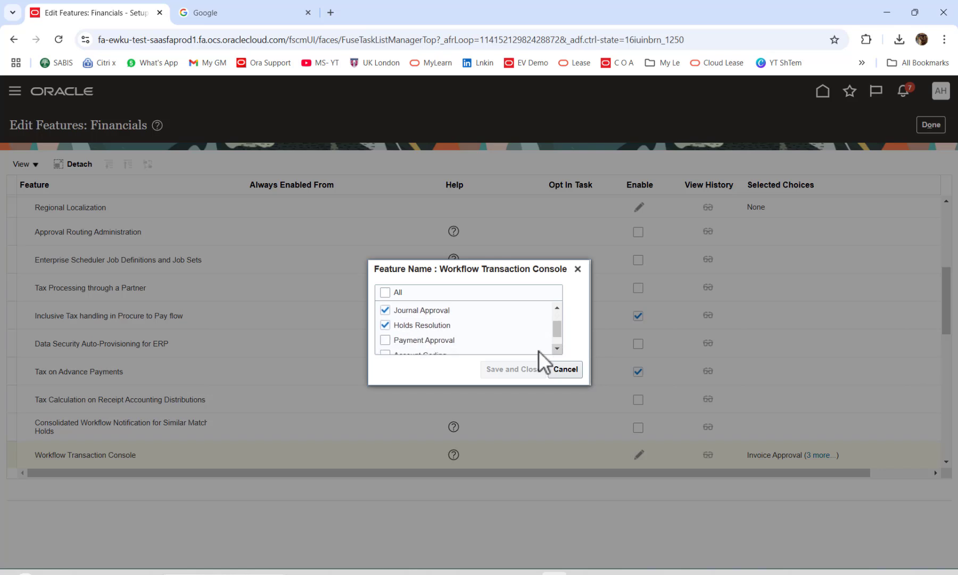
click(564, 369)
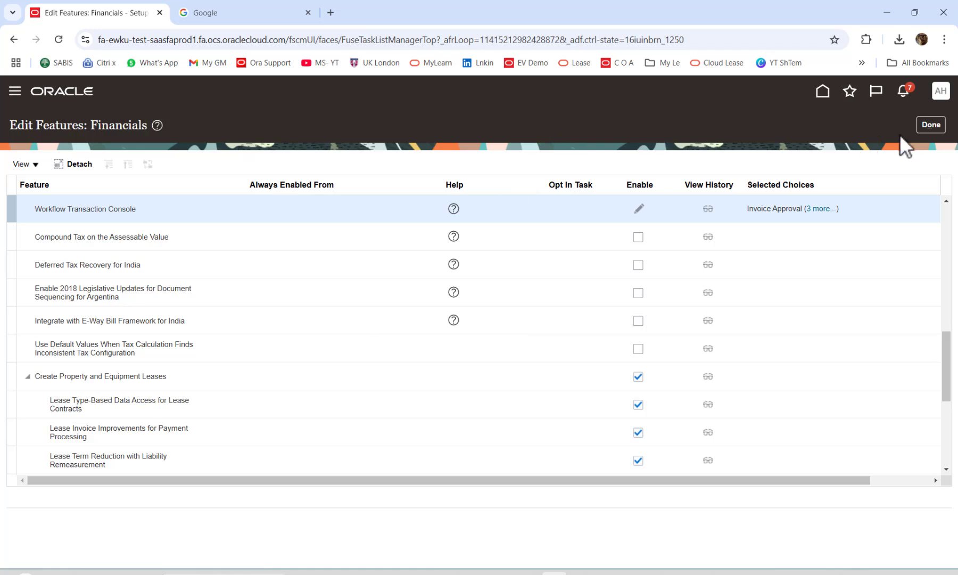
Finish the Financials feature edits and open Transaction Console from the Navigator's Tools group.
click(930, 124)
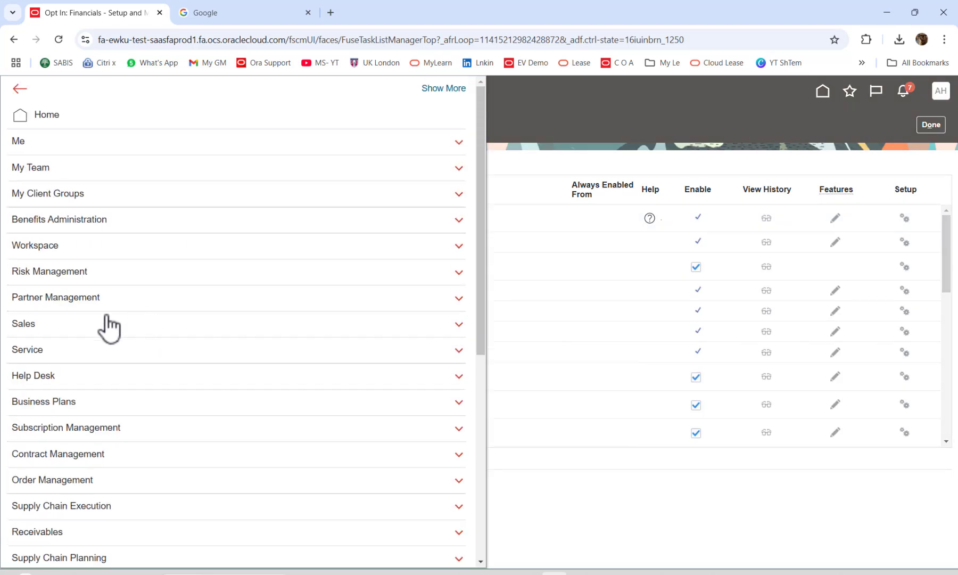
scroll(128, 326, down, 5)
click(22, 507)
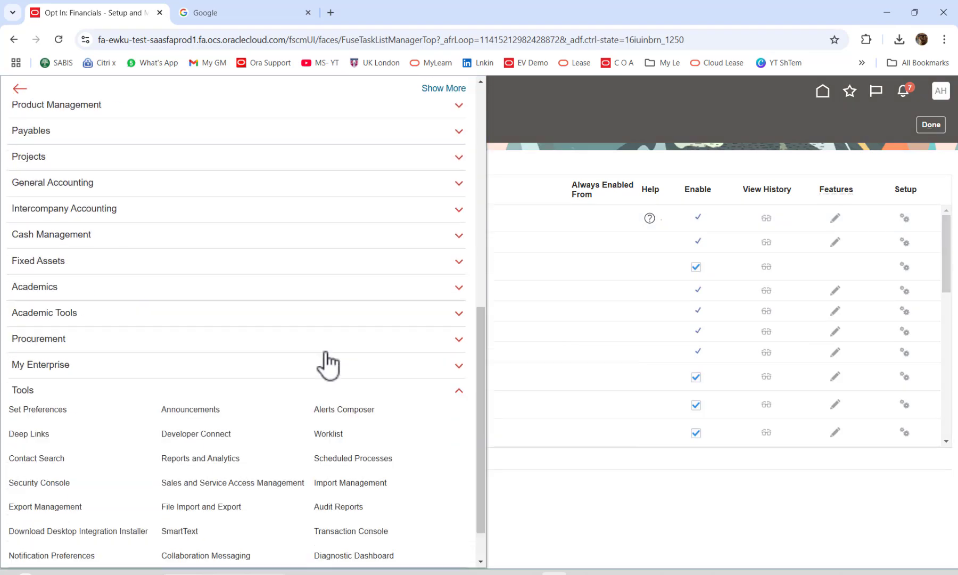
scroll(326, 354, down, 2)
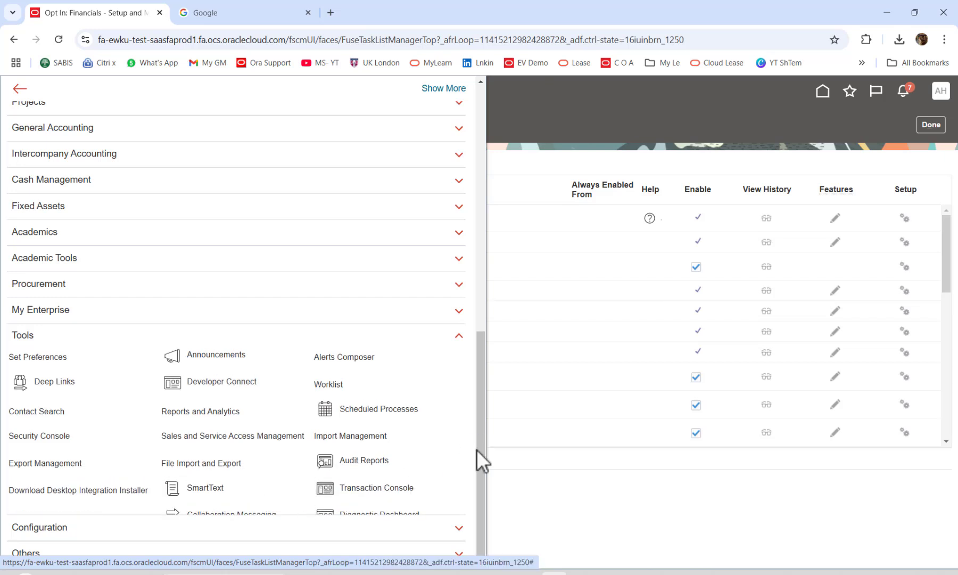
click(349, 497)
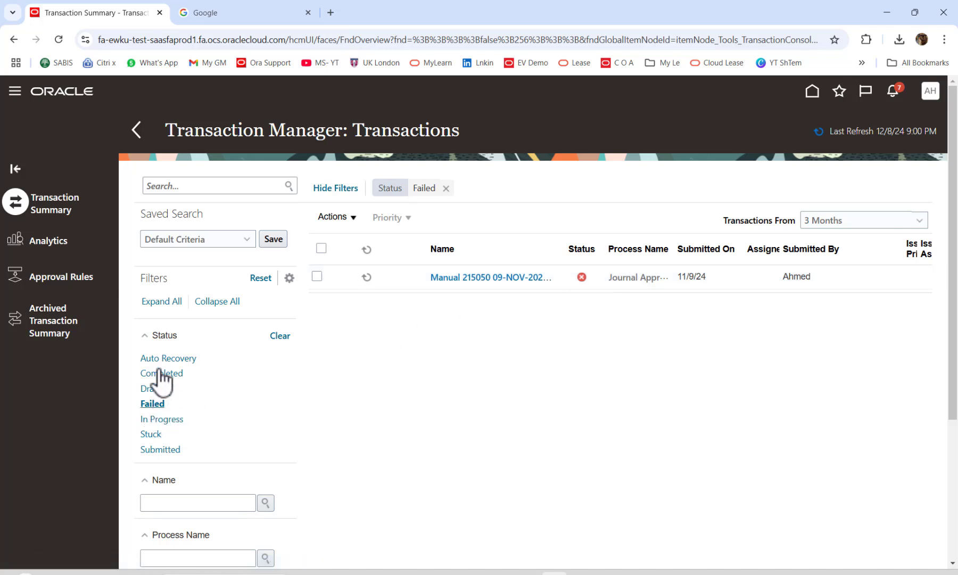
Filter transactions to In Progress and open the INVOICAPPRO1 invoice approval details.
click(832, 223)
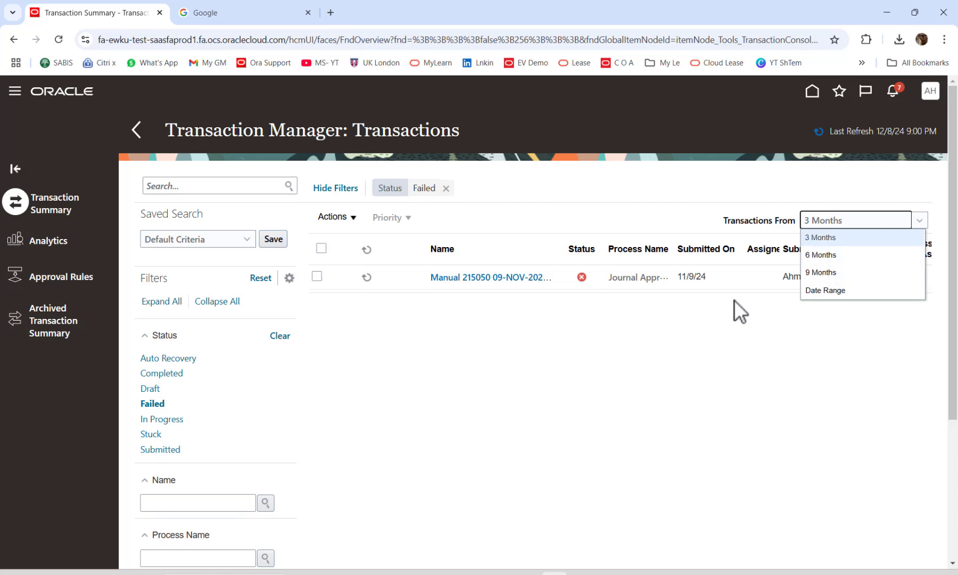
click(629, 344)
click(159, 419)
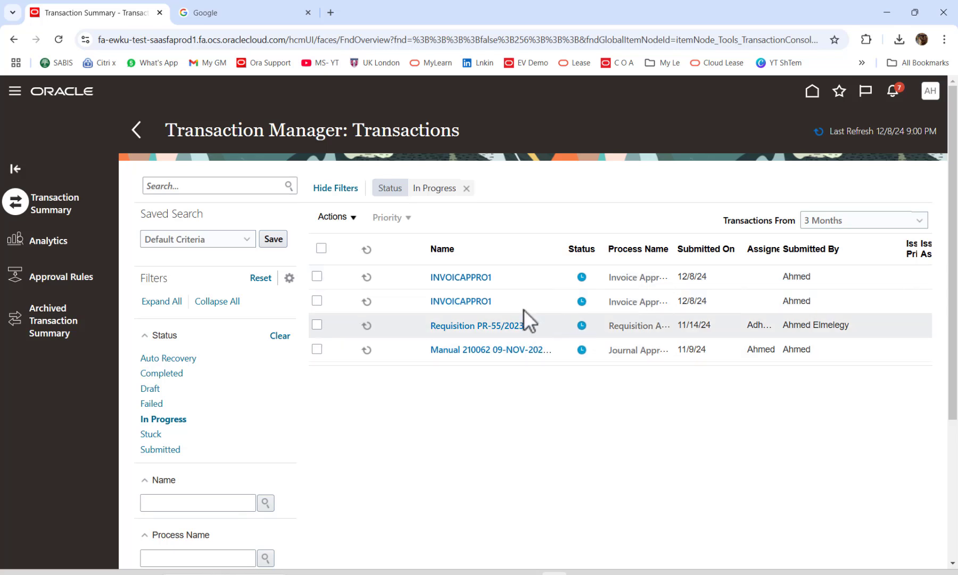
click(473, 277)
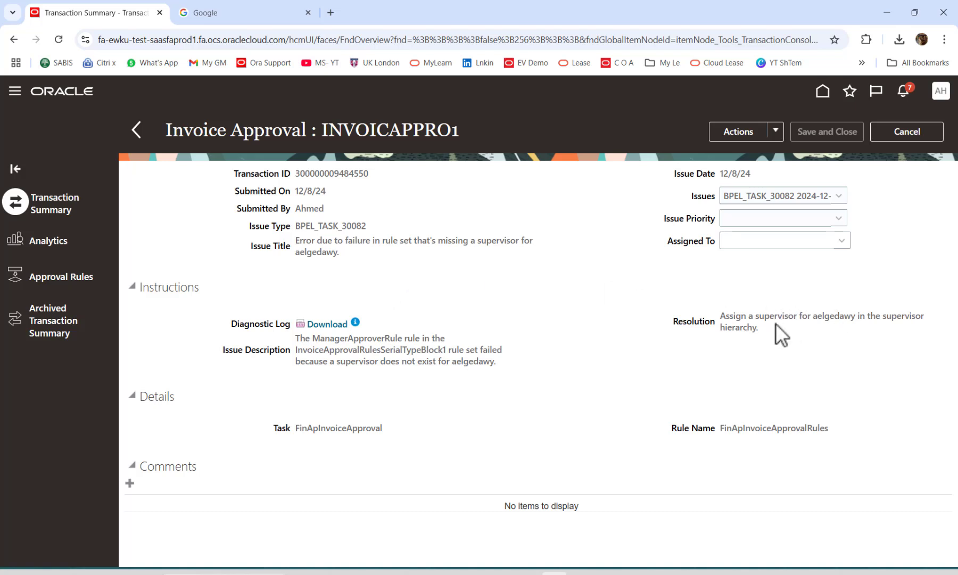
Filter to Failed and review INVOICAPPRO1's missing-supervisor issue description.
click(906, 140)
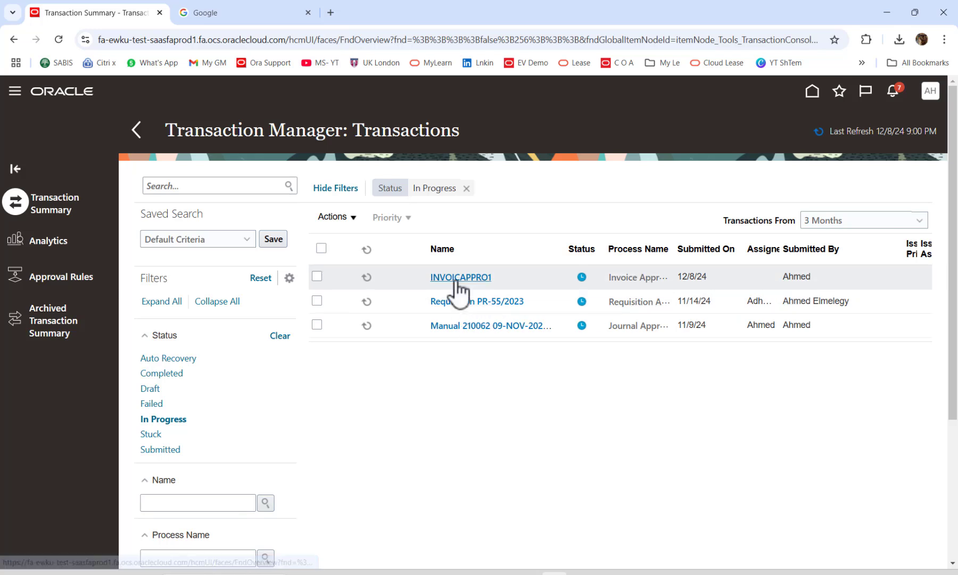
click(152, 403)
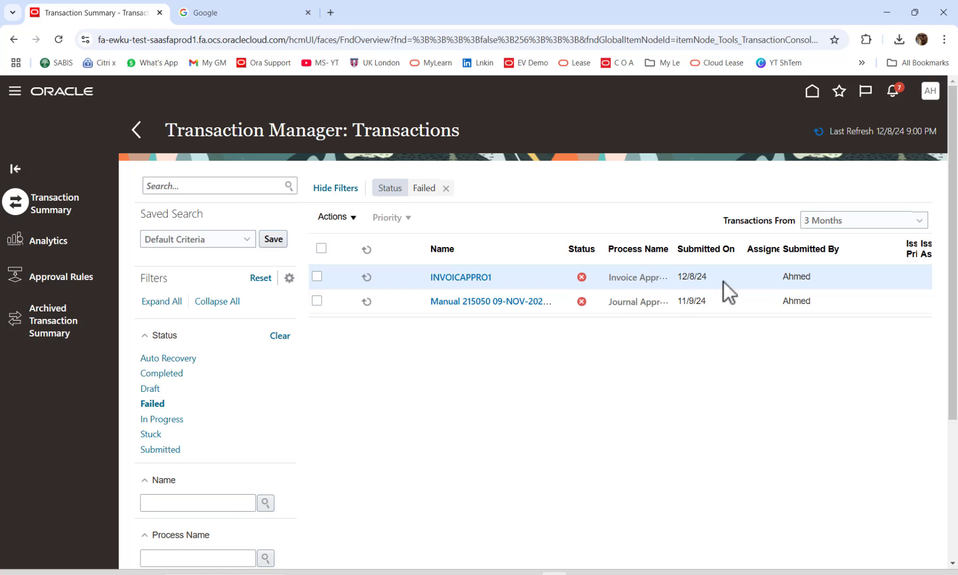
click(461, 277)
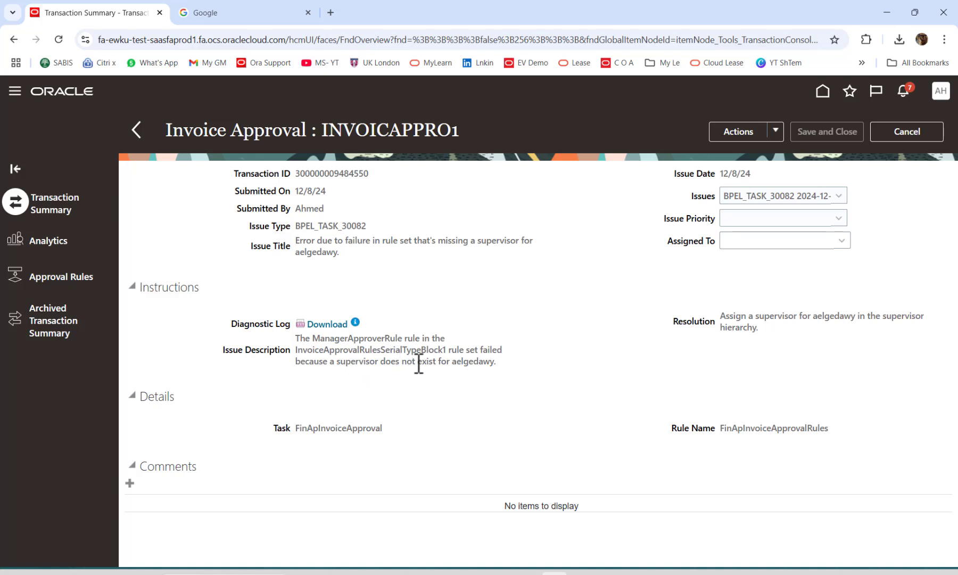
drag(395, 362, 493, 362)
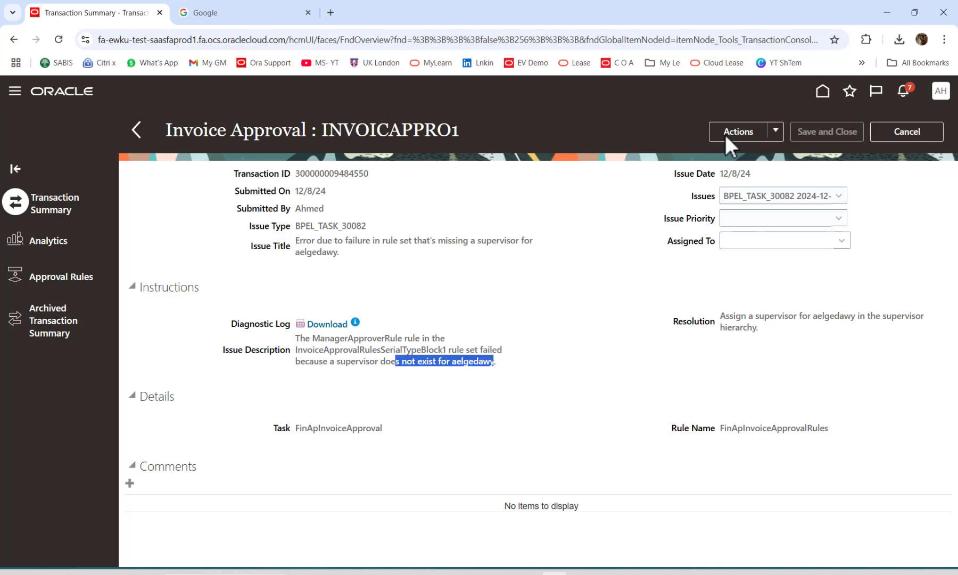
click(886, 136)
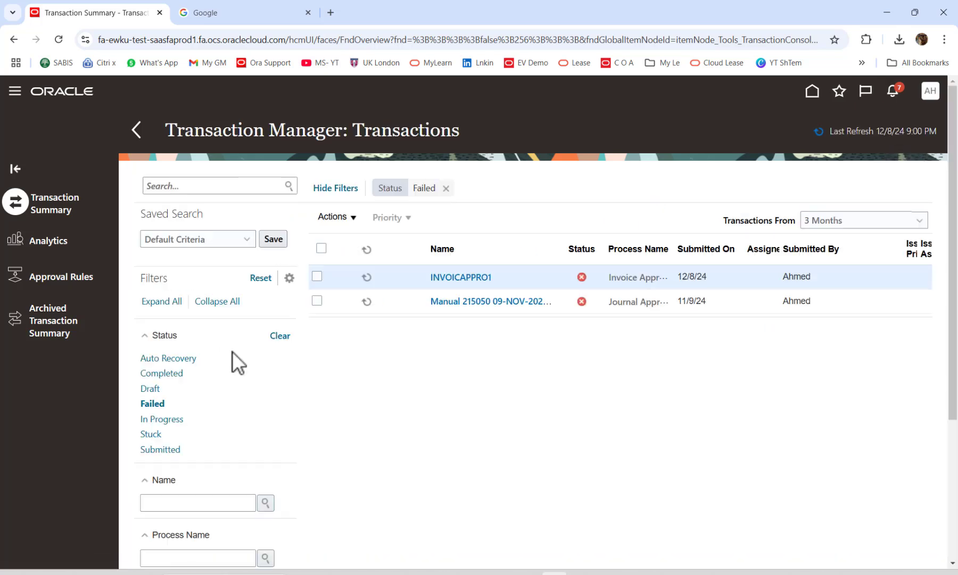
Check Stuck, then list In Progress transactions with the Process Name column widened.
click(154, 434)
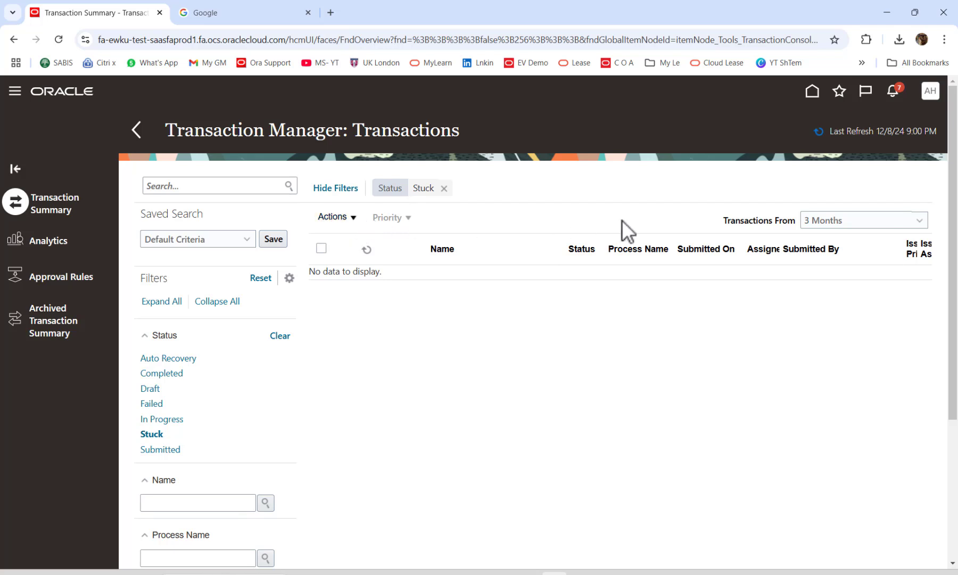
click(173, 420)
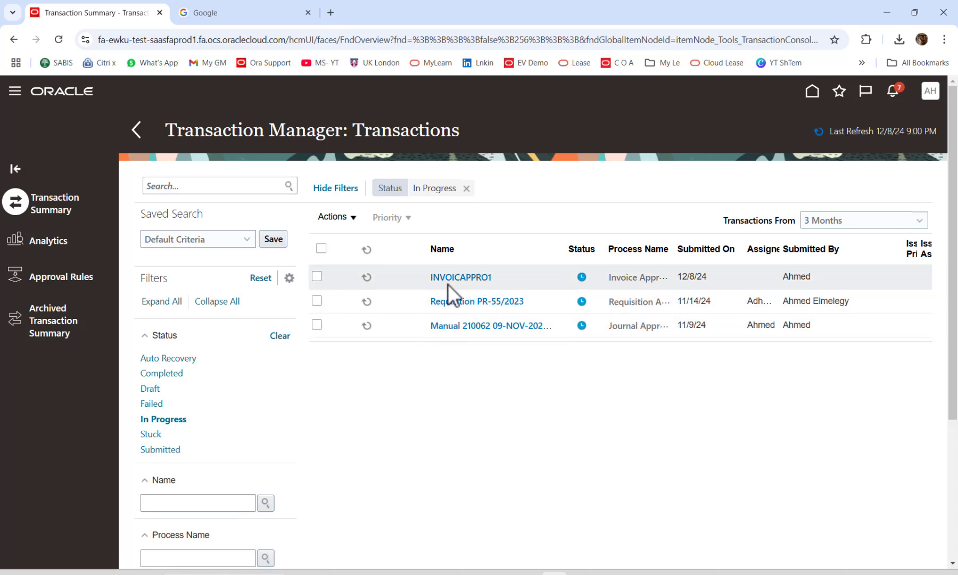
drag(675, 239, 721, 240)
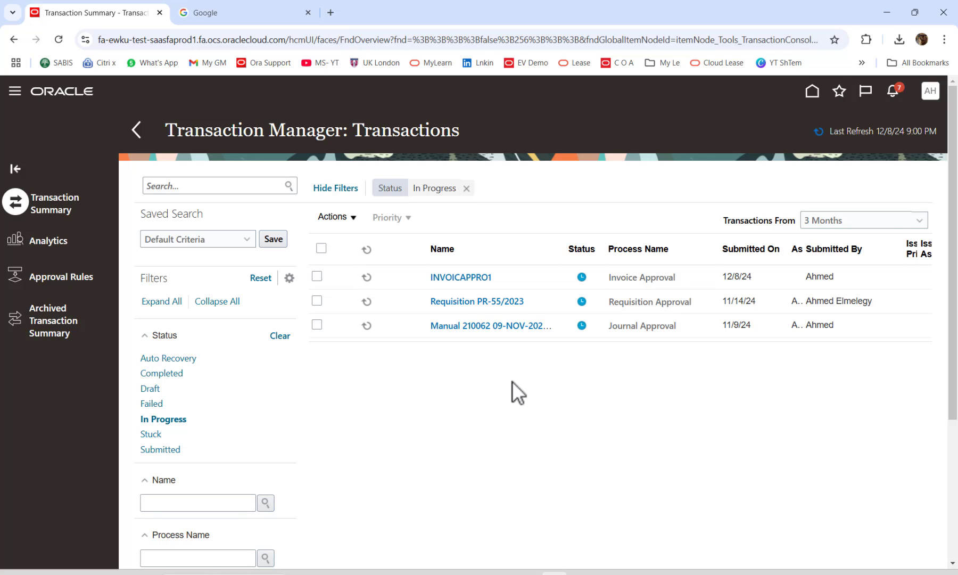
key(alt+Tab)
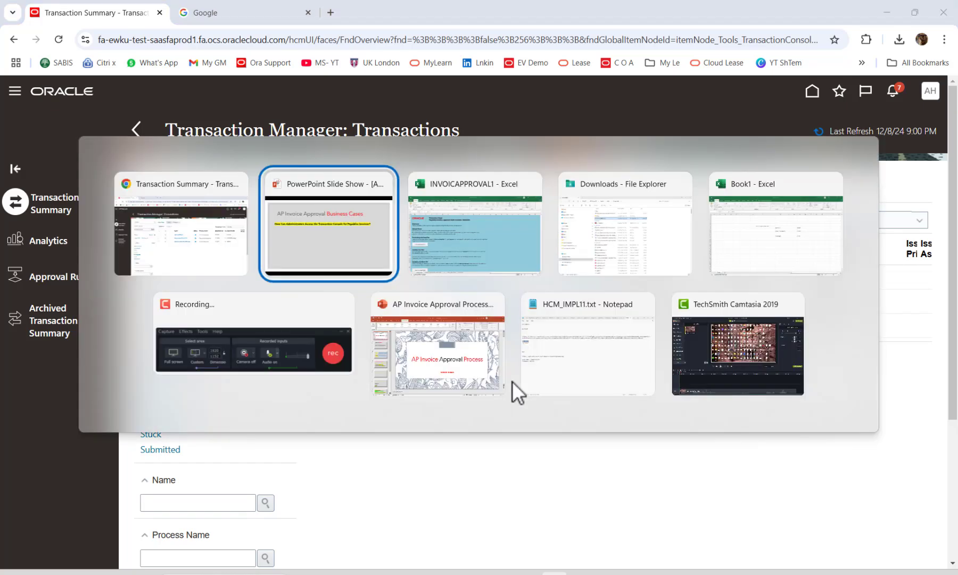
Reveal the opt-in steps and Tools > Transaction Console access bullets on the slide.
key(Right)
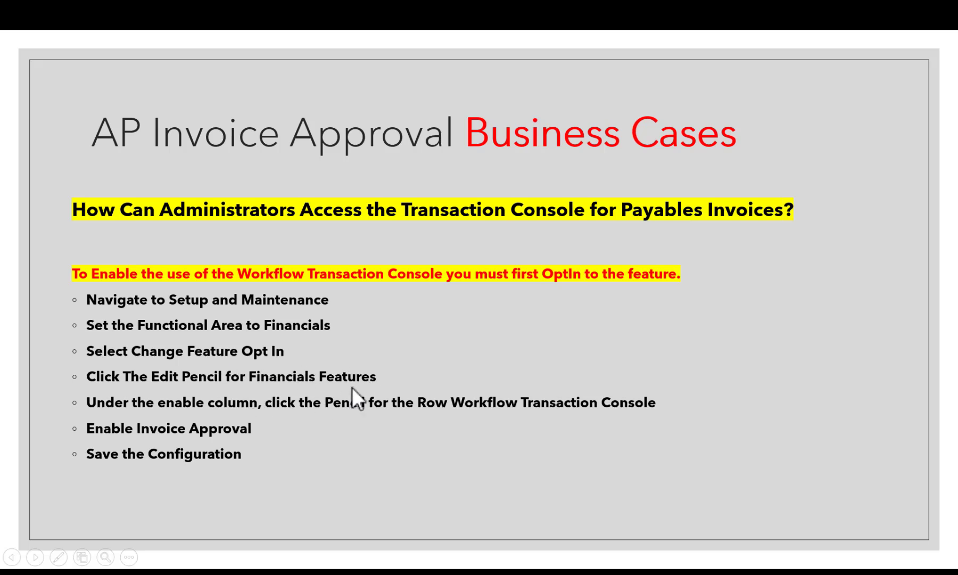
click(494, 382)
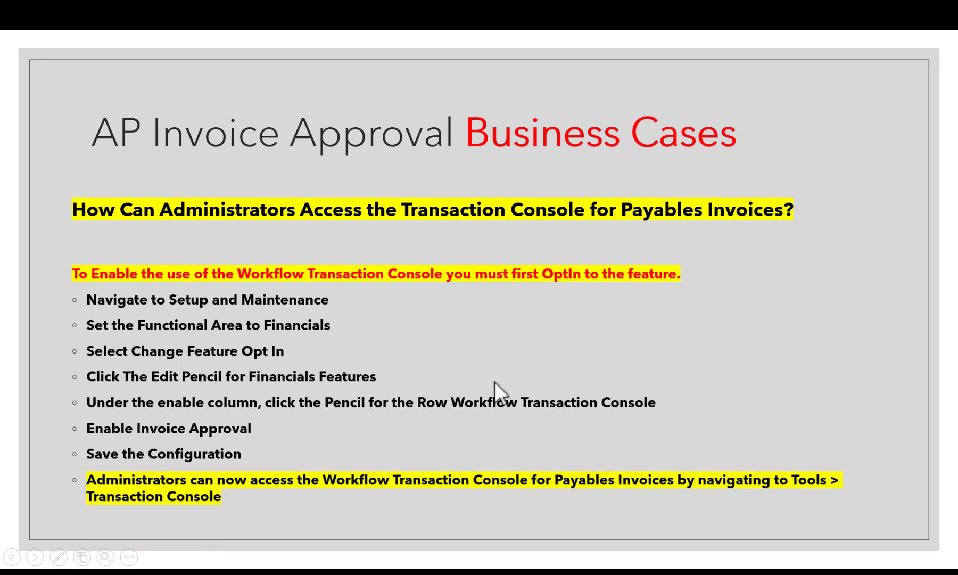
click(495, 382)
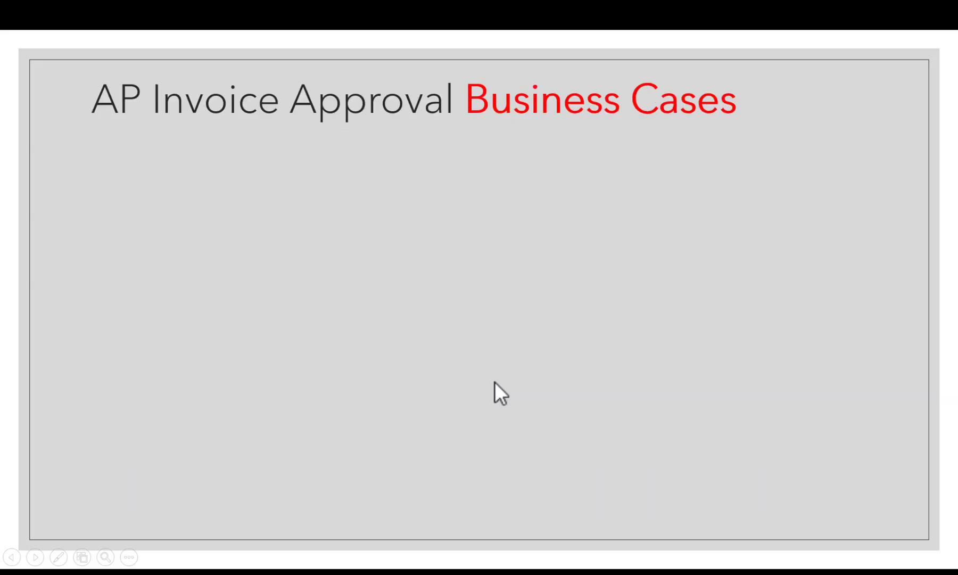
key(Left)
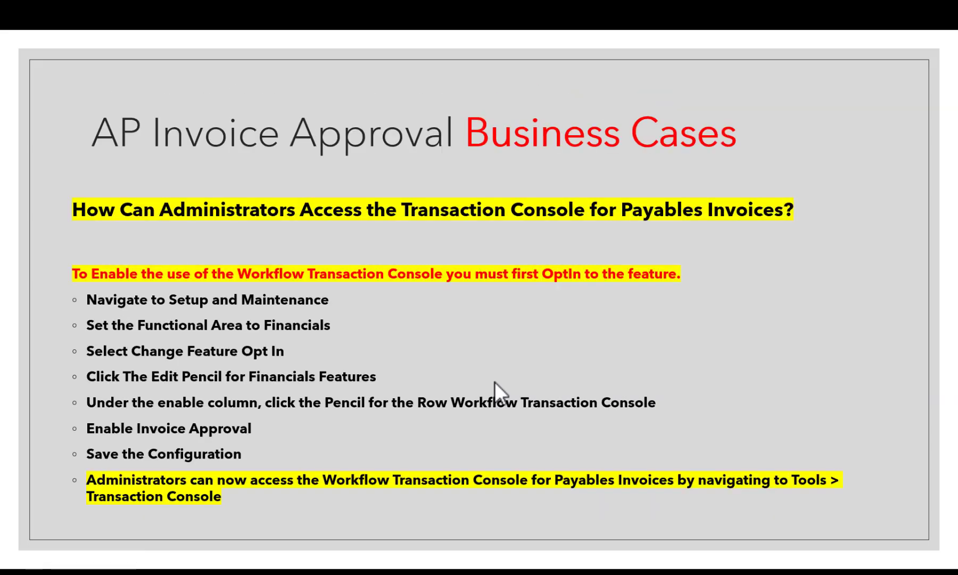
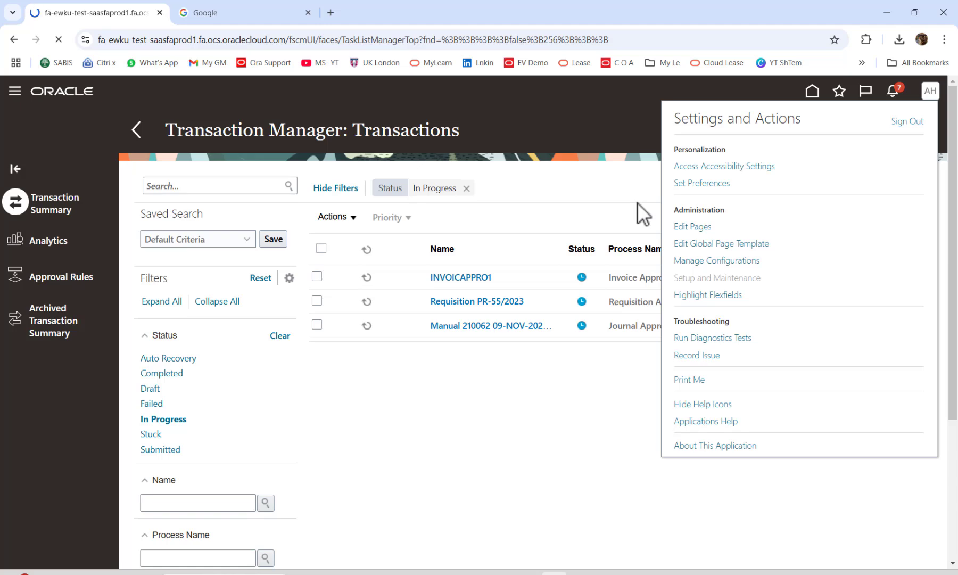
Search setup tasks for 'MANAGE STANDAR' and dismiss the results.
click(570, 168)
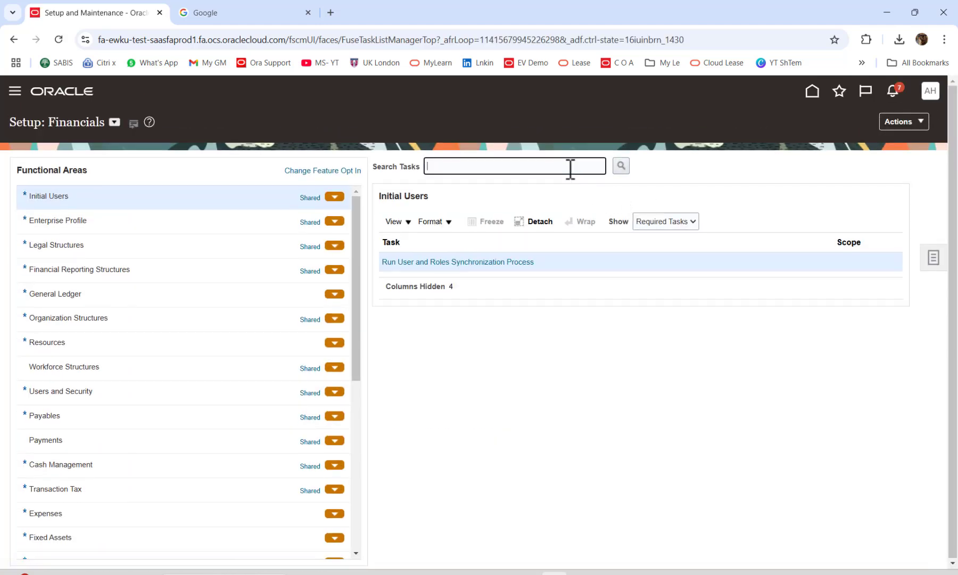
text(MANAGE STANDAR)
key(Caps_Lock)
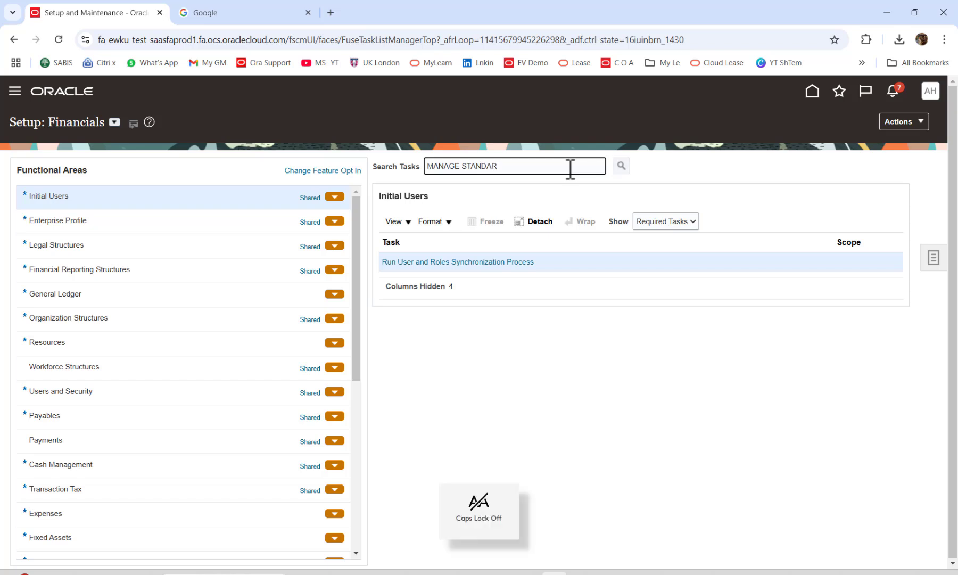
key(Return)
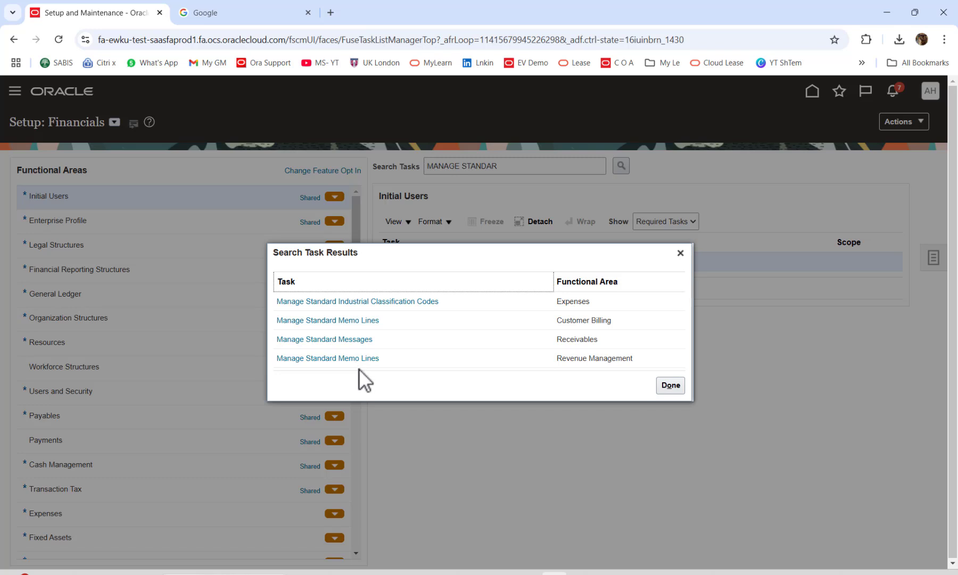
click(671, 385)
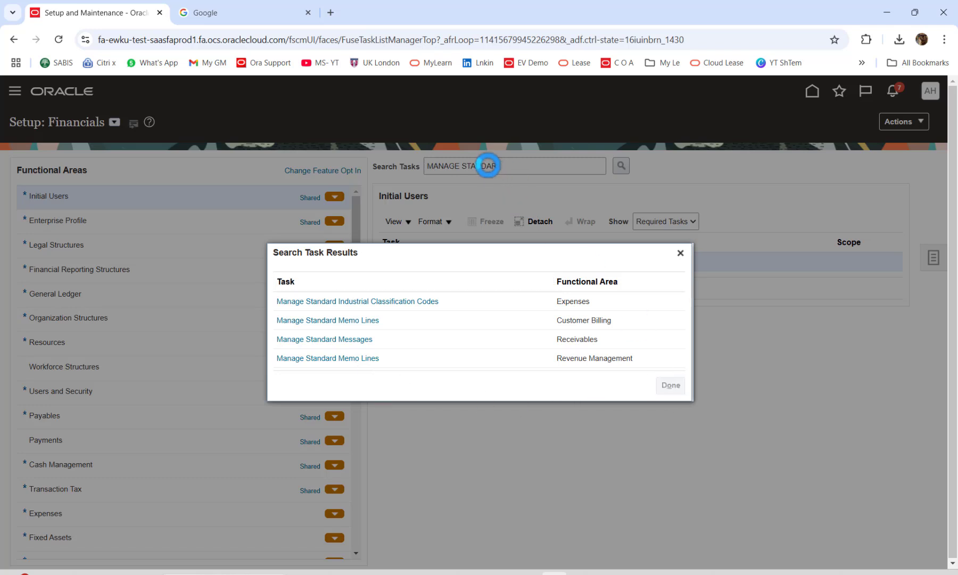
Search tasks for 'lookup', review the results, then bring up the setup task side panel.
triple_click(488, 166)
text(lookup)
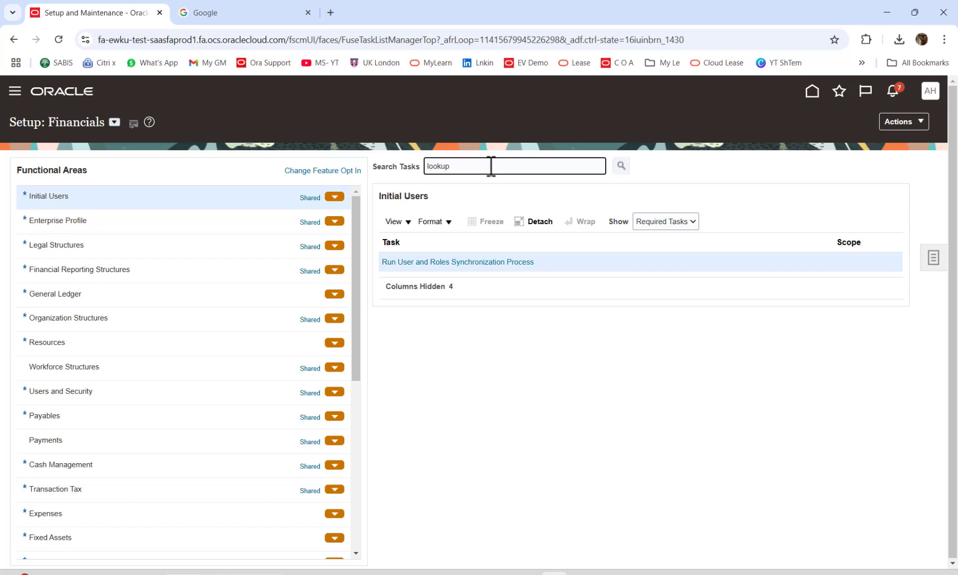
key(Return)
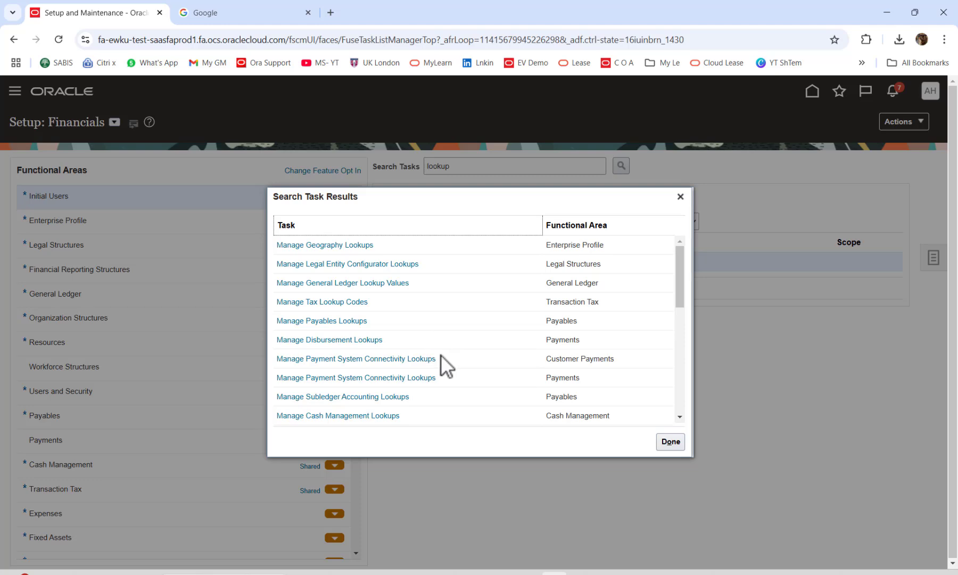
scroll(455, 352, down, 2)
scroll(455, 352, down, 4)
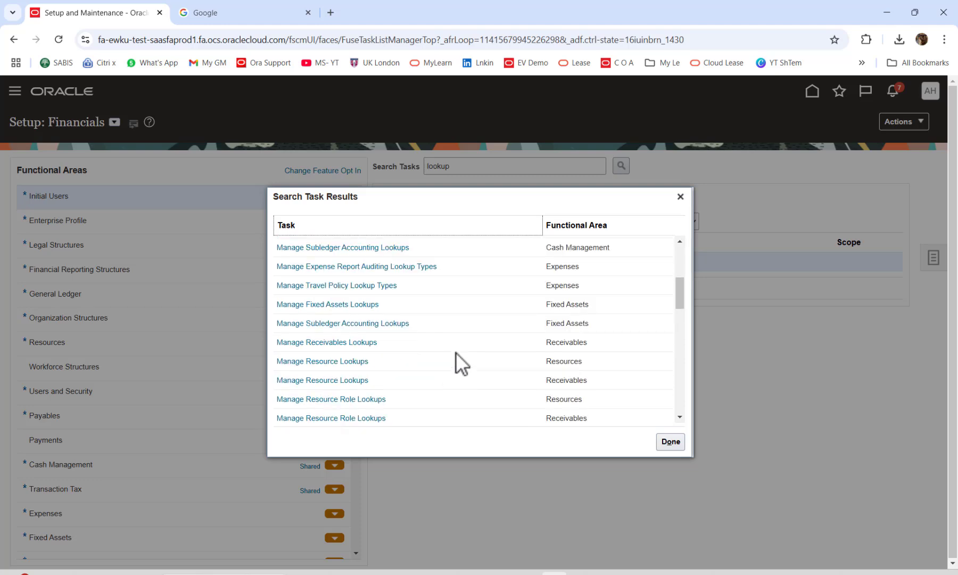
scroll(456, 353, down, 2)
scroll(455, 352, down, 5)
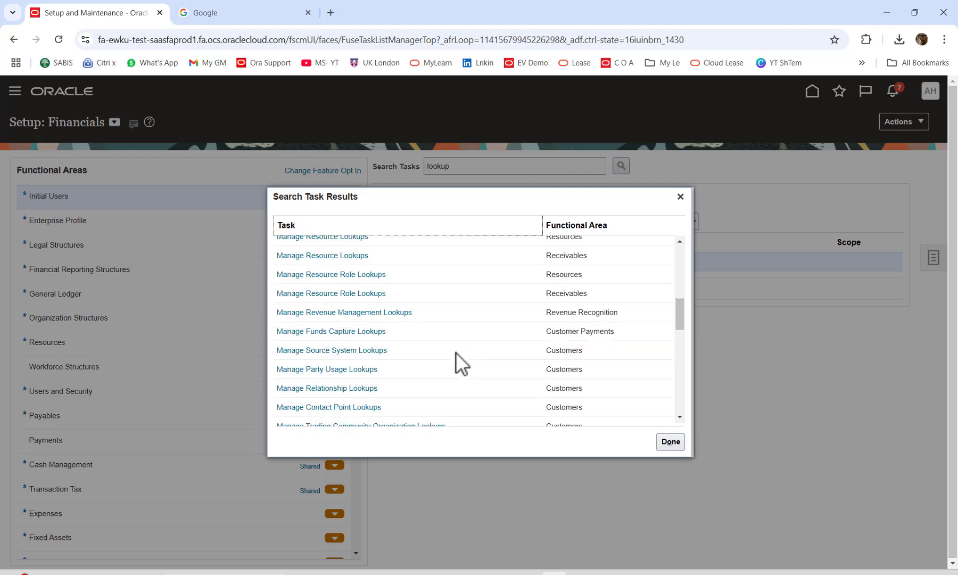
click(679, 197)
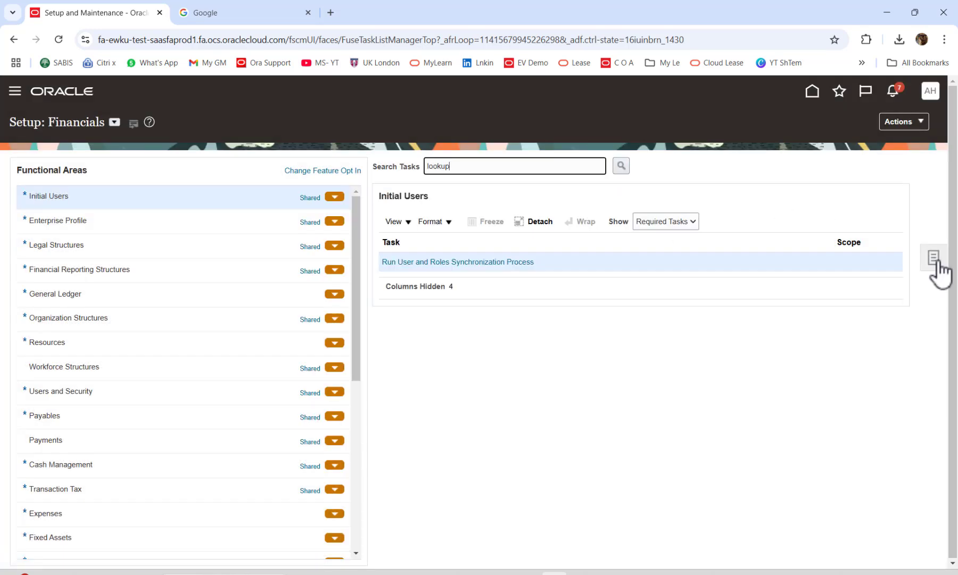
click(933, 257)
click(823, 262)
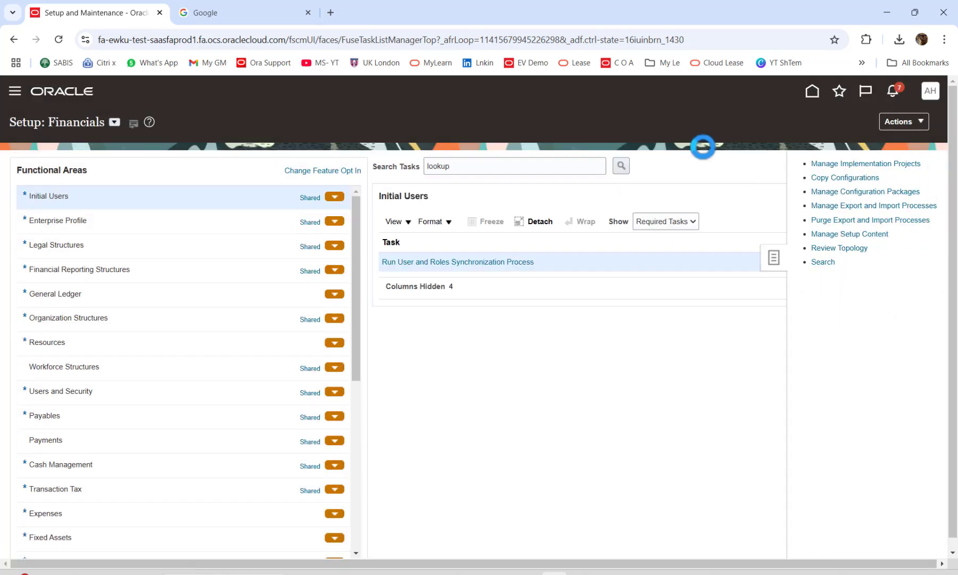
Search the setup tasks for 'lookup' and scroll through the matches.
click(267, 169)
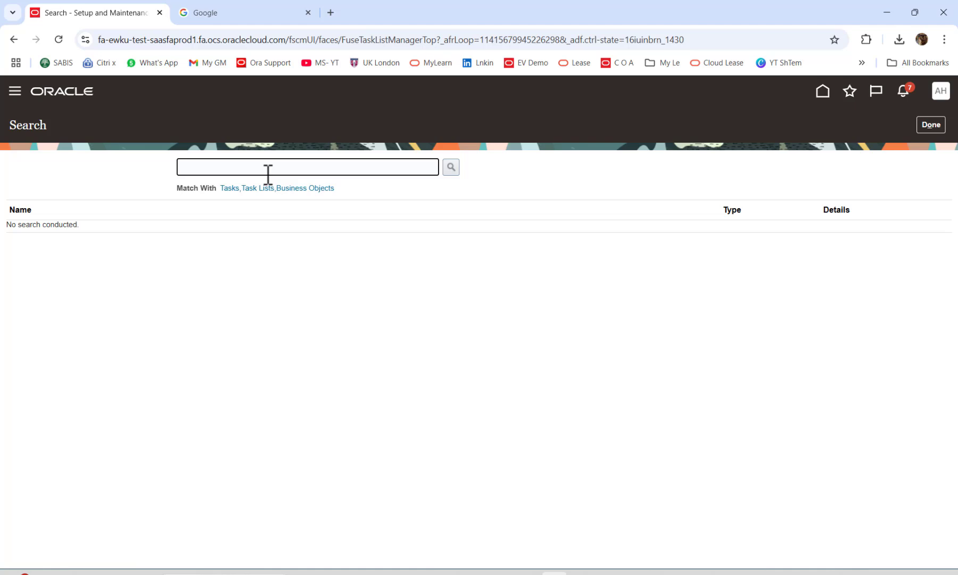
text(lookup)
key(Return)
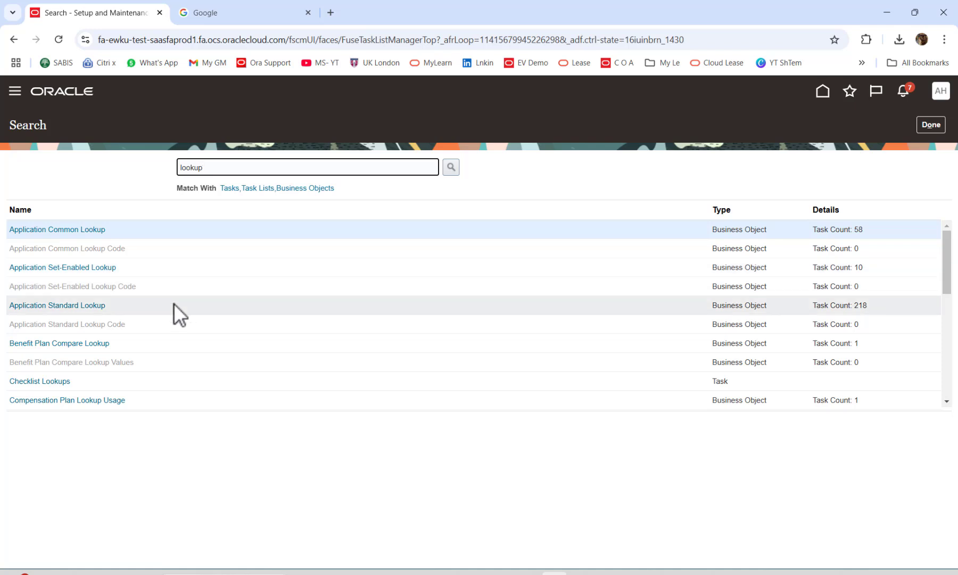
scroll(174, 303, down, 1)
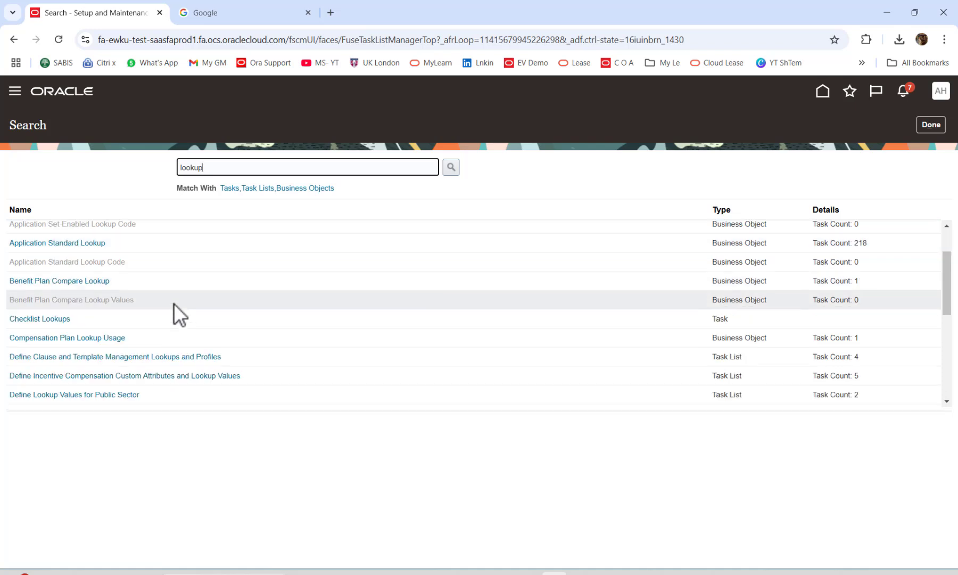
scroll(174, 303, down, 6)
scroll(174, 304, down, 5)
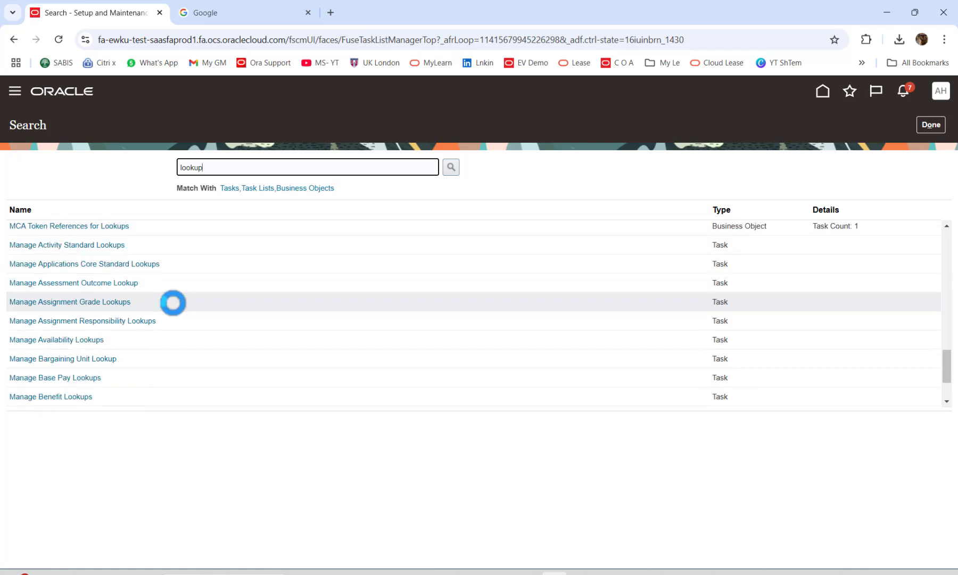
scroll(173, 303, down, 3)
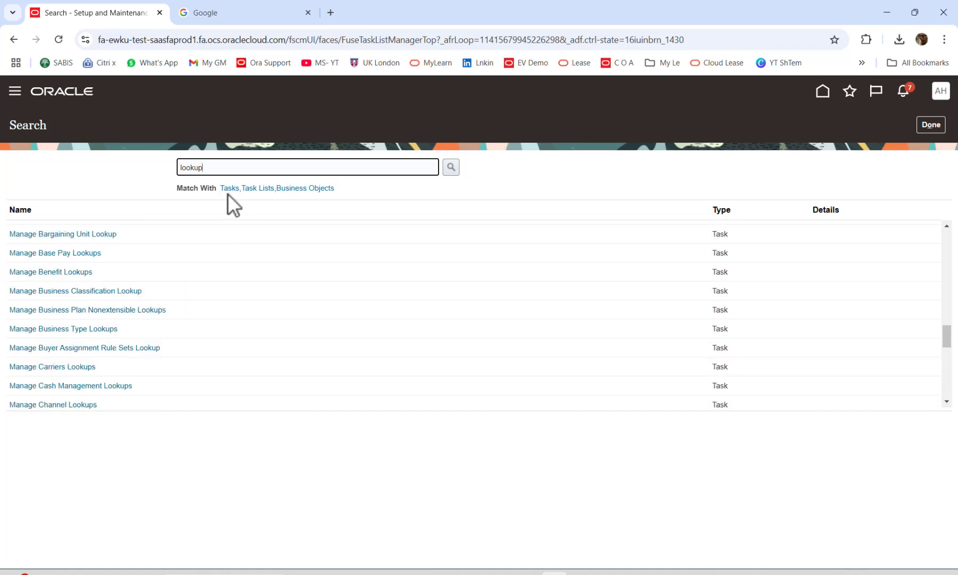
Search for 'manage standard' and go to Manage Standard Lookups.
double_click(231, 167)
text(manage standard)
key(Return)
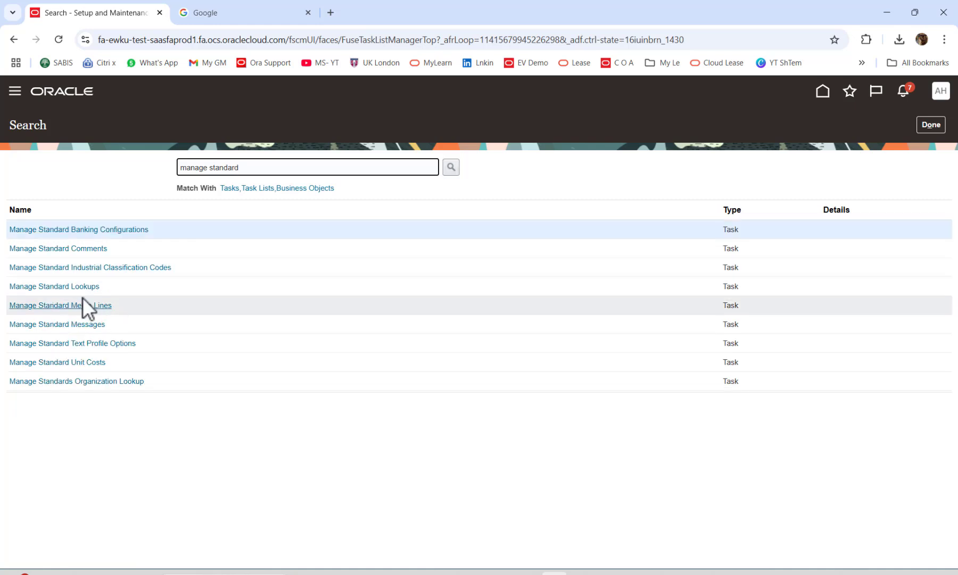
click(67, 288)
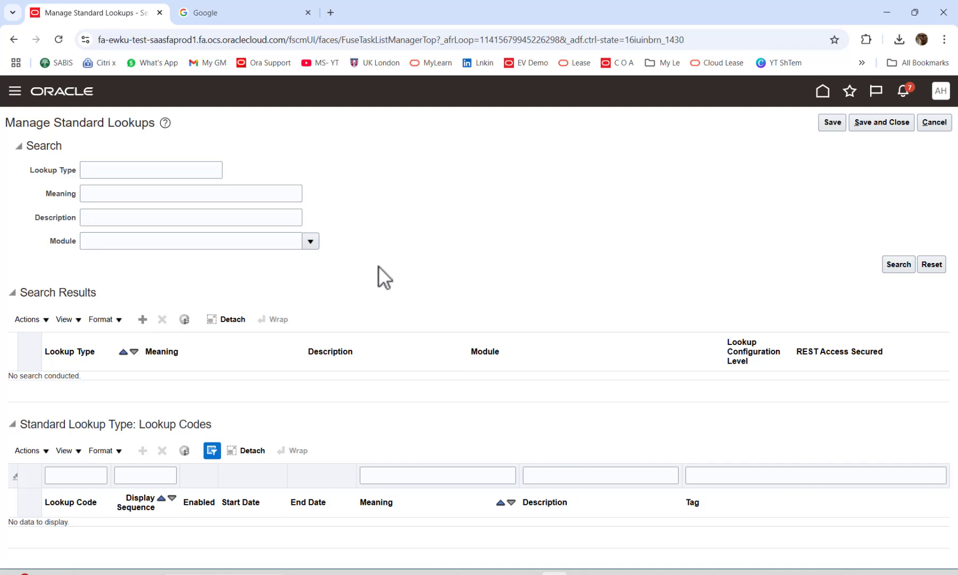
Add a new lookup type row named AP_SKIP_SOA_APPROVAL.
click(143, 320)
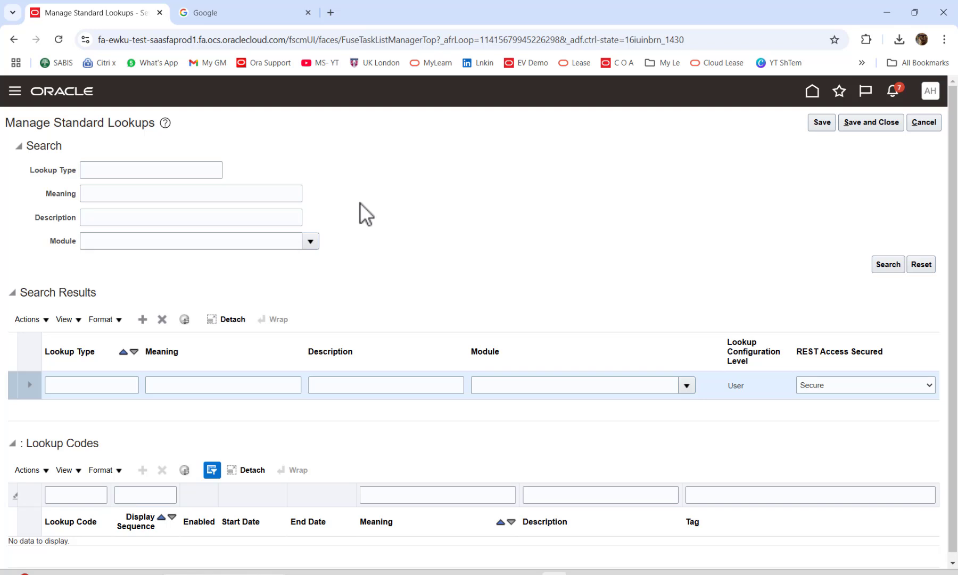
click(104, 384)
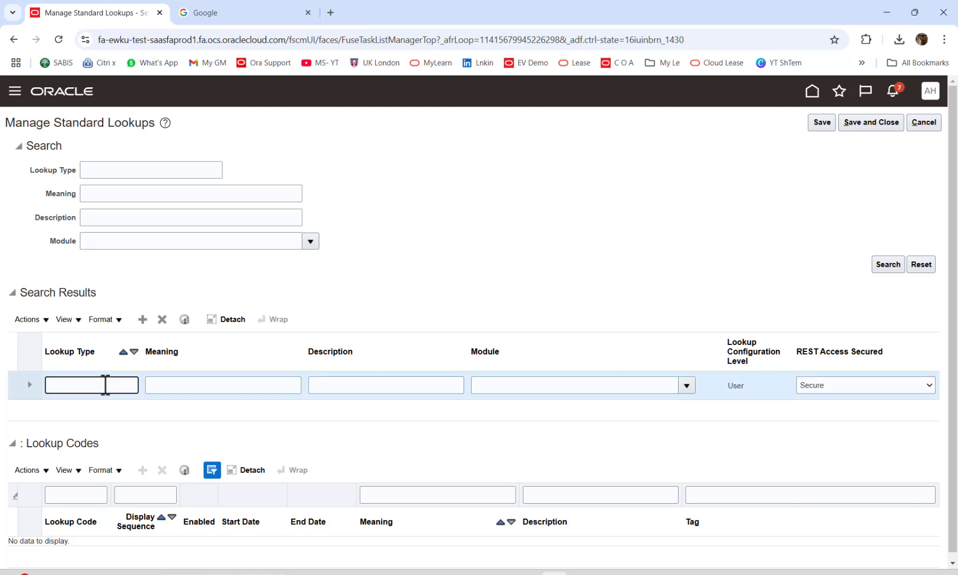
key(Caps_Lock)
text(AP_)
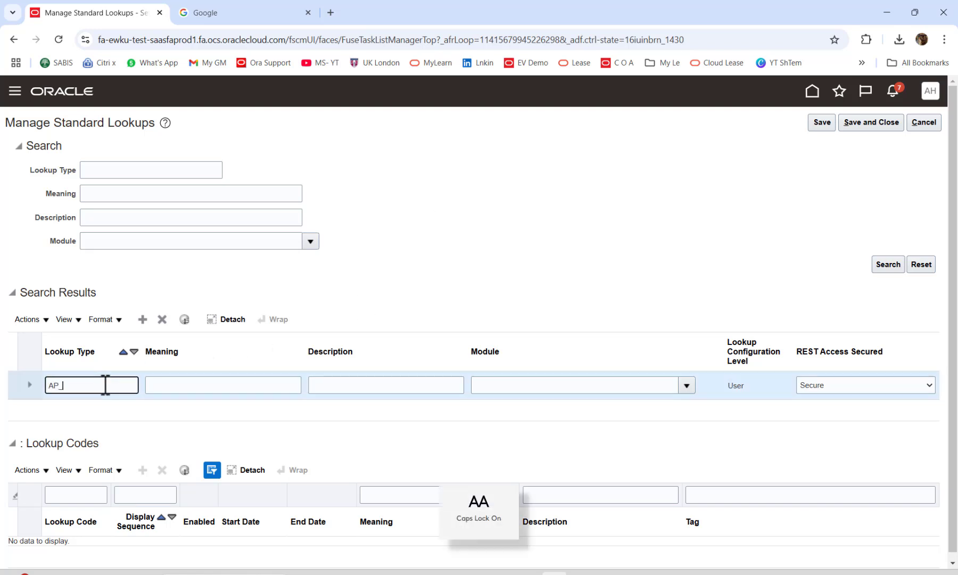
text(SKI)
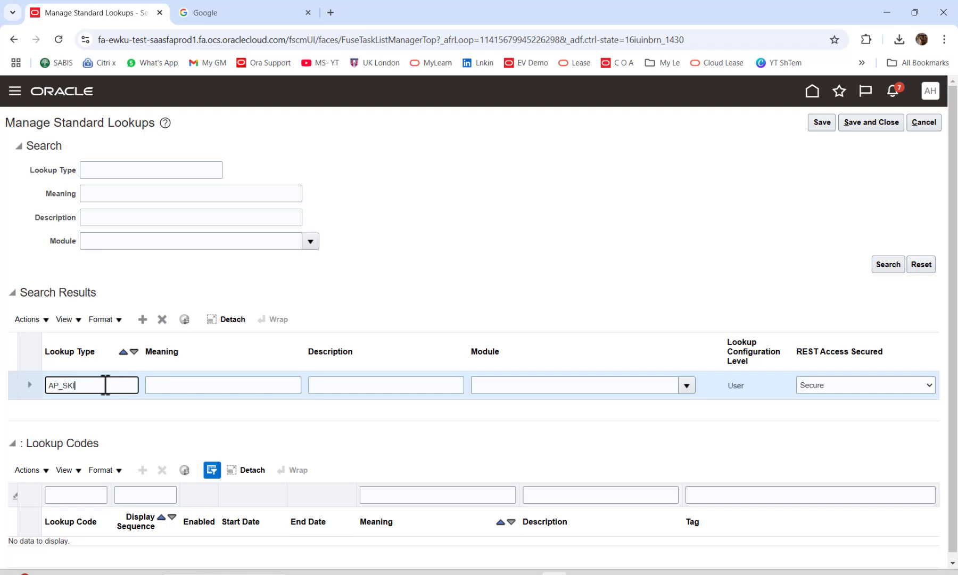
text(P_SOA_APPROVAL)
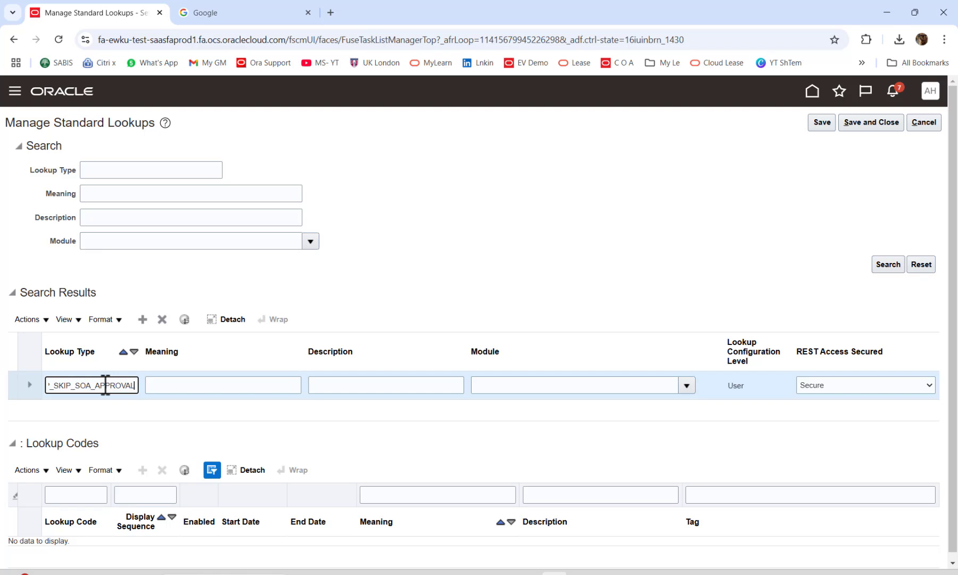
key(Tab)
Set Meaning to 'Setting Invoices as Auto Approved' and copy it into Description.
text(S)
key(Caps_Lock)
text(e)
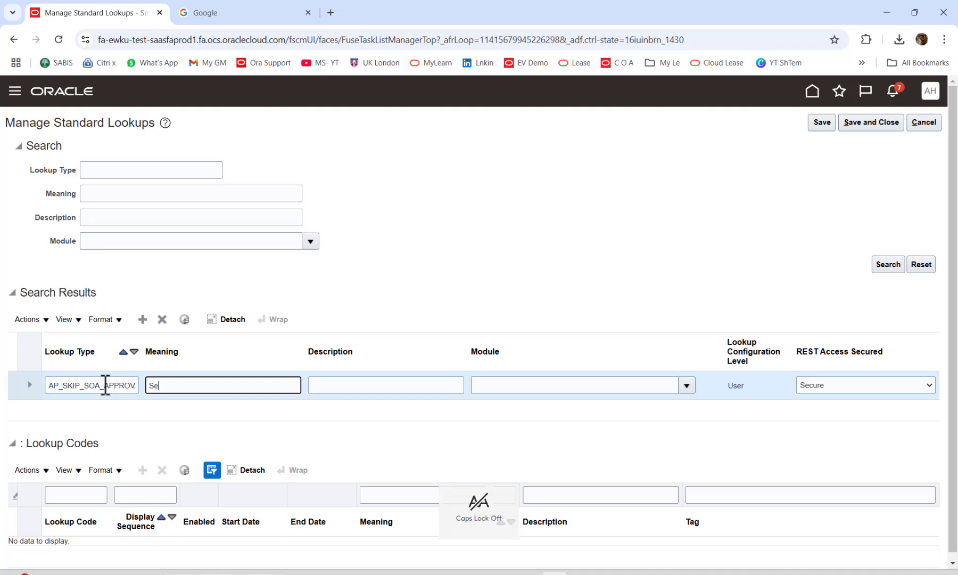
text(tting)
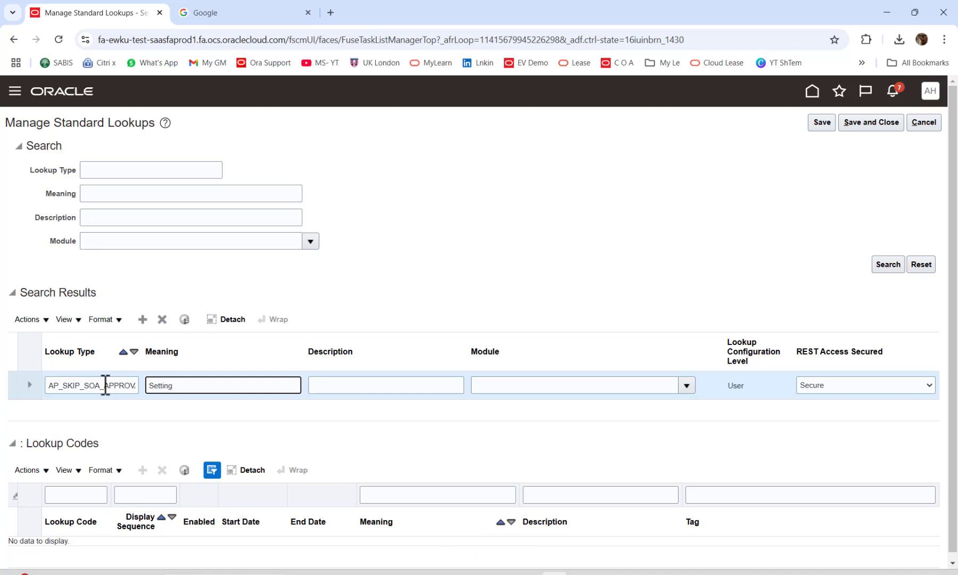
text( I)
key(Caps_Lock)
text(nvoices as)
key(Caps_Lock)
text(A)
key(Caps_Lock)
text(uto)
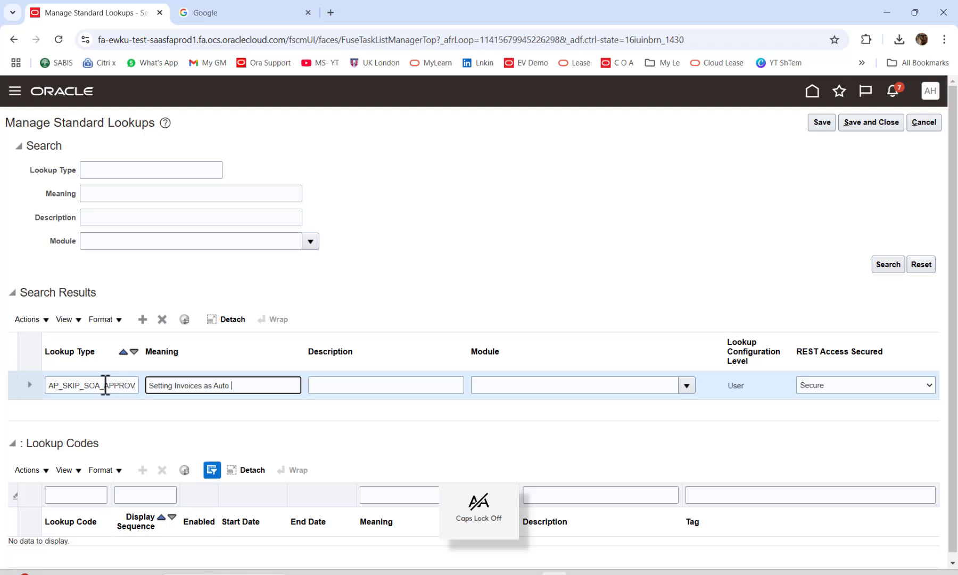
key(Caps_Lock)
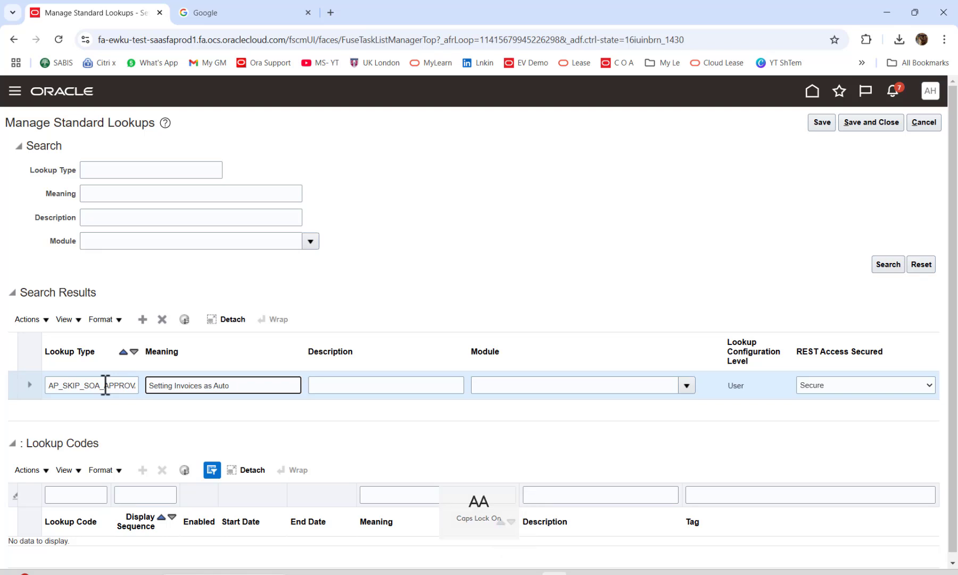
text(A)
key(Caps_Lock)
text(pproved)
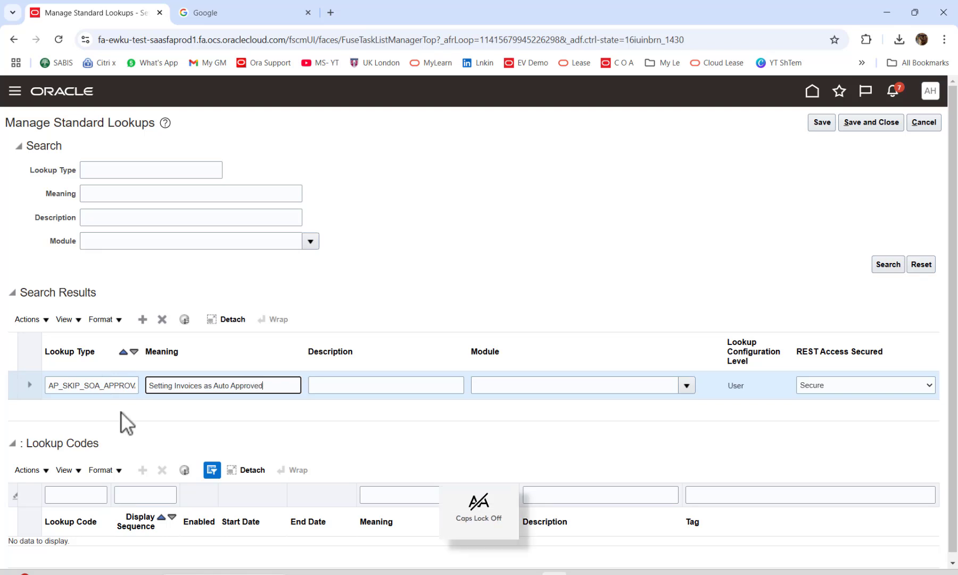
key(ctrl+a)
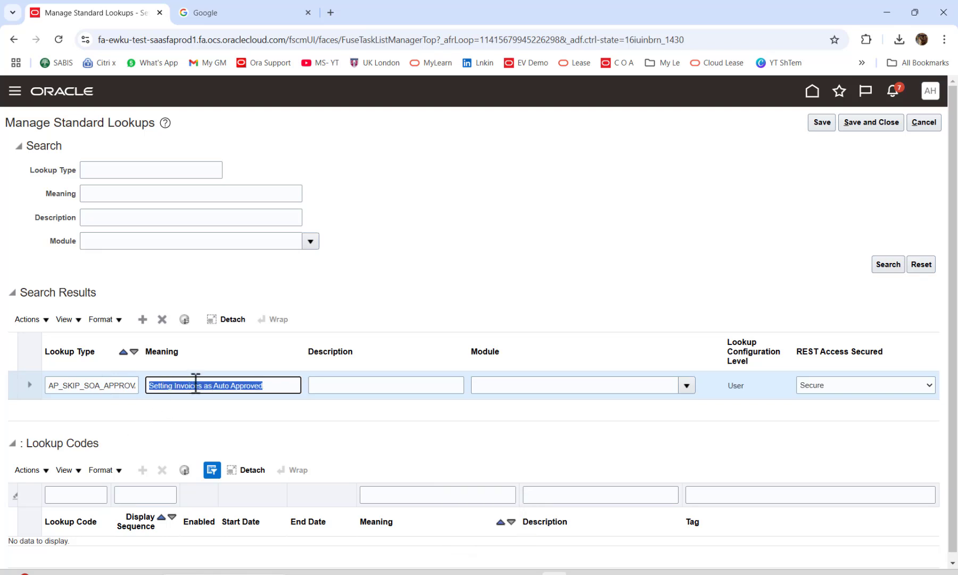
key(ctrl+c)
click(325, 384)
key(ctrl+v)
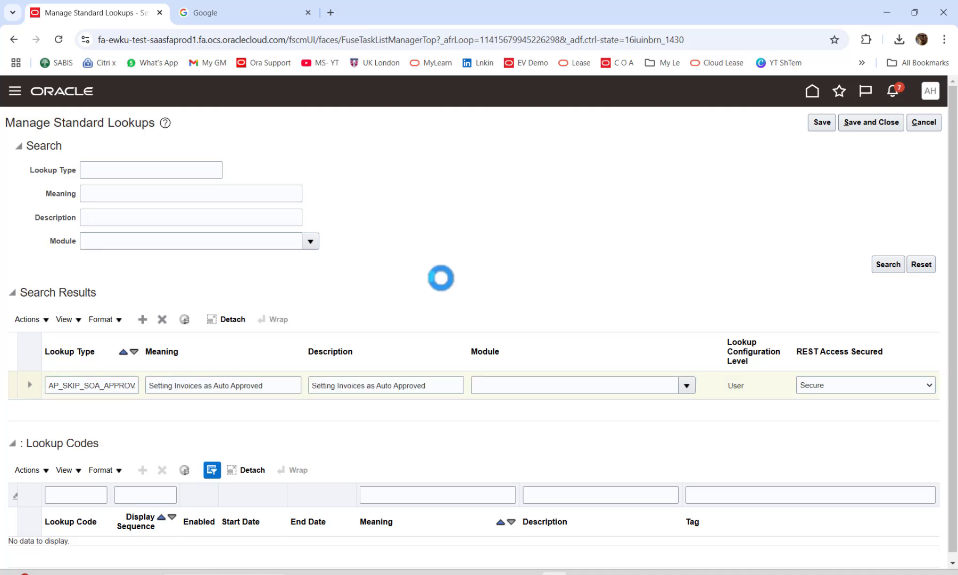
click(686, 385)
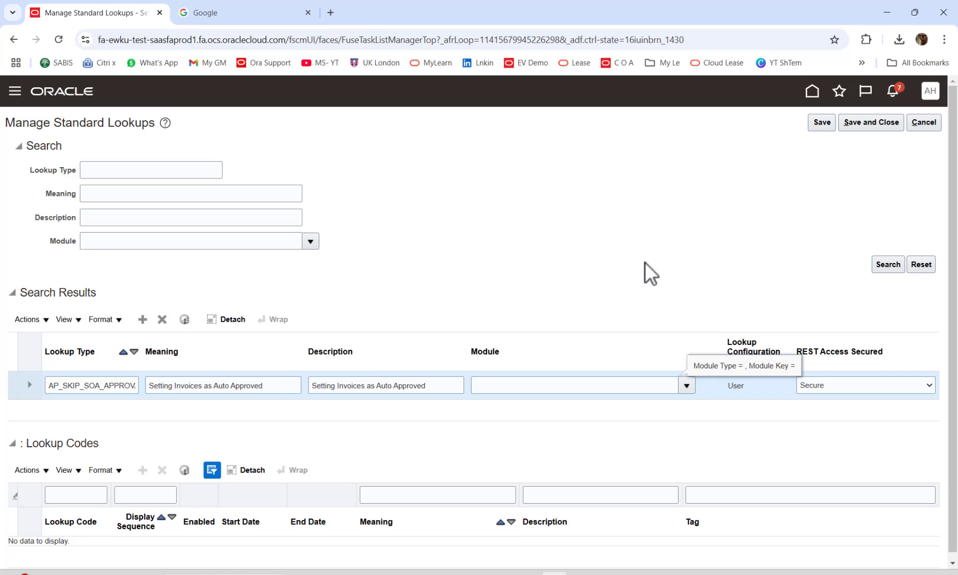
Set the lookup type's Module to Payables through the module search.
click(586, 385)
text(Paya)
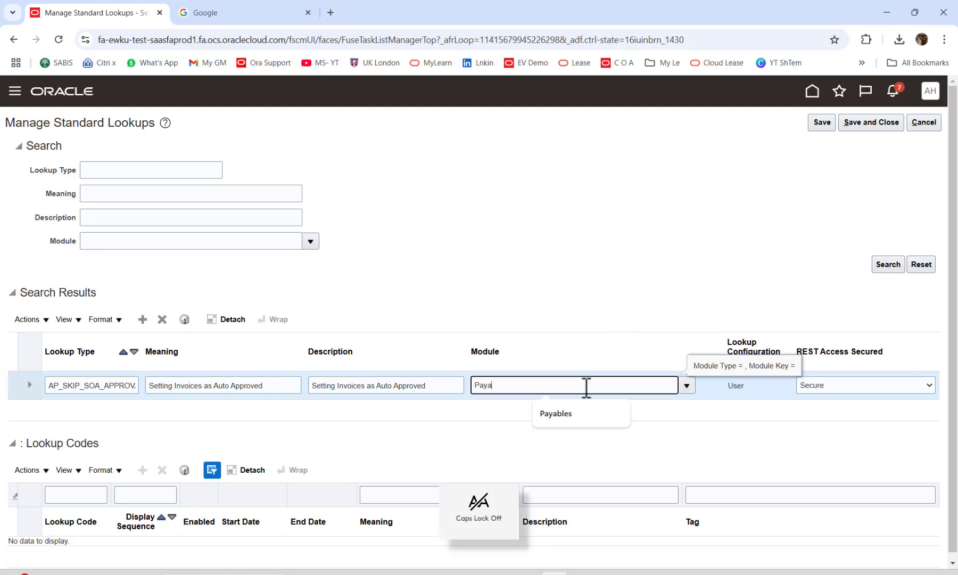
key(Tab)
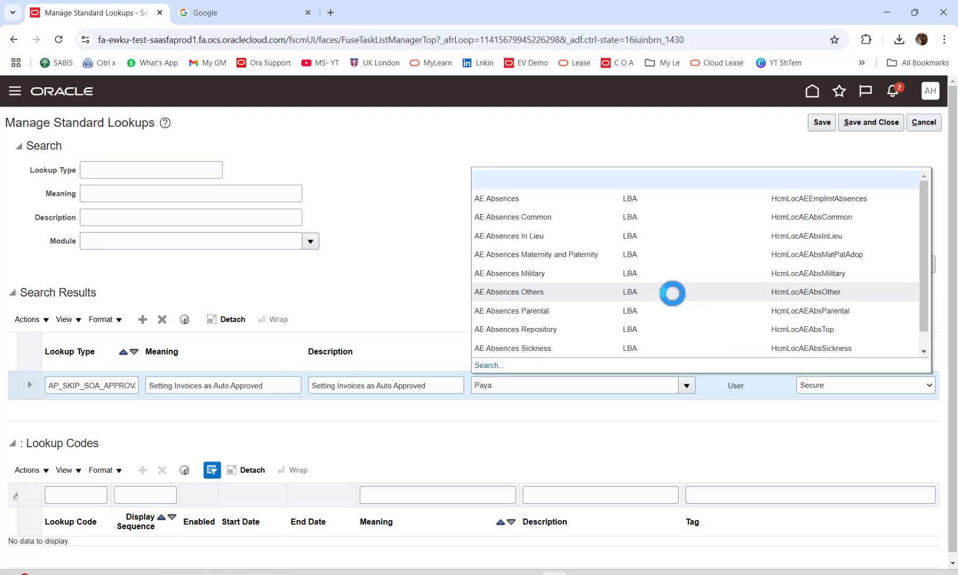
click(489, 366)
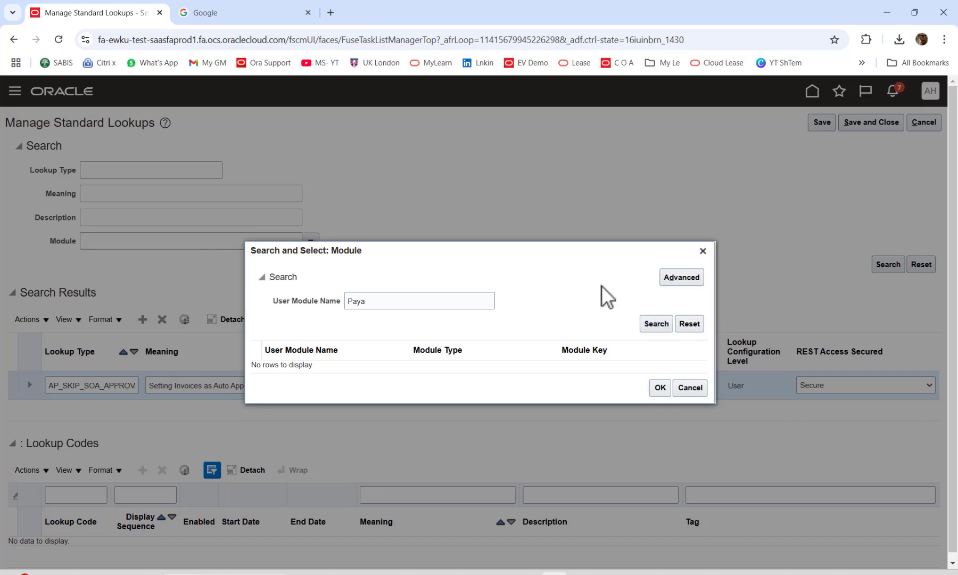
click(481, 356)
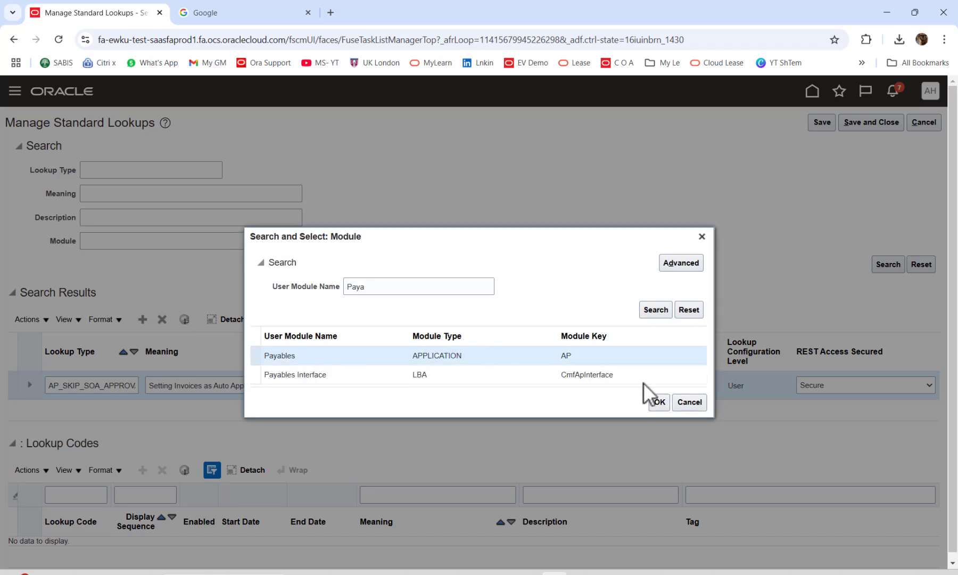
click(652, 405)
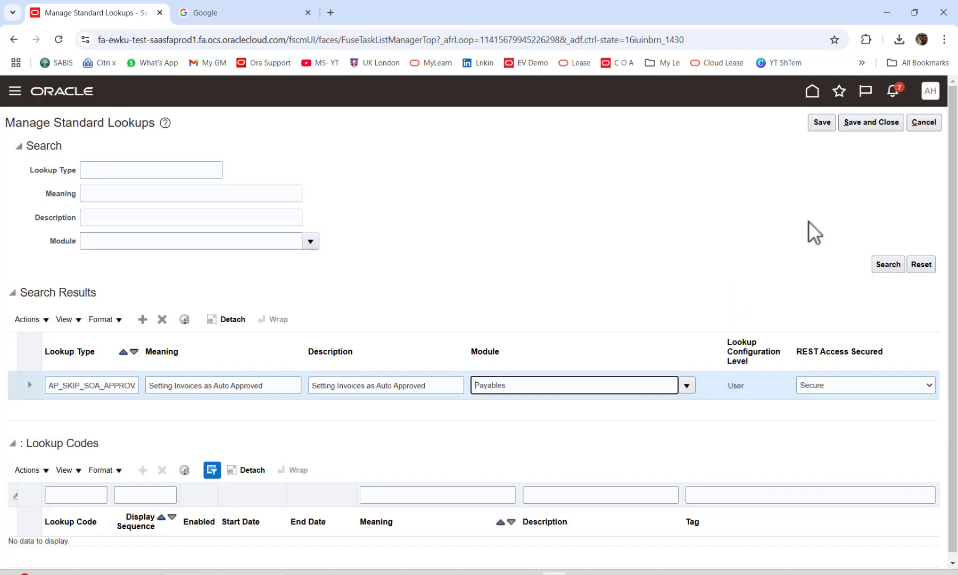
Save the lookup type and open Manage Payables Lookups by searching 'manage Payab'.
click(863, 123)
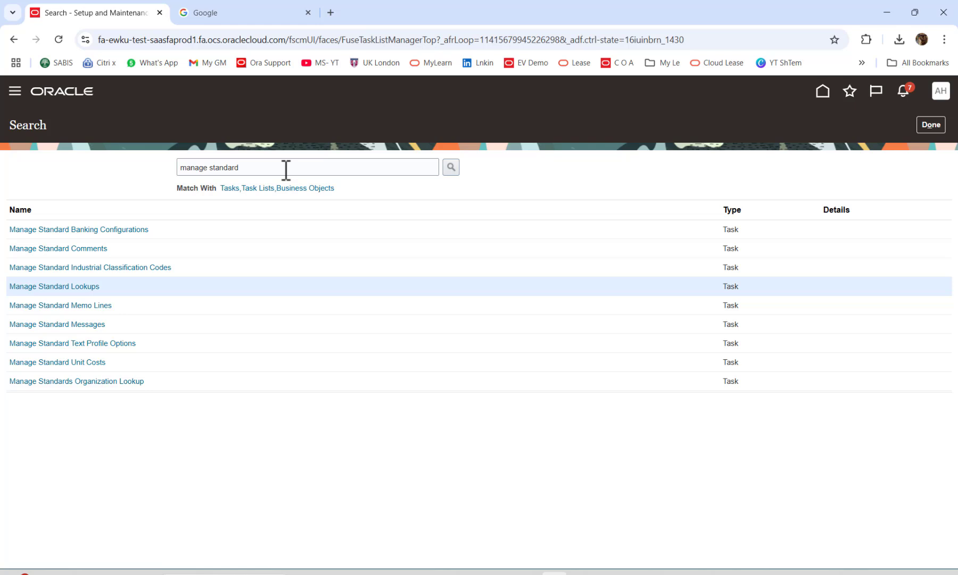
double_click(219, 169)
text(P)
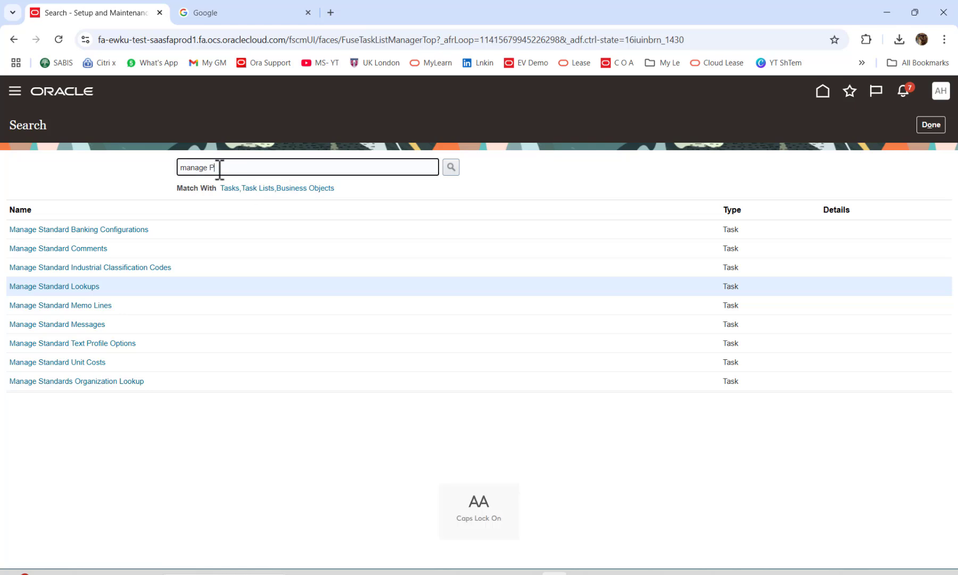
key(Caps_Lock)
text(ayab)
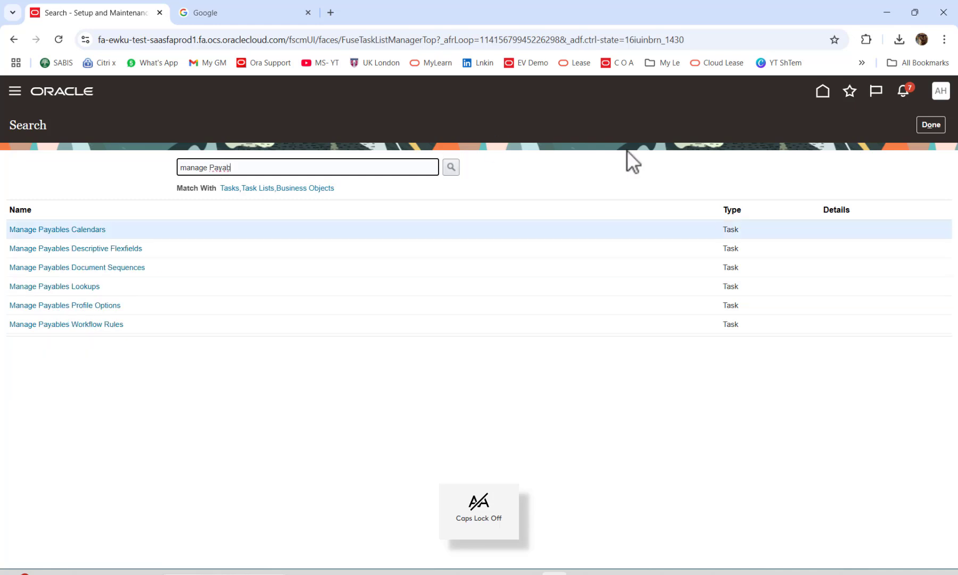
click(71, 288)
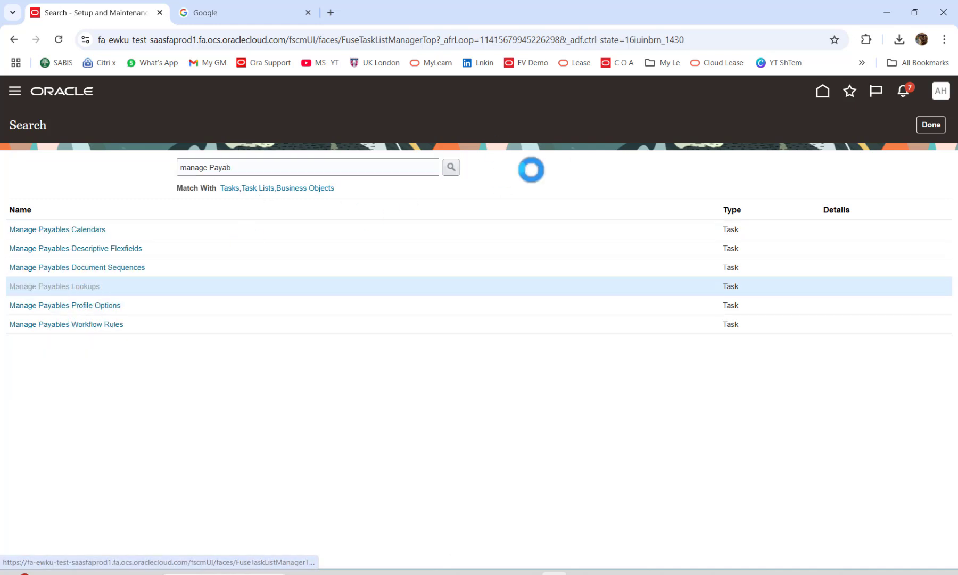
click(176, 205)
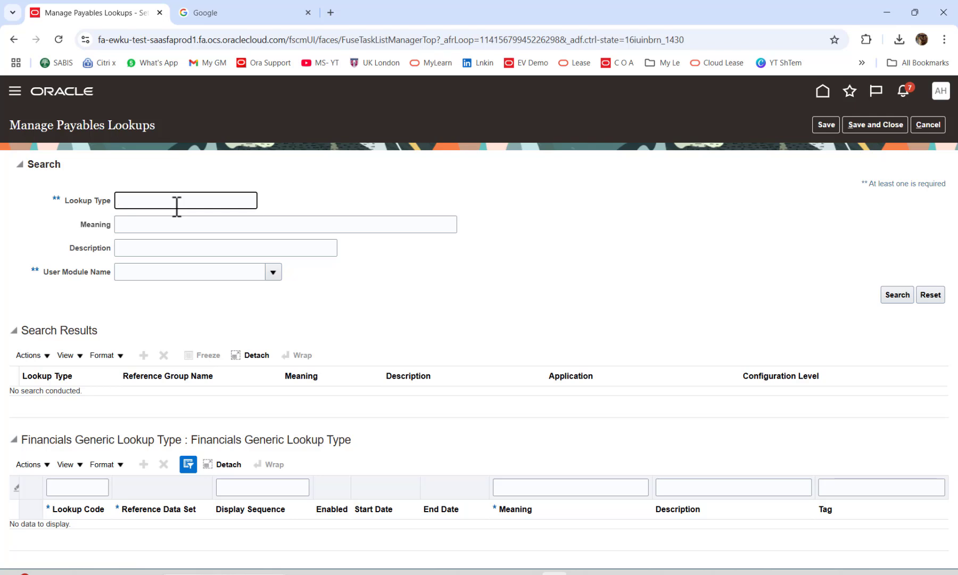
Search Payables lookups for AP_SKIP to find AP_SKIP_SOA_APPROVAL.
key(Caps_Lock)
text(AP_SKIP)
click(887, 296)
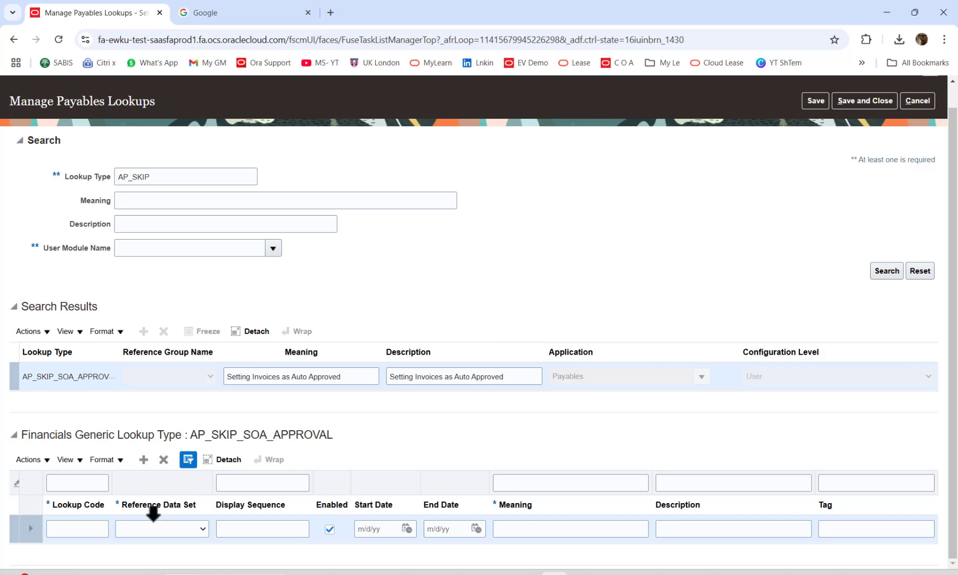
Enter lookup code Spreadsheet with reference data set N.WOOD_RDS, then advance the PowerPoint slide.
click(85, 528)
text(S)
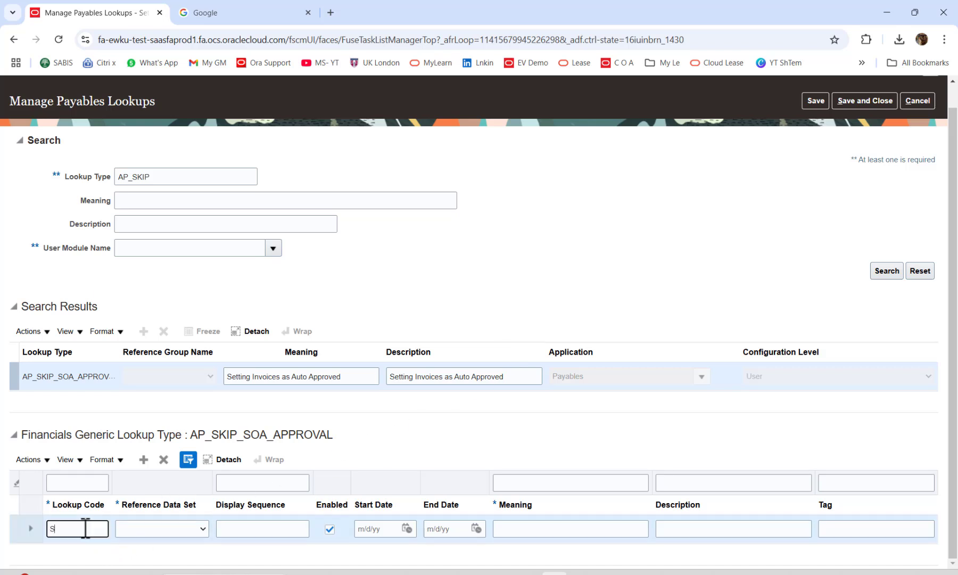
key(Caps_Lock)
text(preadsheet)
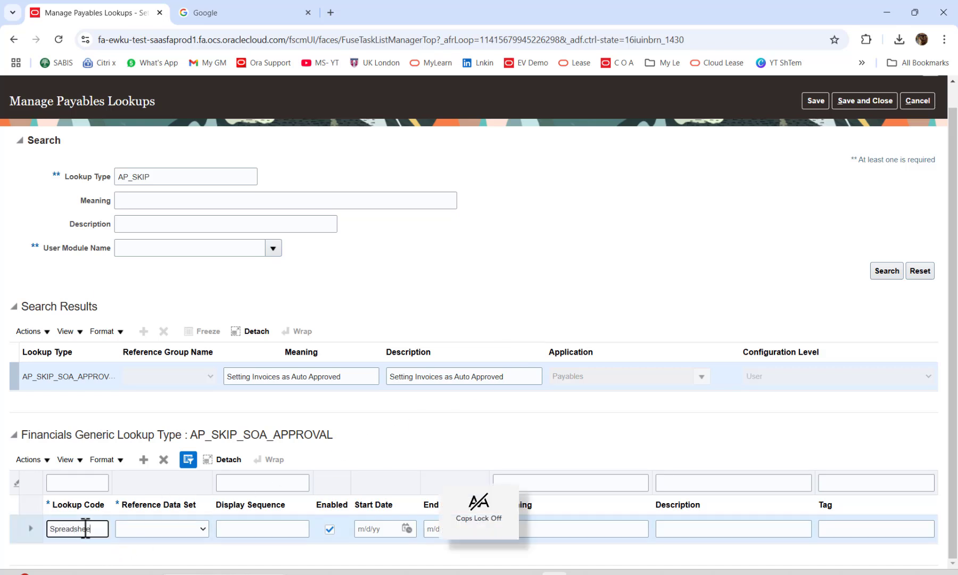
key(Tab)
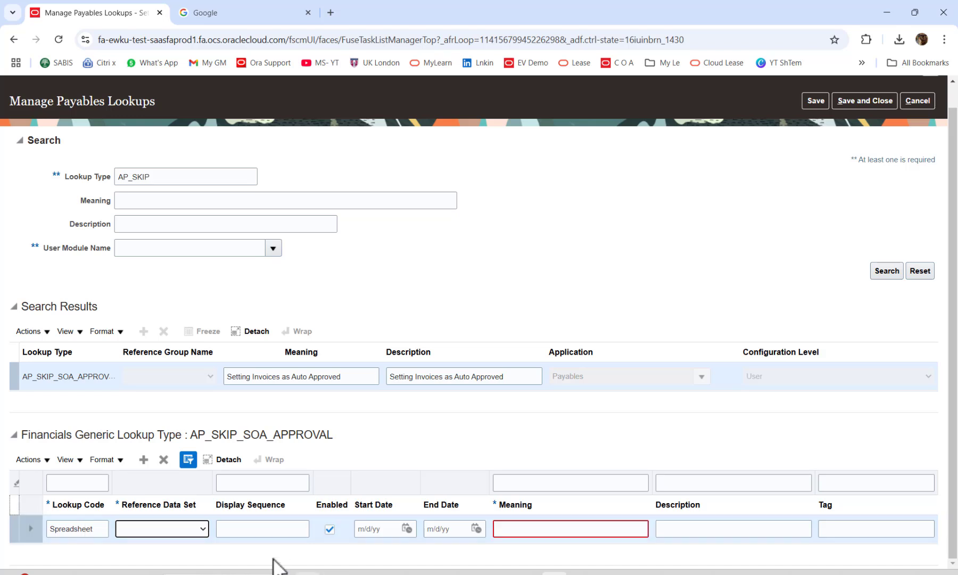
click(203, 527)
click(144, 511)
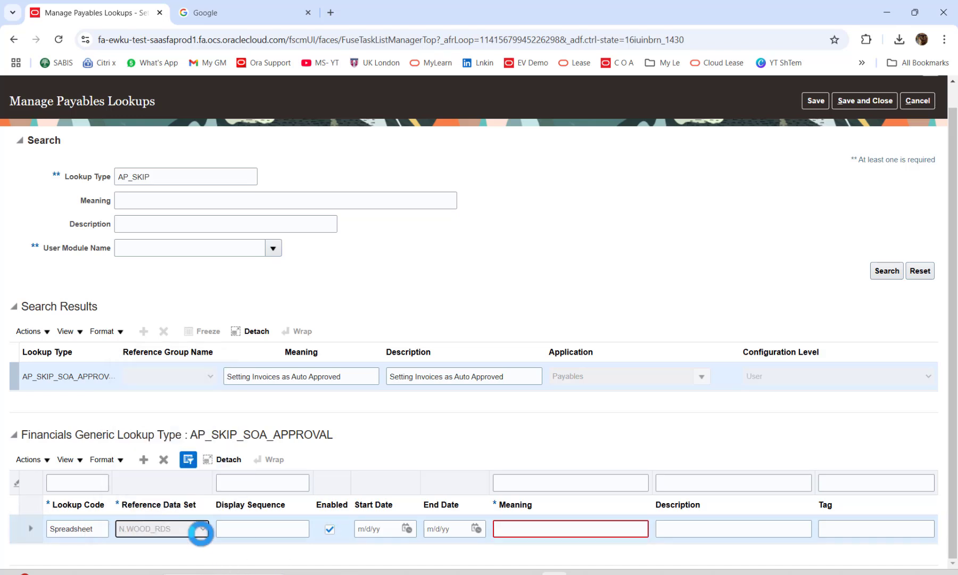
click(270, 528)
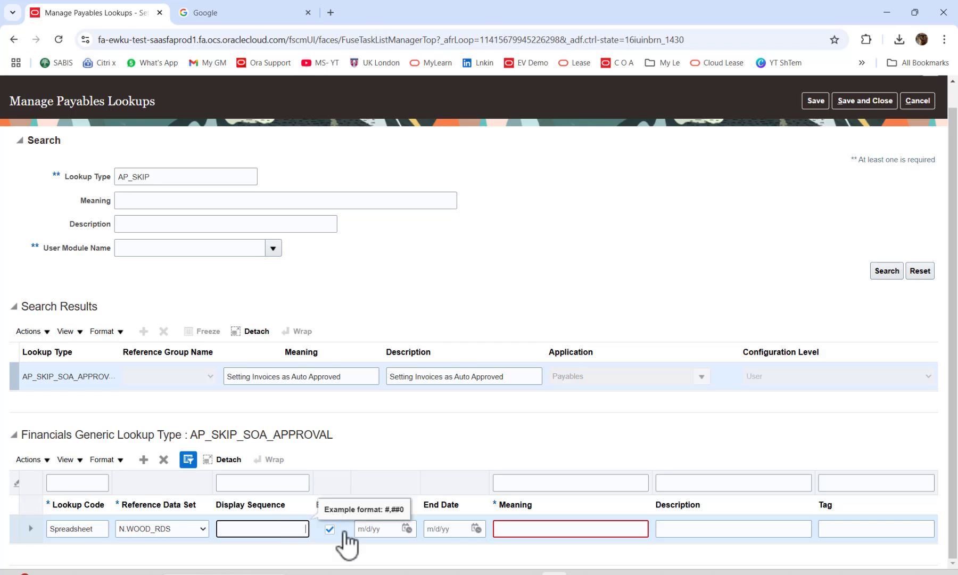
click(515, 530)
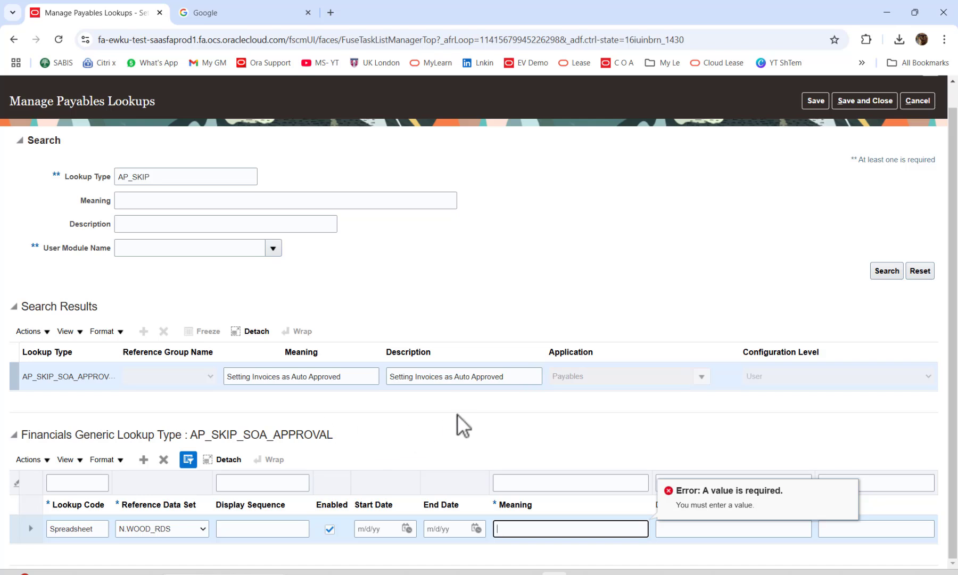
key(alt+Tab)
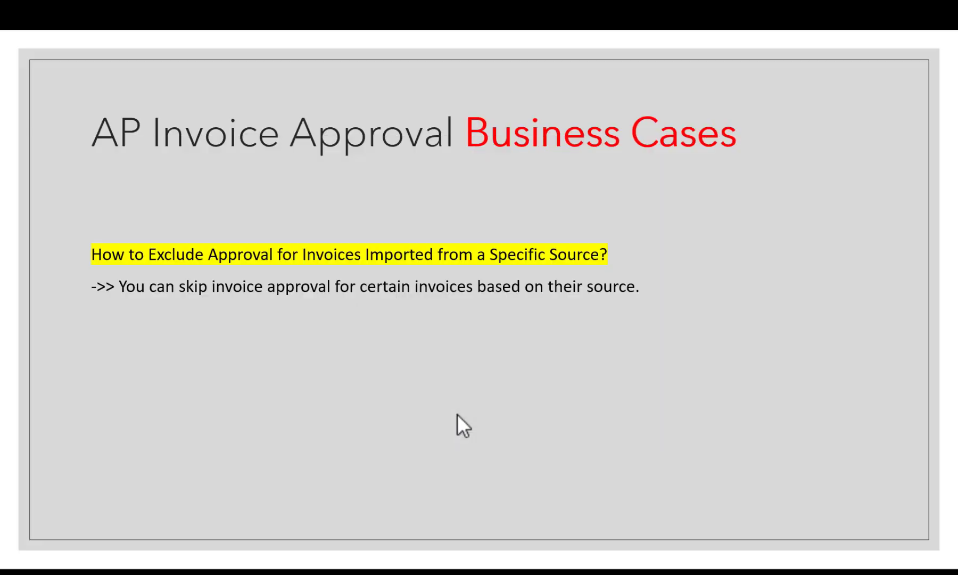
click(458, 414)
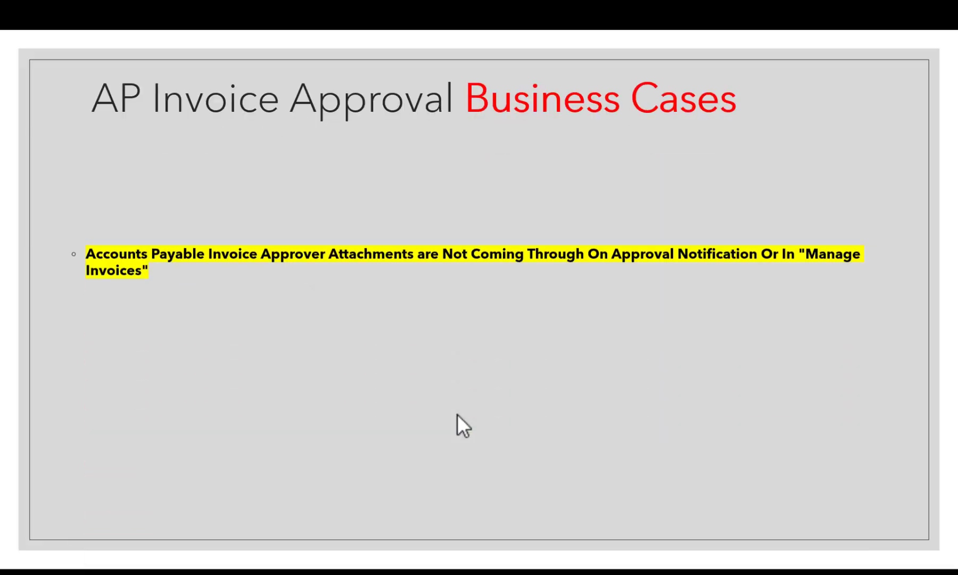